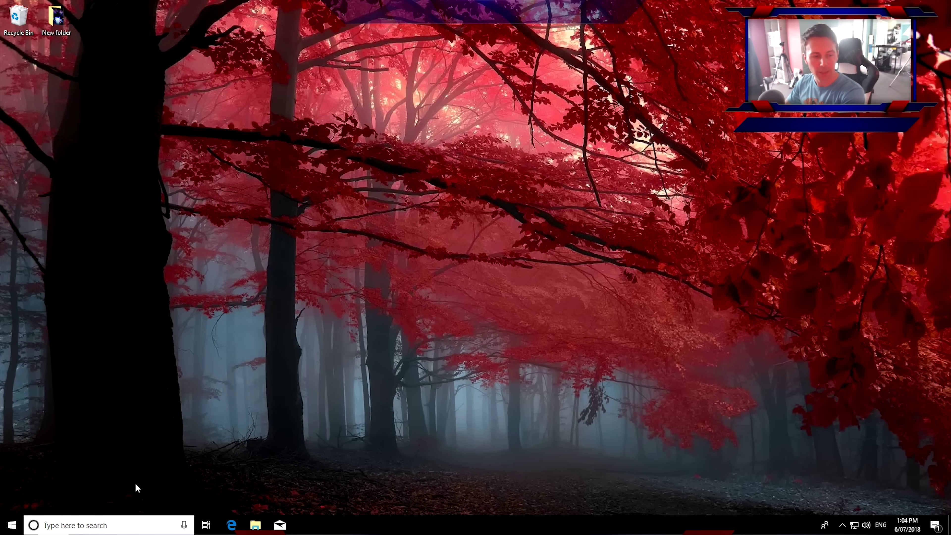
Step: Search for 'system information', open System Information, then close it
{"action": "left_click", "coordinate": [129, 525]}
{"action": "type", "text": "system inform"}
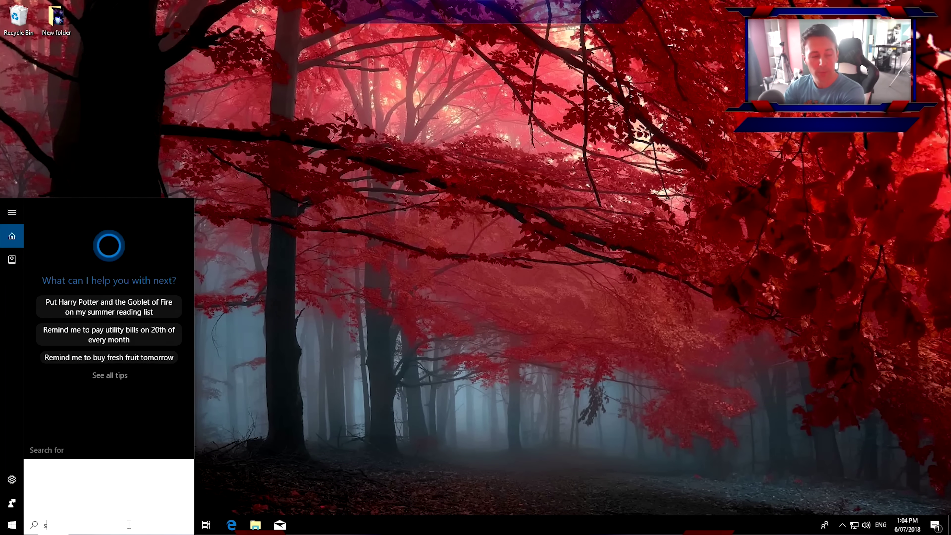
{"action": "type", "text": "ation"}
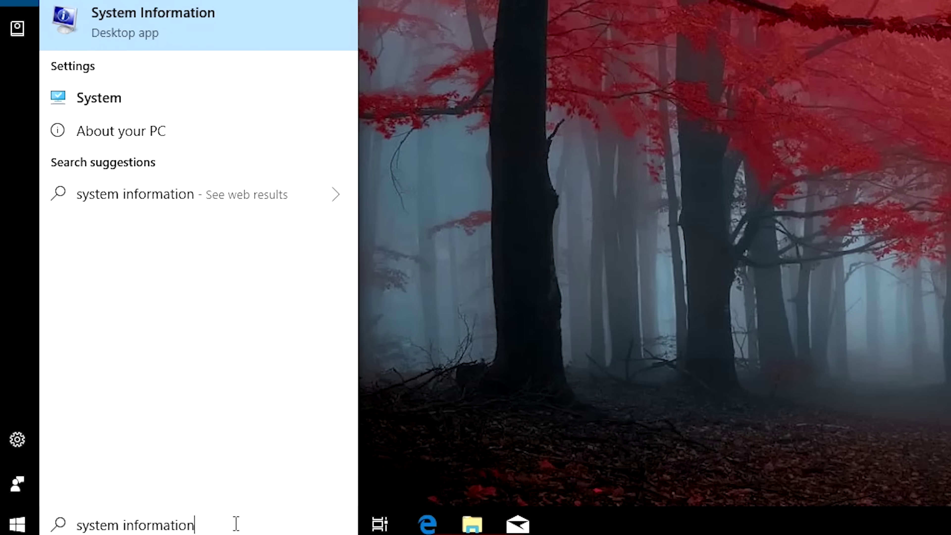
{"action": "left_click", "coordinate": [159, 15]}
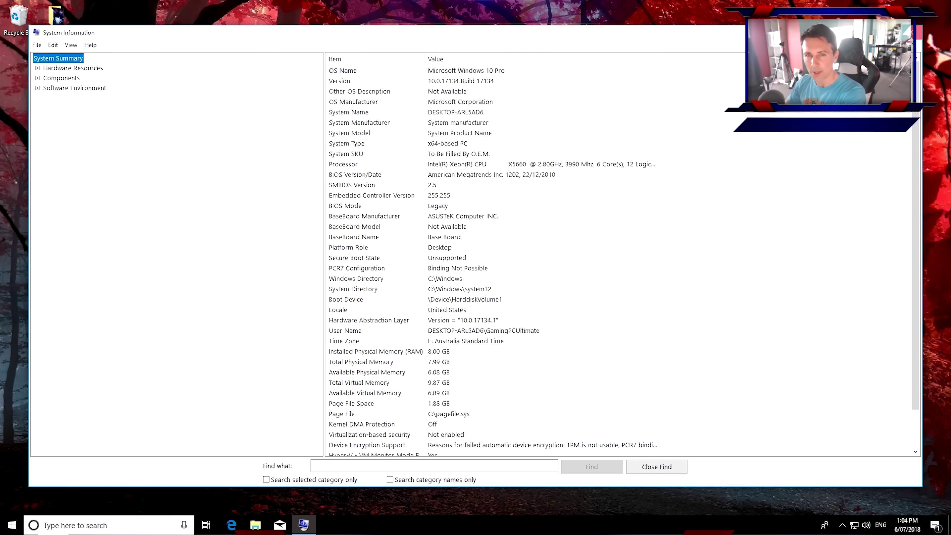
{"action": "key", "text": "alt+F4"}
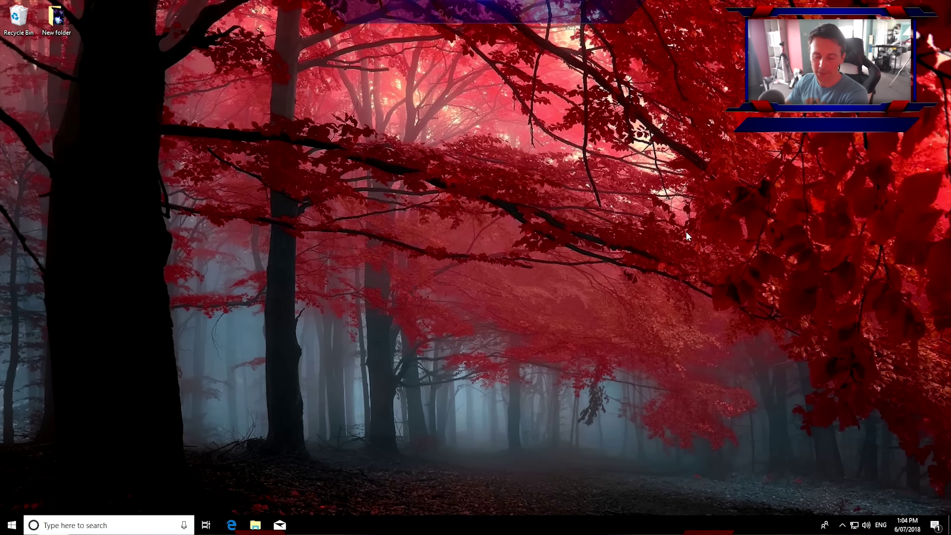
Step: Unpin Mail from the taskbar and uncheck Show People on the taskbar
{"action": "right_click", "coordinate": [280, 526]}
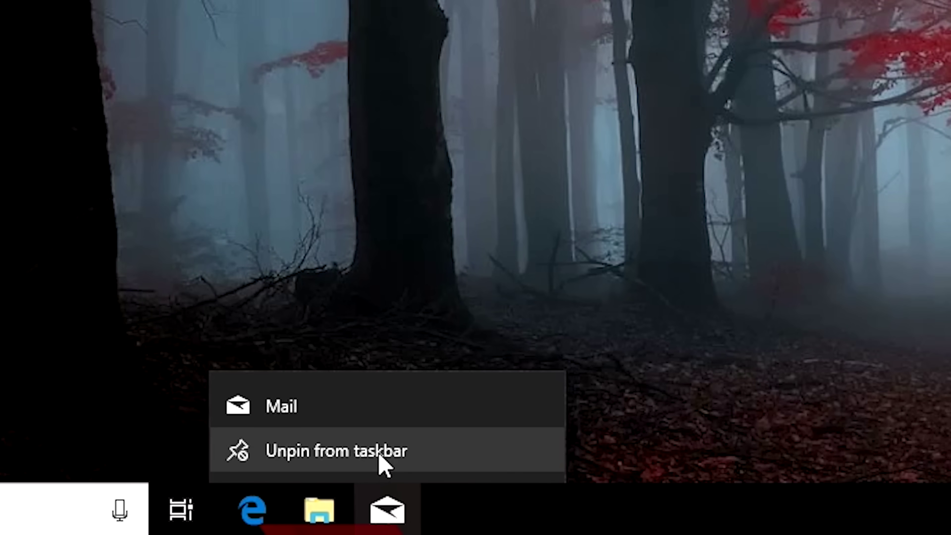
{"action": "left_click", "coordinate": [379, 456]}
{"action": "right_click", "coordinate": [826, 526]}
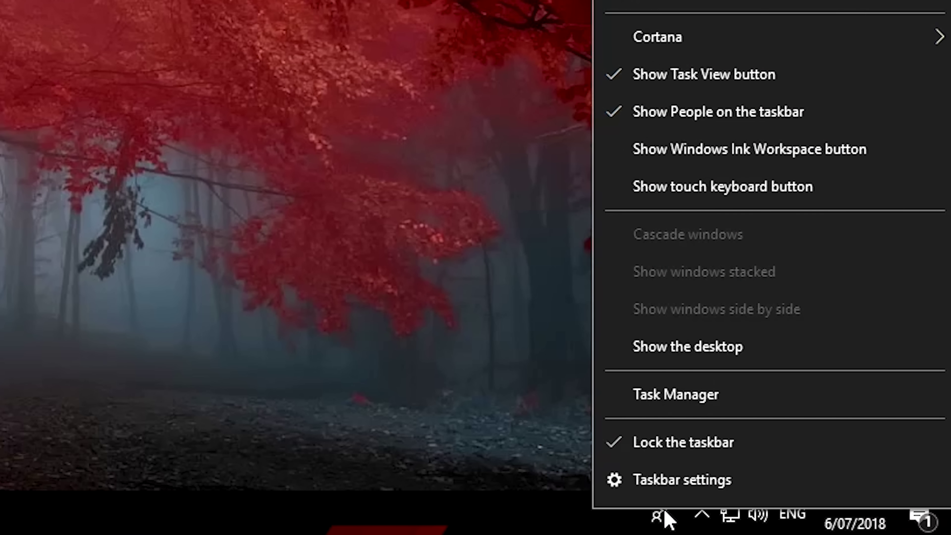
{"action": "left_click", "coordinate": [683, 120]}
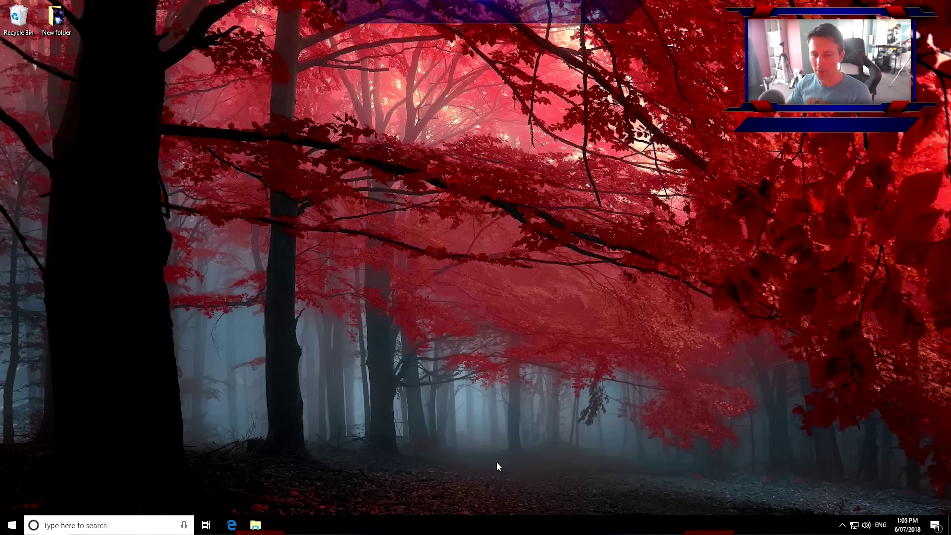
Step: Search 'system', open the System page's Advanced system settings, and centre the System Properties dialog
{"action": "left_click", "coordinate": [155, 524]}
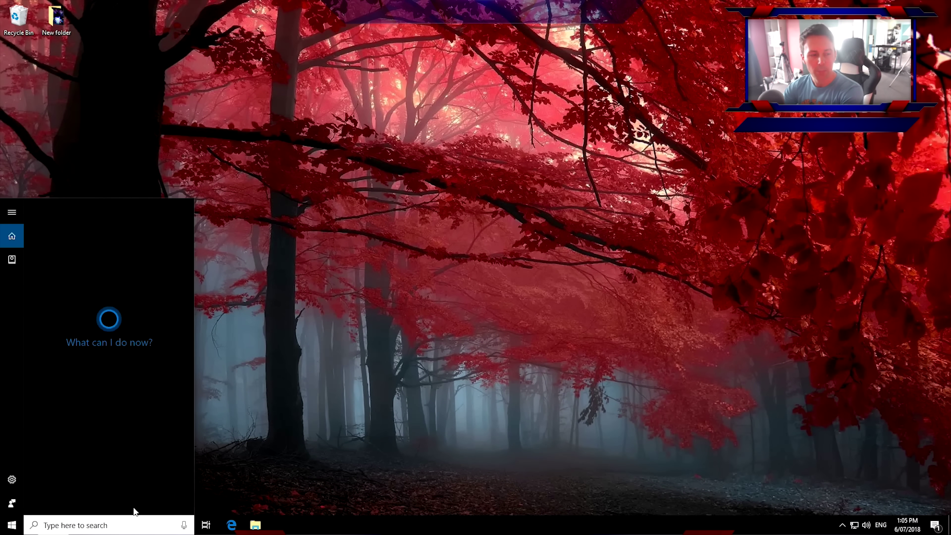
{"action": "type", "text": "system"}
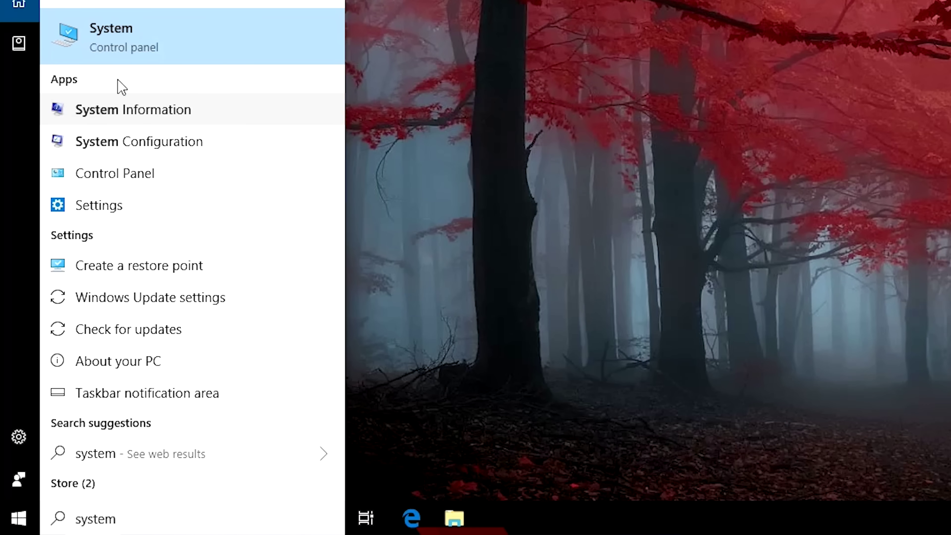
{"action": "left_click", "coordinate": [144, 37]}
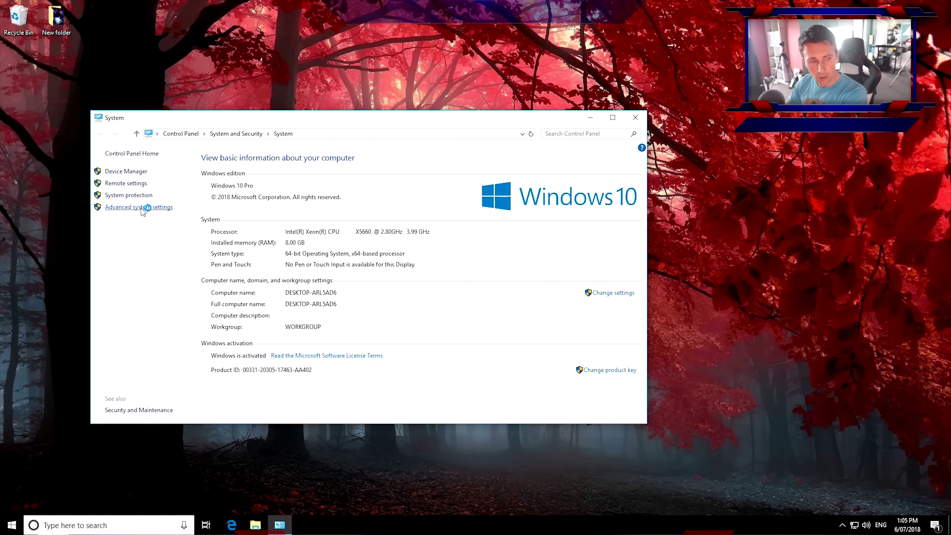
{"action": "left_click", "coordinate": [208, 173]}
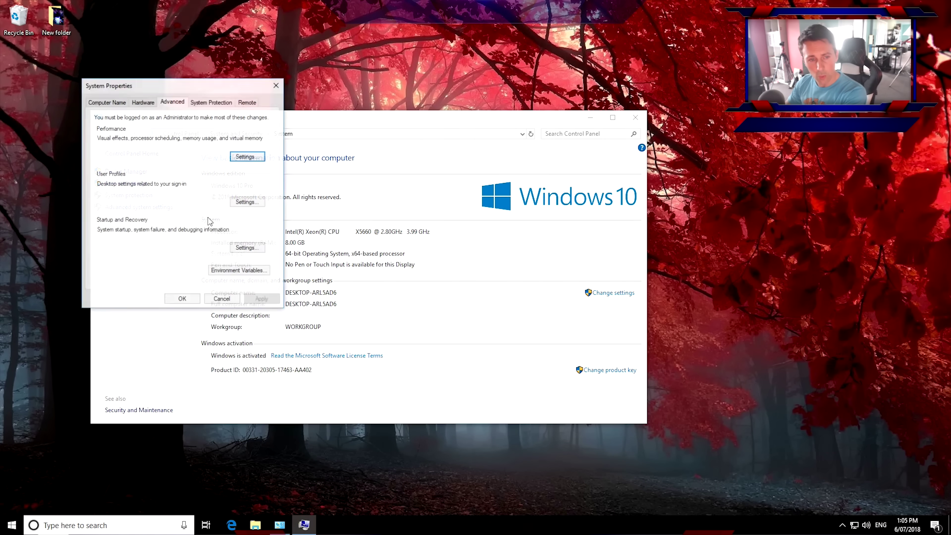
{"action": "left_click_drag", "start_coordinate": [182, 88], "coordinate": [390, 149]}
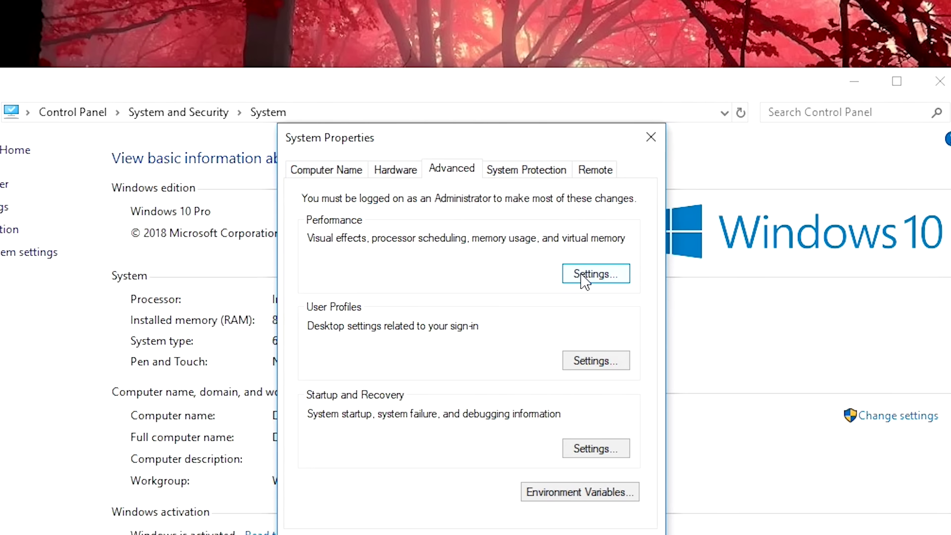
Step: In Performance Options, turn off window, control and taskbar animations and the menu, tooltip and combo-box fade or slide effects
{"action": "left_click", "coordinate": [594, 274]}
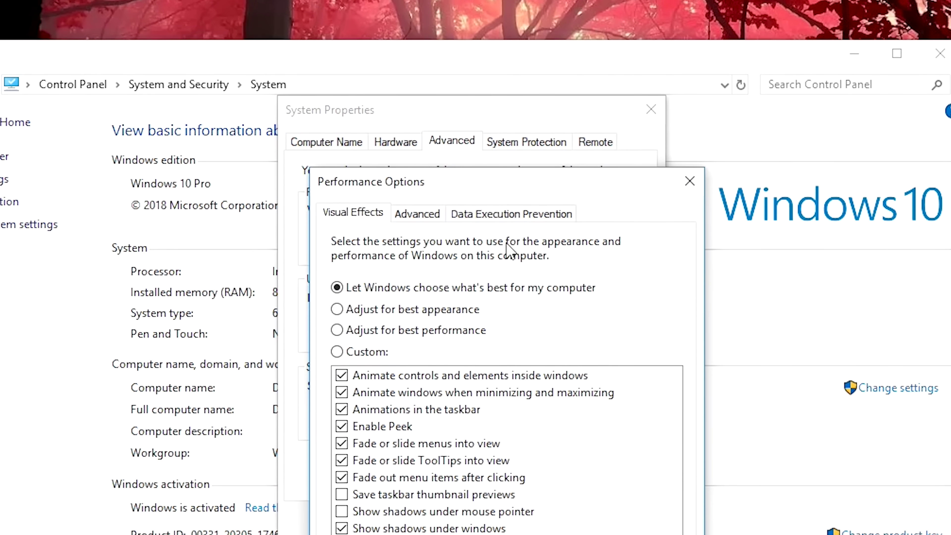
{"action": "left_click", "coordinate": [355, 375]}
{"action": "left_click", "coordinate": [365, 393]}
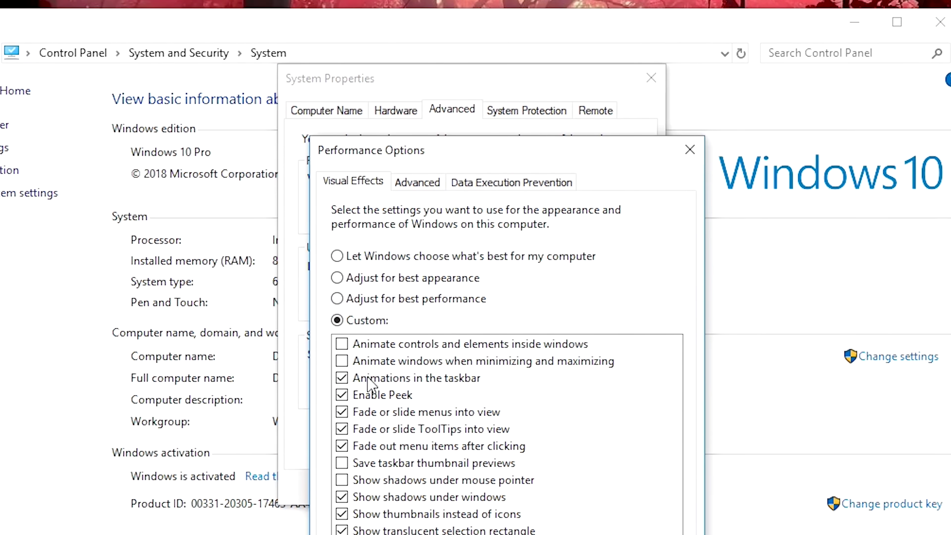
{"action": "left_click", "coordinate": [369, 380]}
{"action": "left_click", "coordinate": [357, 412]}
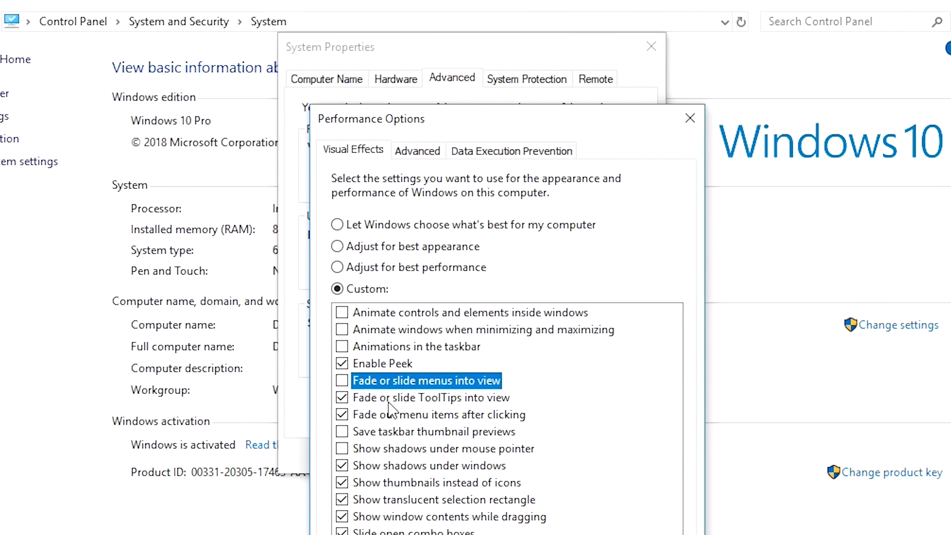
{"action": "left_click", "coordinate": [389, 397]}
{"action": "left_click", "coordinate": [390, 414]}
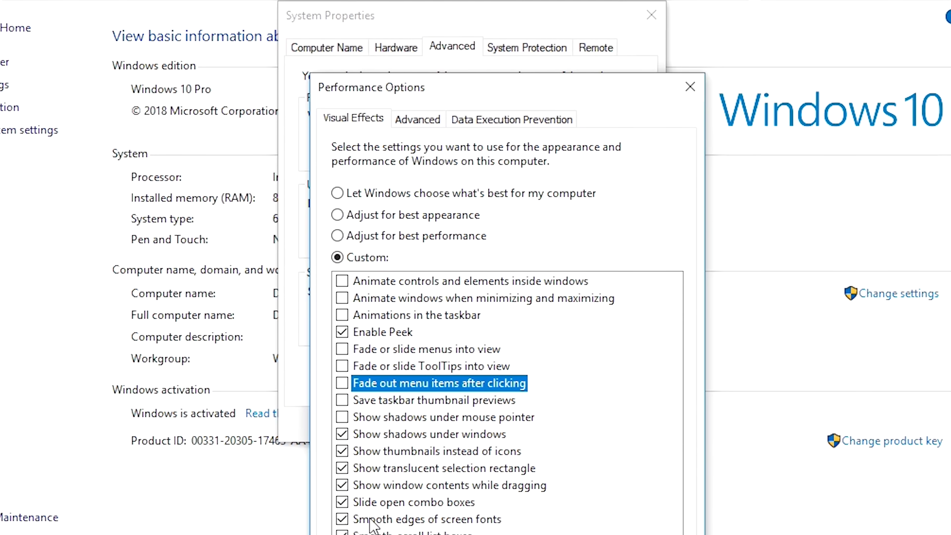
{"action": "left_click", "coordinate": [370, 502]}
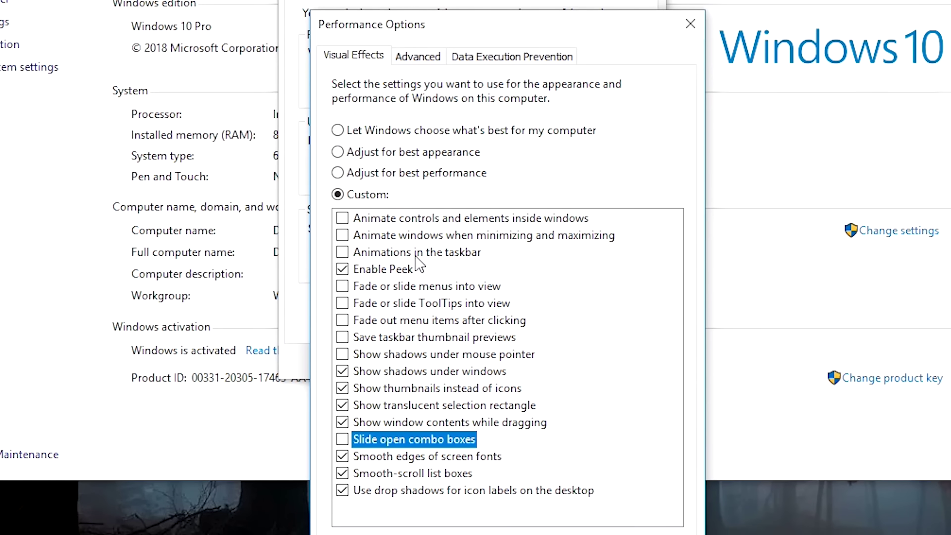
Step: Review the Advanced and Data Execution Prevention tabs, save the visual effects, and open Startup and Recovery
{"action": "left_click", "coordinate": [423, 56]}
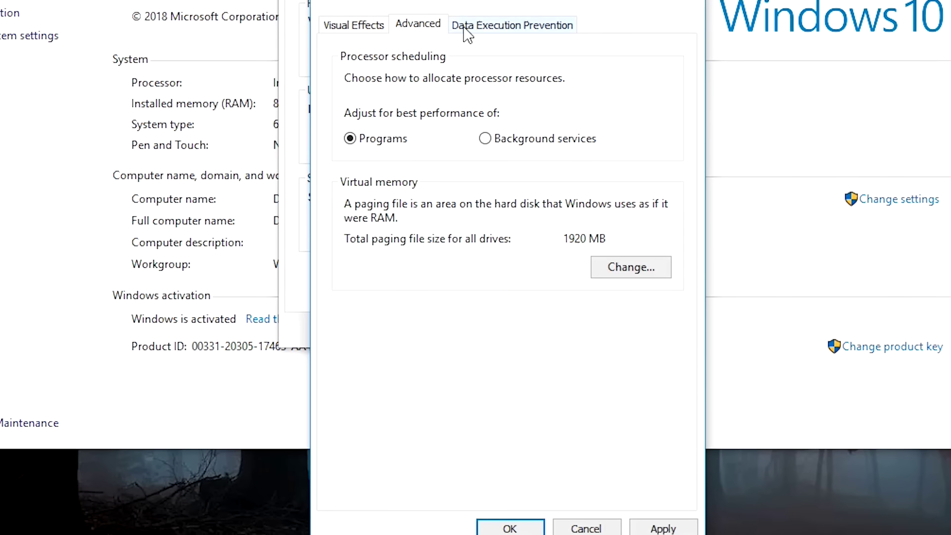
{"action": "left_click", "coordinate": [466, 30]}
{"action": "left_click", "coordinate": [502, 528]}
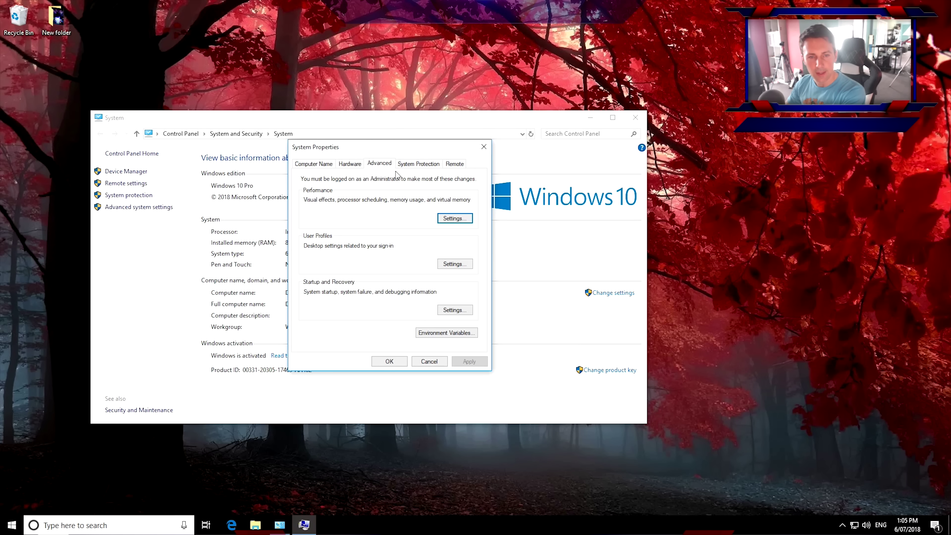
{"action": "left_click", "coordinate": [451, 310]}
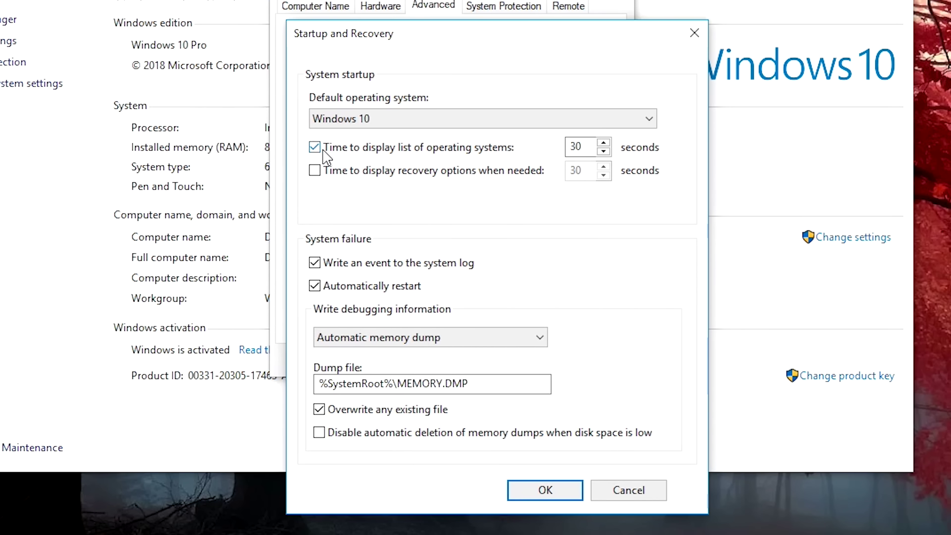
Step: Uncheck 'Time to display list of operating systems' and confirm Startup and Recovery
{"action": "left_click", "coordinate": [313, 242]}
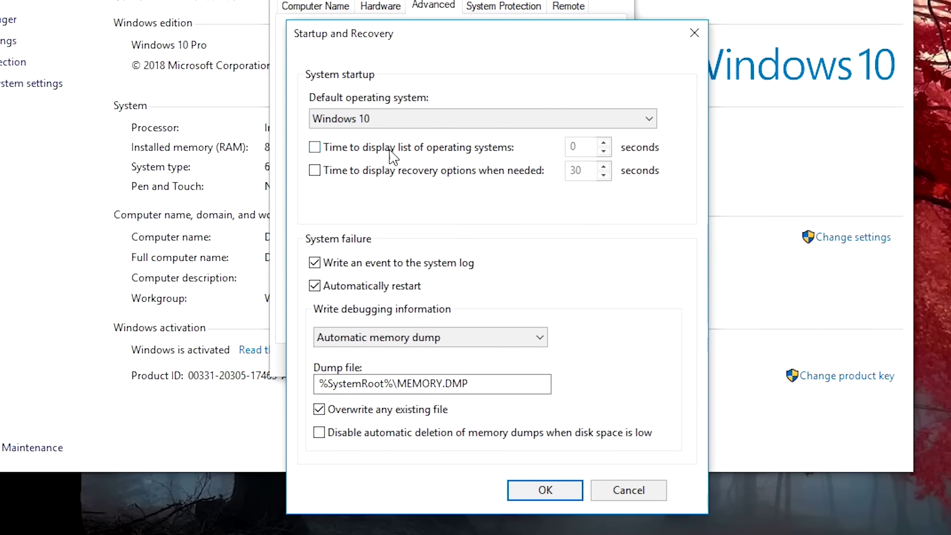
{"action": "left_click", "coordinate": [535, 493]}
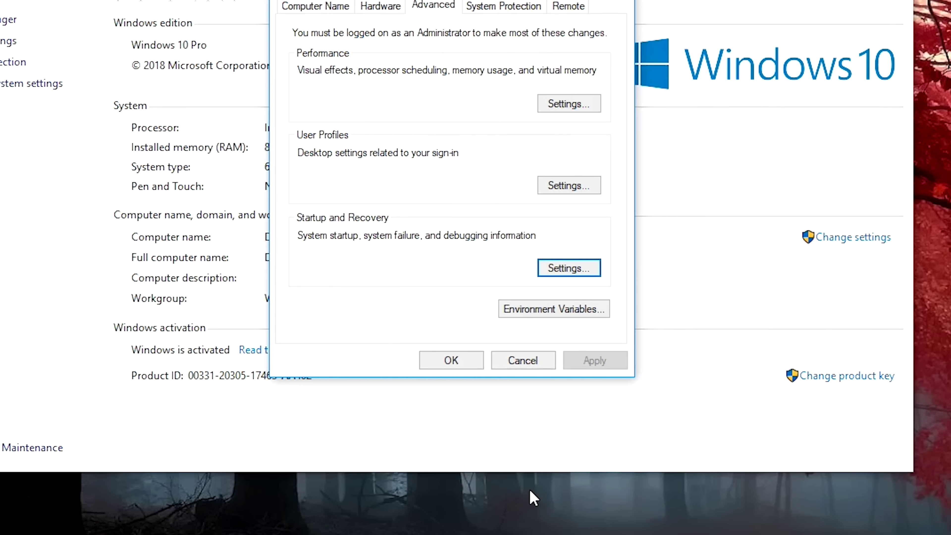
{"action": "left_click", "coordinate": [493, 9]}
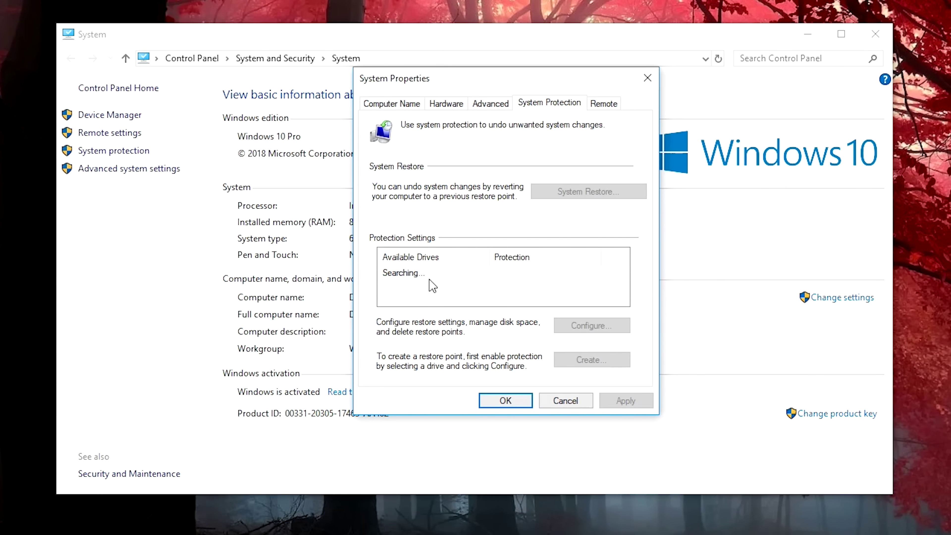
Step: Disable system protection for Local Disk (C:), delete all its restore points, and apply
{"action": "left_click", "coordinate": [444, 275]}
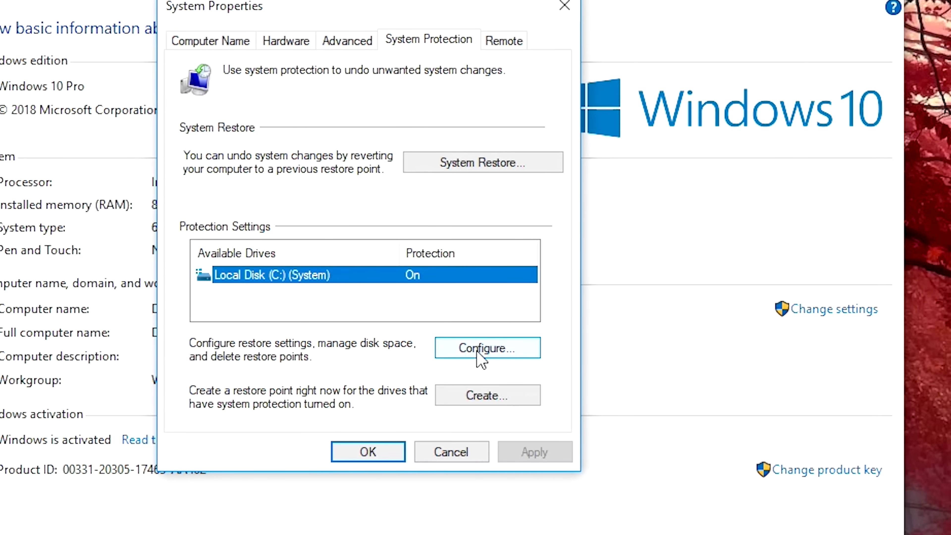
{"action": "left_click", "coordinate": [586, 326]}
{"action": "left_click", "coordinate": [308, 179]}
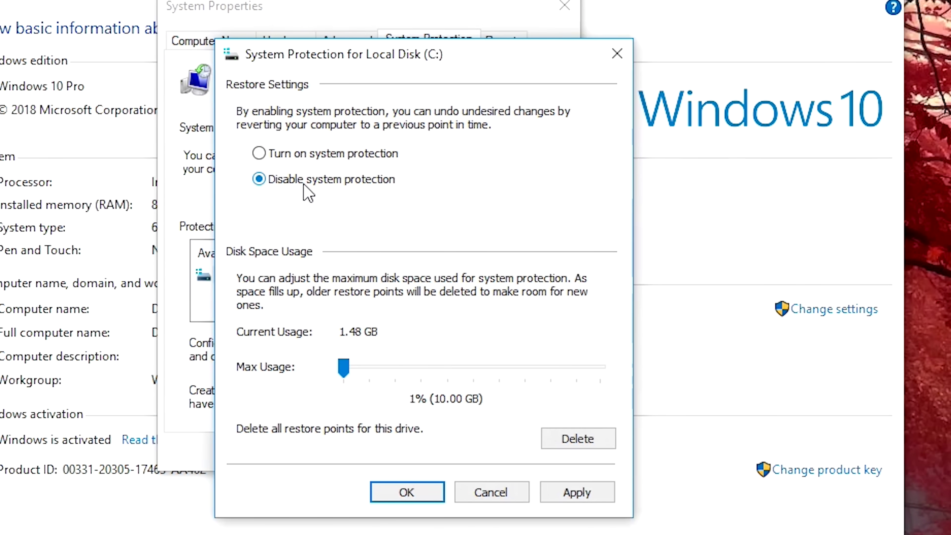
{"action": "left_click", "coordinate": [557, 435]}
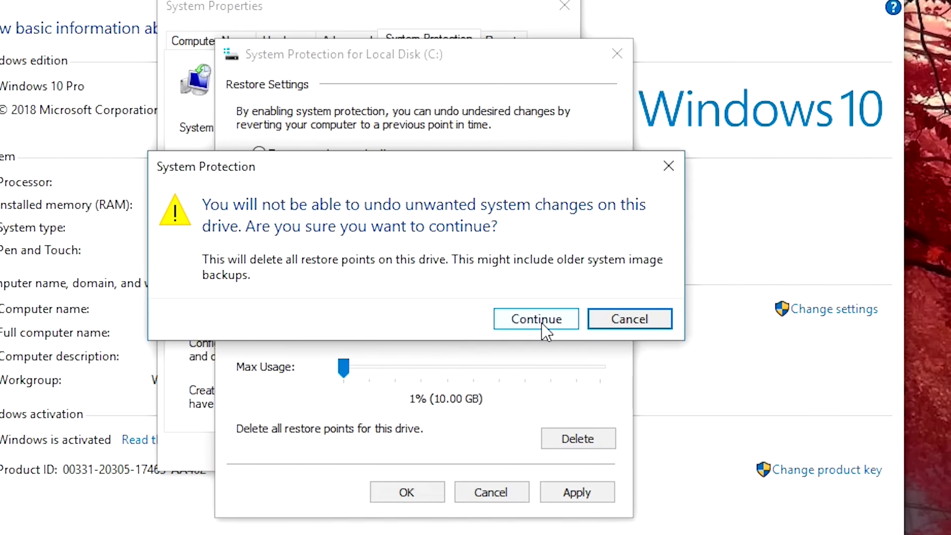
{"action": "left_click", "coordinate": [546, 322]}
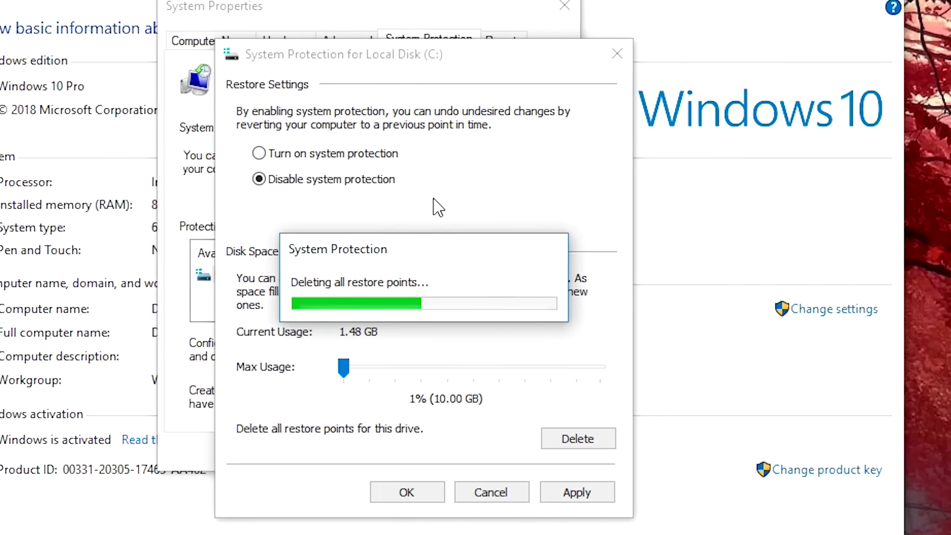
{"action": "left_click", "coordinate": [549, 288]}
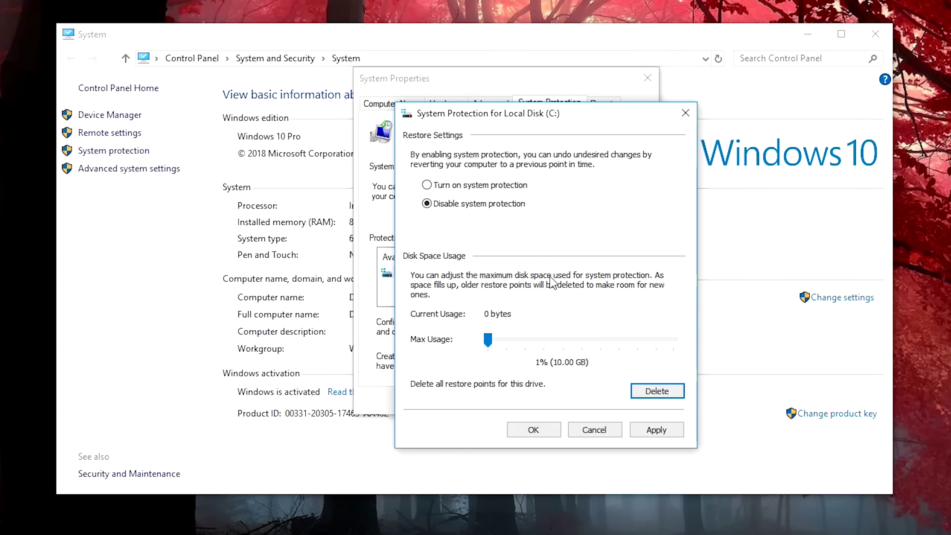
{"action": "left_click", "coordinate": [584, 493]}
{"action": "left_click", "coordinate": [582, 317]}
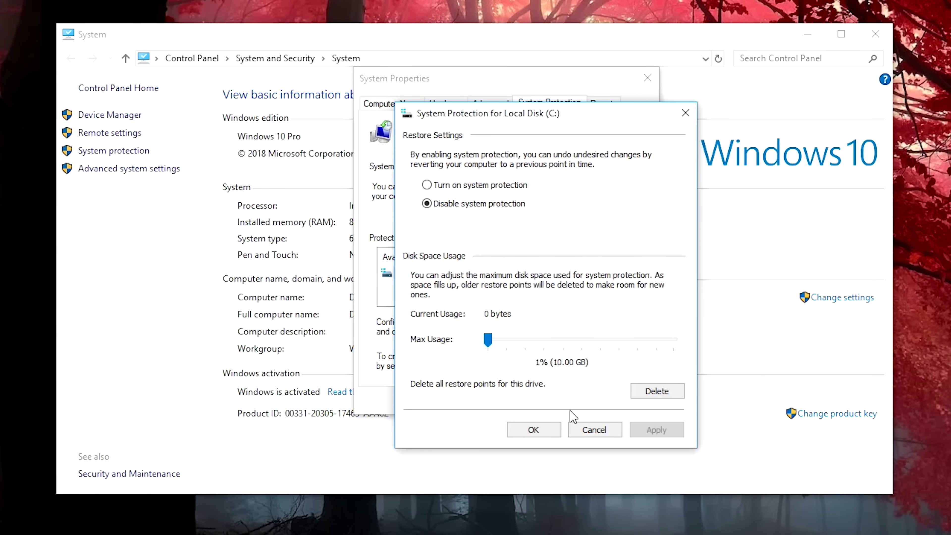
{"action": "left_click", "coordinate": [534, 430]}
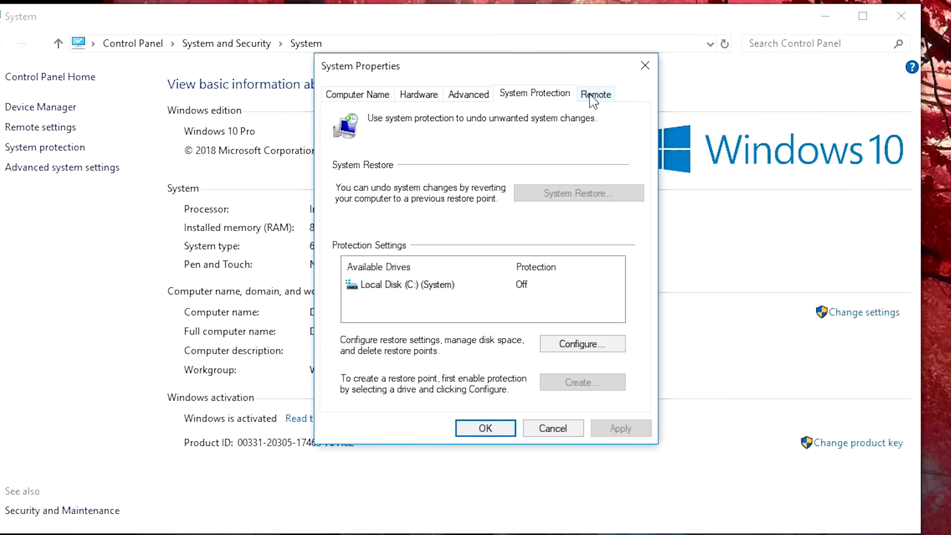
Step: Disallow Remote Assistance connections to this computer and apply the change
{"action": "left_click", "coordinate": [597, 95]}
{"action": "left_click", "coordinate": [591, 191]}
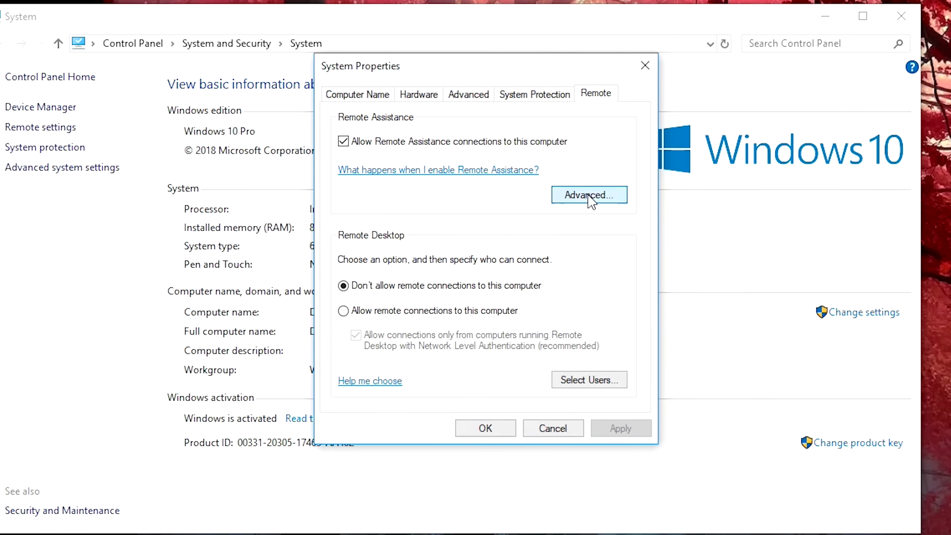
{"action": "left_click", "coordinate": [567, 329]}
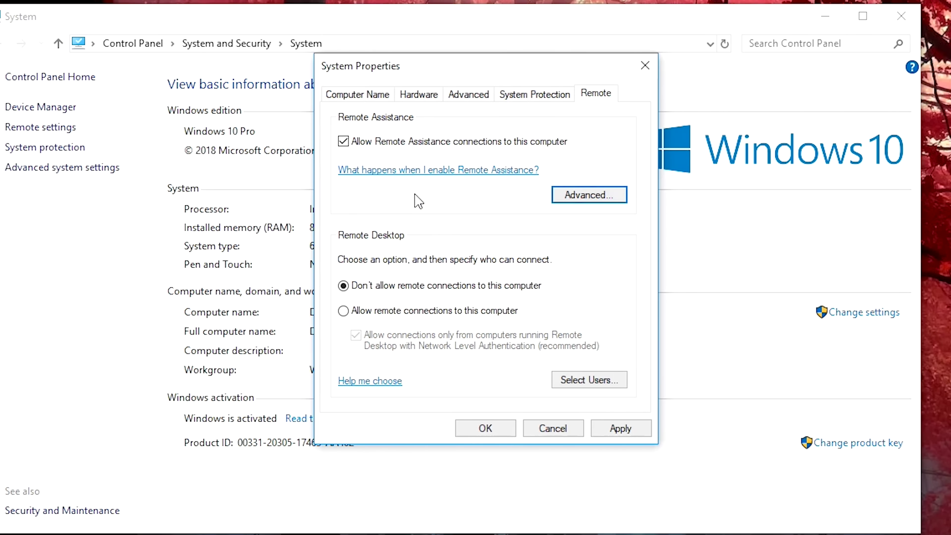
{"action": "left_click", "coordinate": [392, 145]}
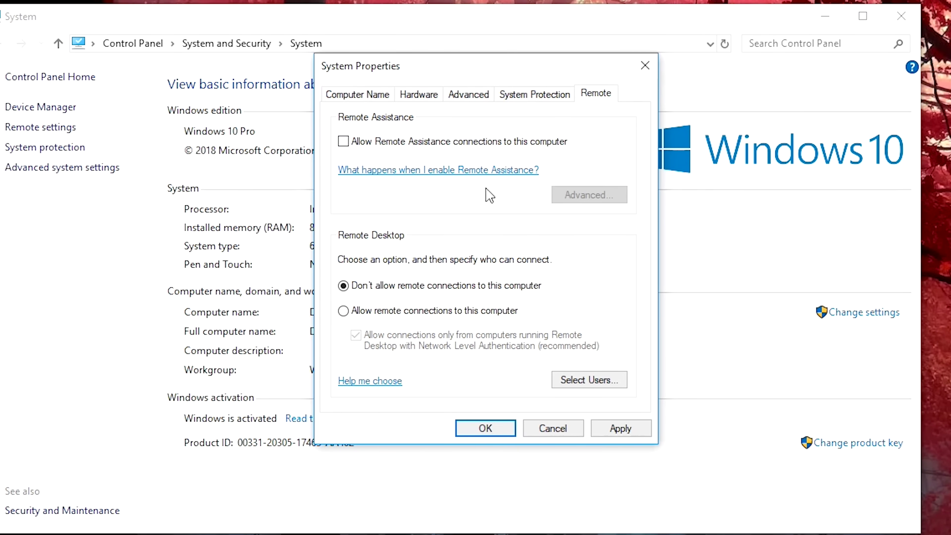
{"action": "left_click", "coordinate": [617, 429]}
Step: Close System Properties with OK and close the System window
{"action": "left_click", "coordinate": [509, 99]}
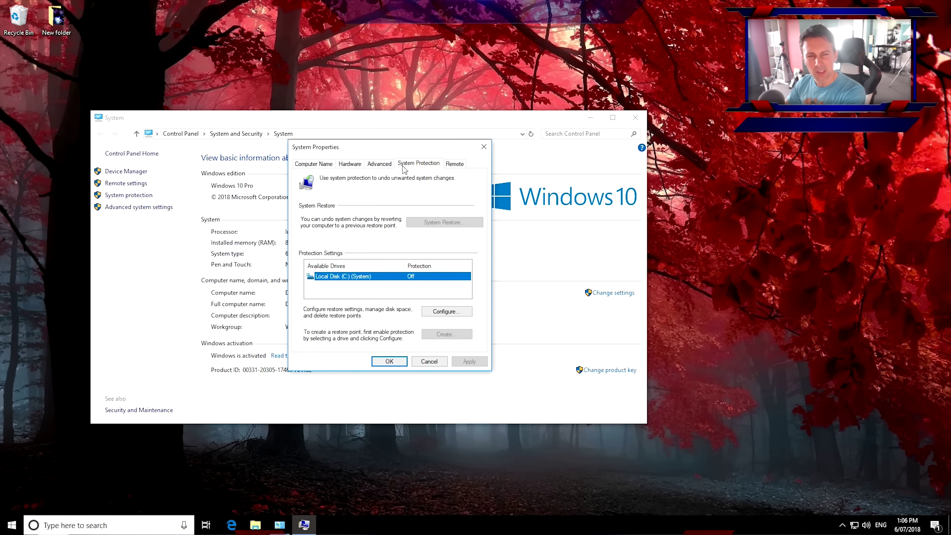
{"action": "left_click", "coordinate": [379, 165]}
{"action": "left_click", "coordinate": [313, 164]}
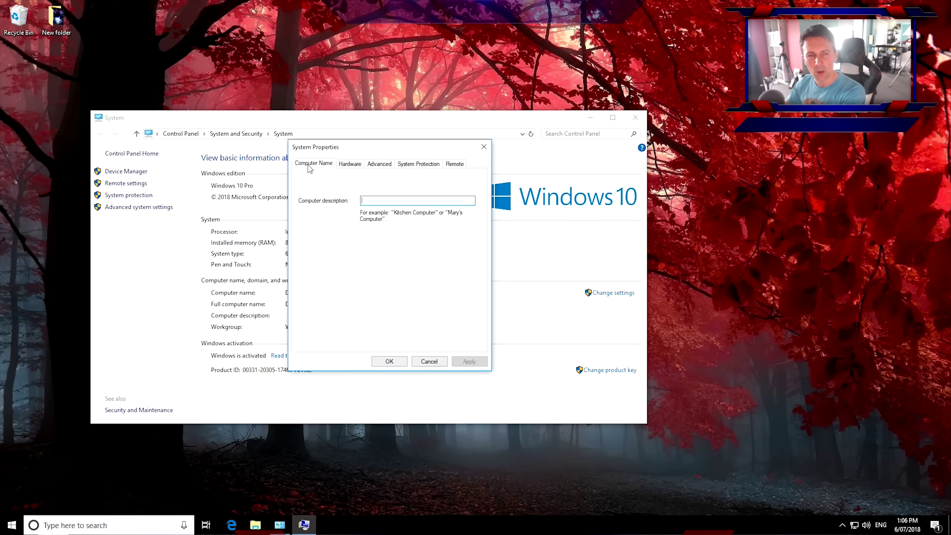
{"action": "left_click", "coordinate": [388, 361]}
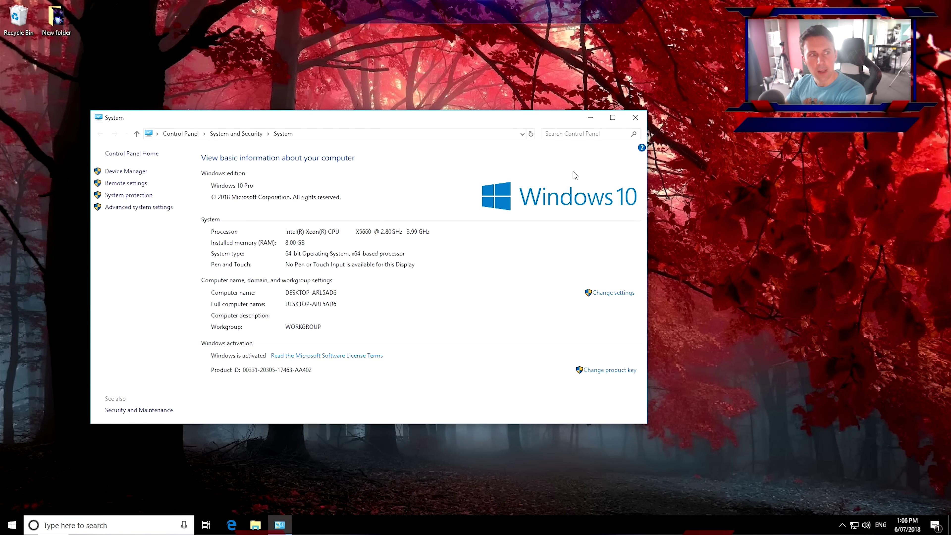
{"action": "left_click", "coordinate": [635, 120]}
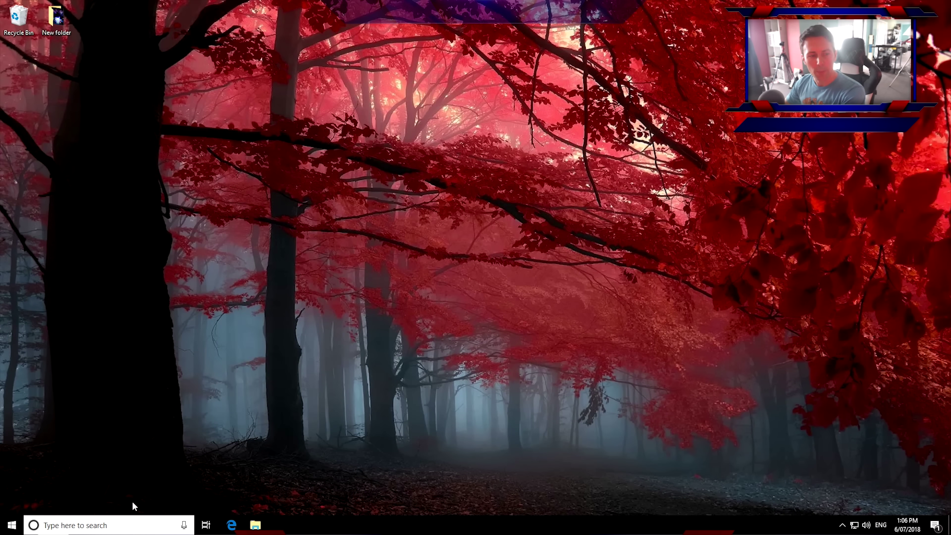
Step: Search 'services', open the Services console and maximize it
{"action": "left_click", "coordinate": [96, 525]}
{"action": "type", "text": "services"}
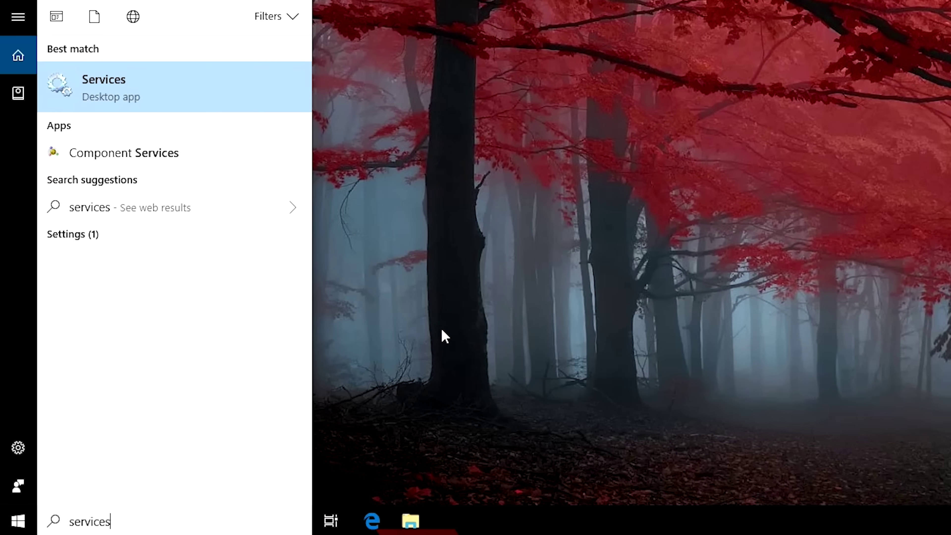
{"action": "left_click", "coordinate": [168, 87]}
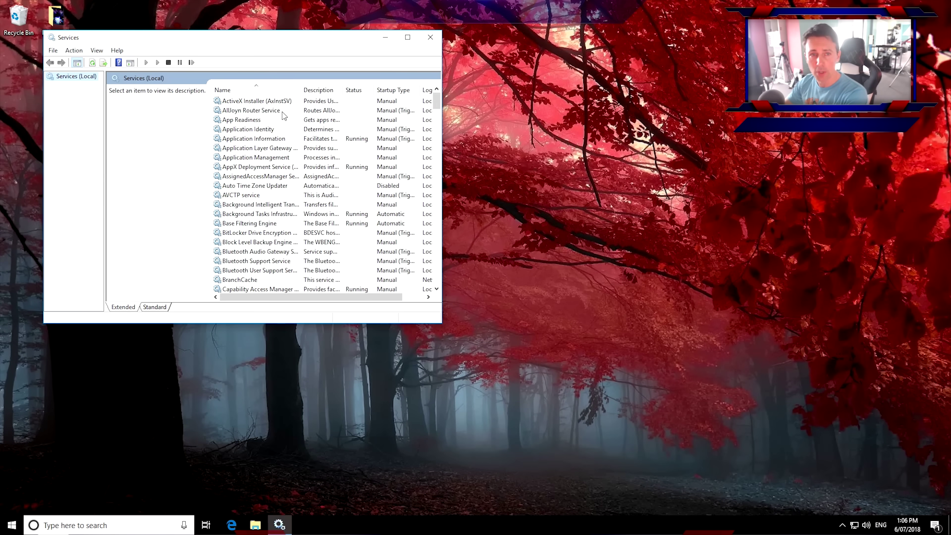
{"action": "left_click", "coordinate": [407, 37]}
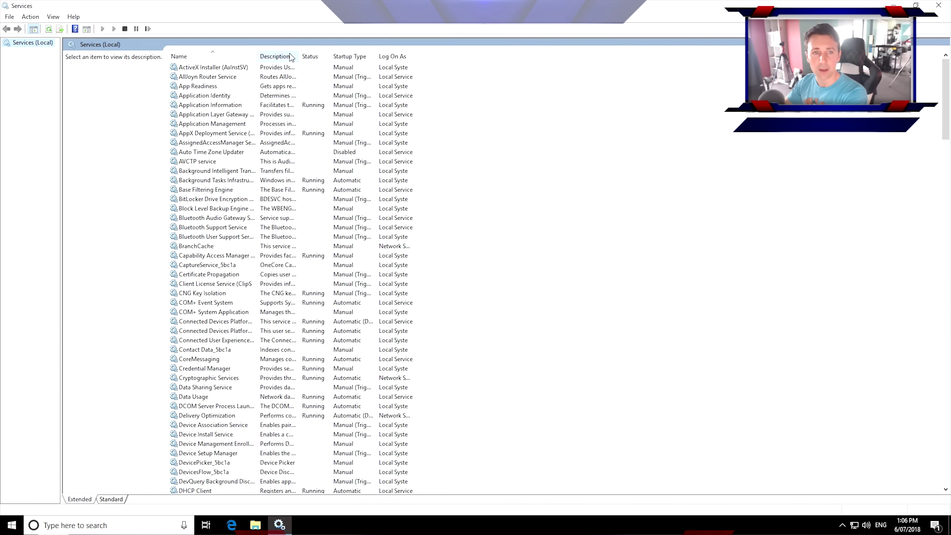
Step: Widen the Status and Name columns and sort by Status with running services first
{"action": "left_click_drag", "start_coordinate": [330, 52], "coordinate": [448, 53]}
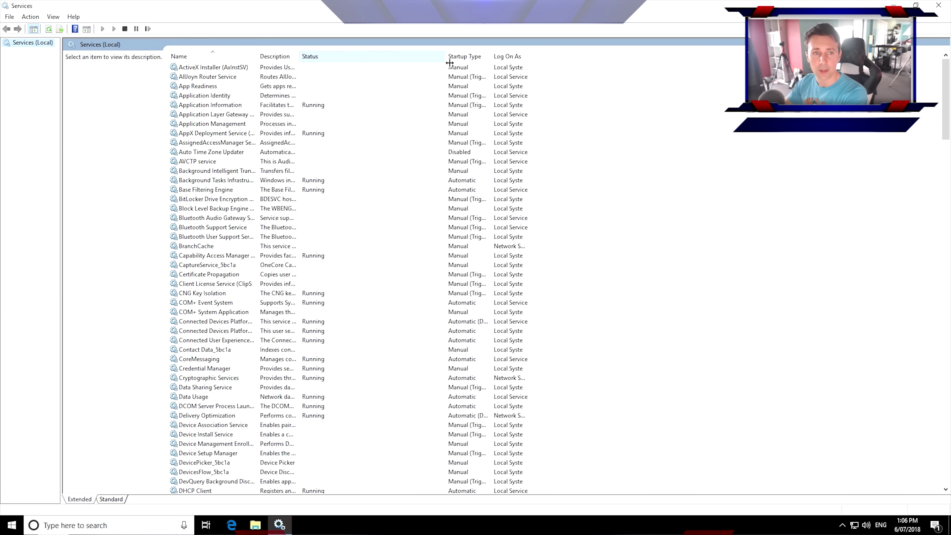
{"action": "left_click_drag", "start_coordinate": [258, 56], "coordinate": [384, 64]}
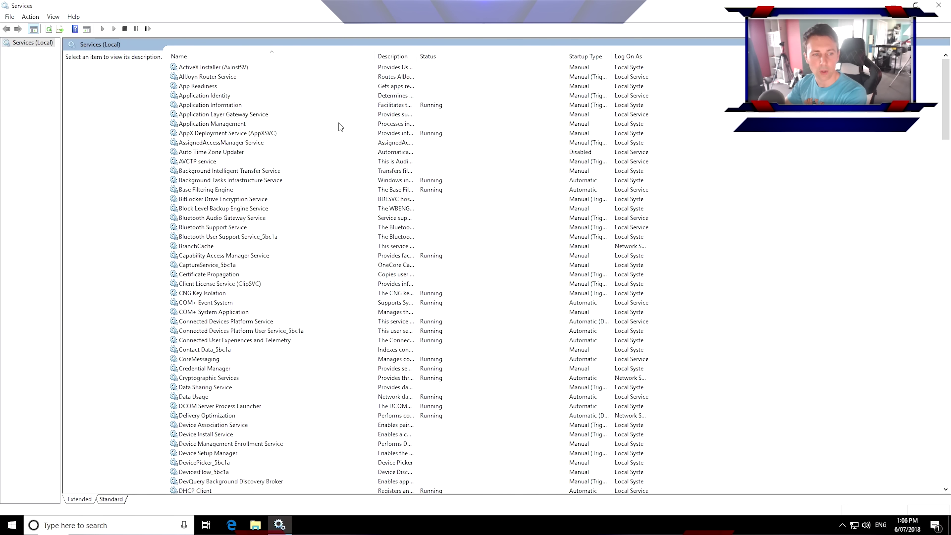
{"action": "left_click", "coordinate": [430, 57]}
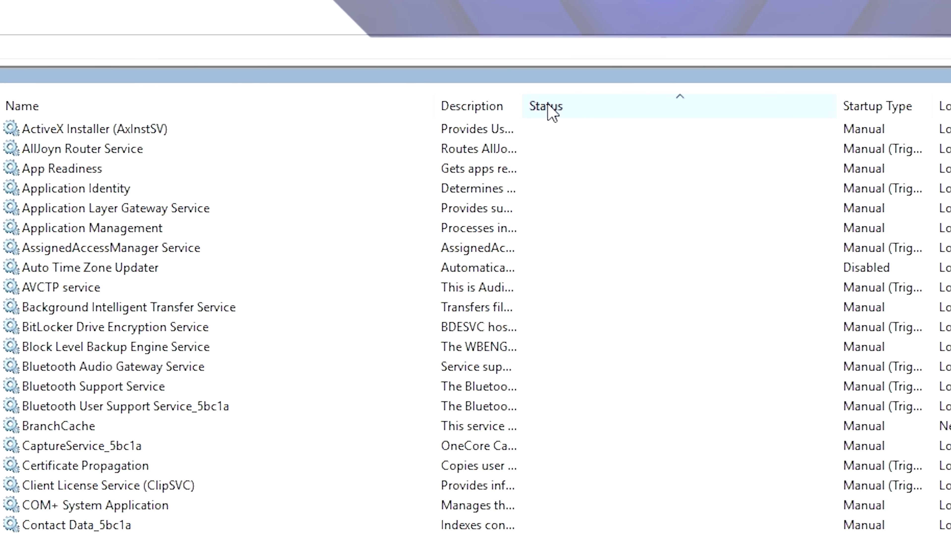
{"action": "left_click", "coordinate": [553, 108]}
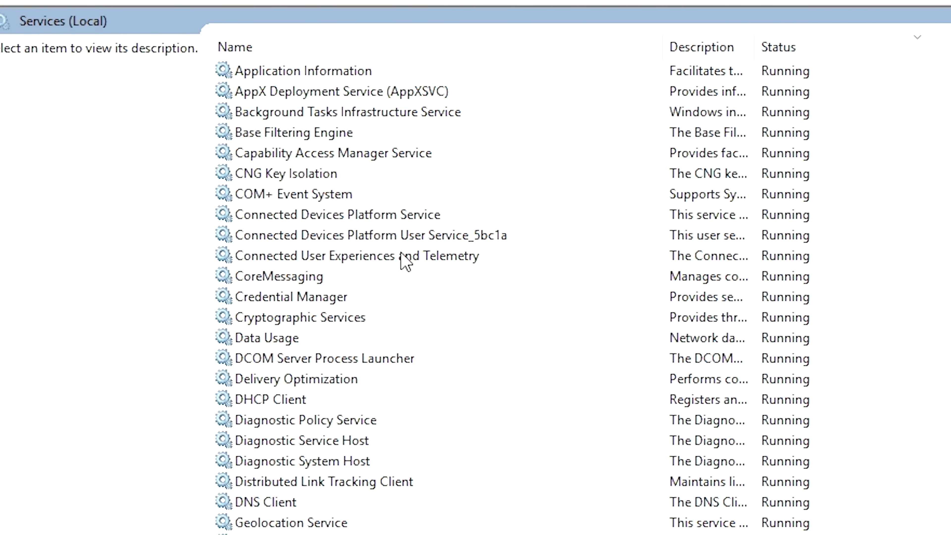
Step: Set Connected User Experiences and Telemetry to Disabled and stop the service
{"action": "left_click", "coordinate": [405, 262]}
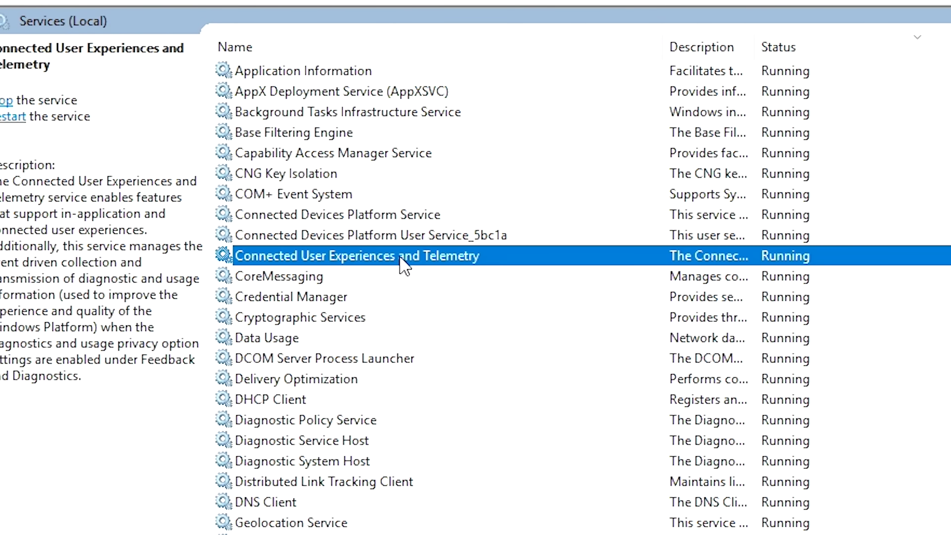
{"action": "right_click", "coordinate": [367, 259]}
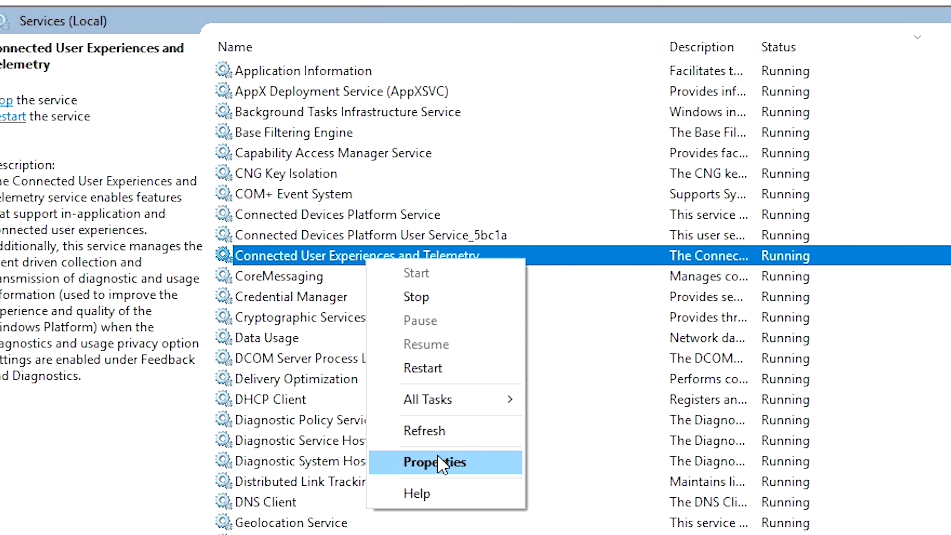
{"action": "left_click", "coordinate": [442, 464]}
{"action": "left_click", "coordinate": [494, 251]}
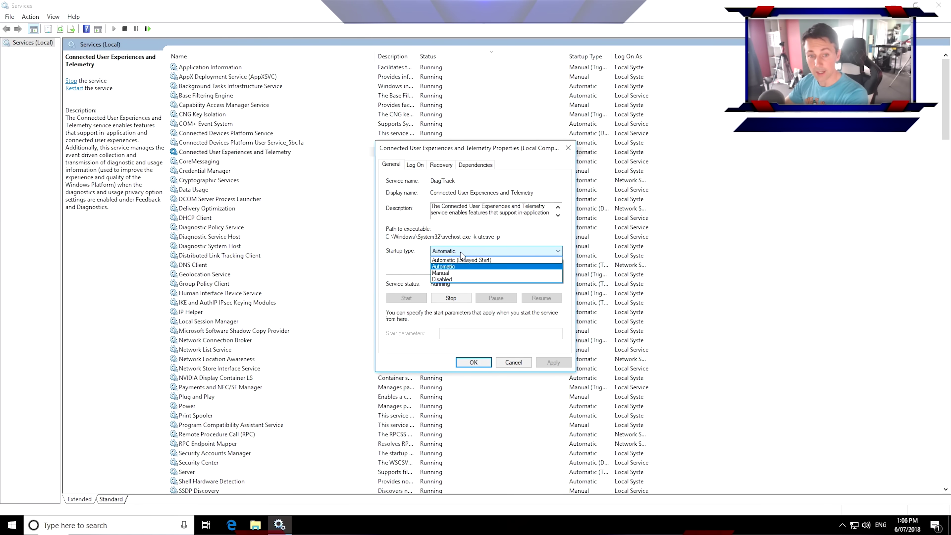
{"action": "left_click", "coordinate": [426, 318]}
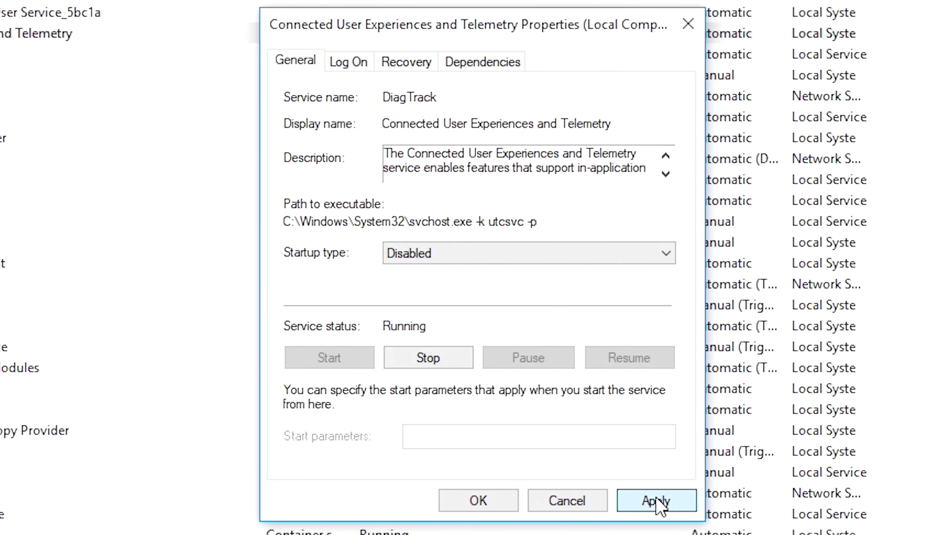
{"action": "left_click", "coordinate": [664, 500]}
{"action": "left_click", "coordinate": [448, 365]}
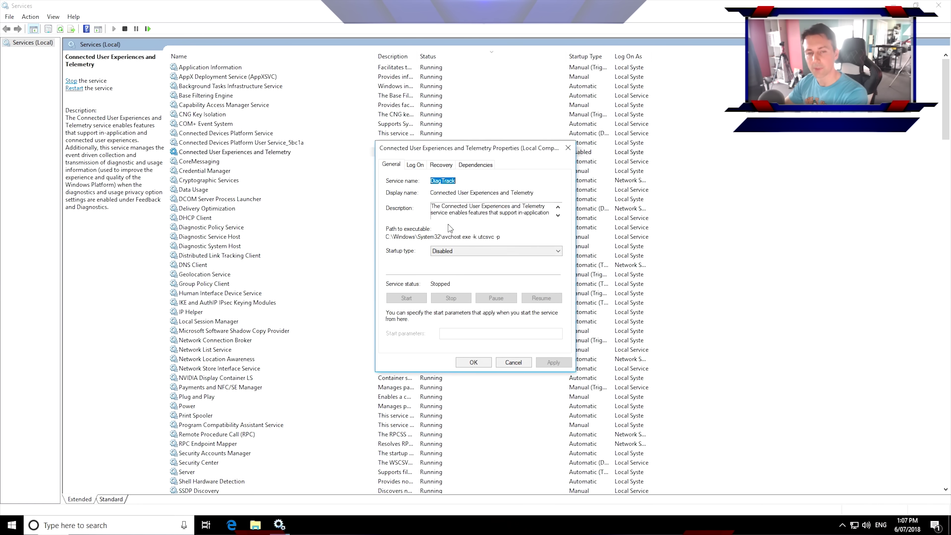
{"action": "left_click", "coordinate": [473, 363]}
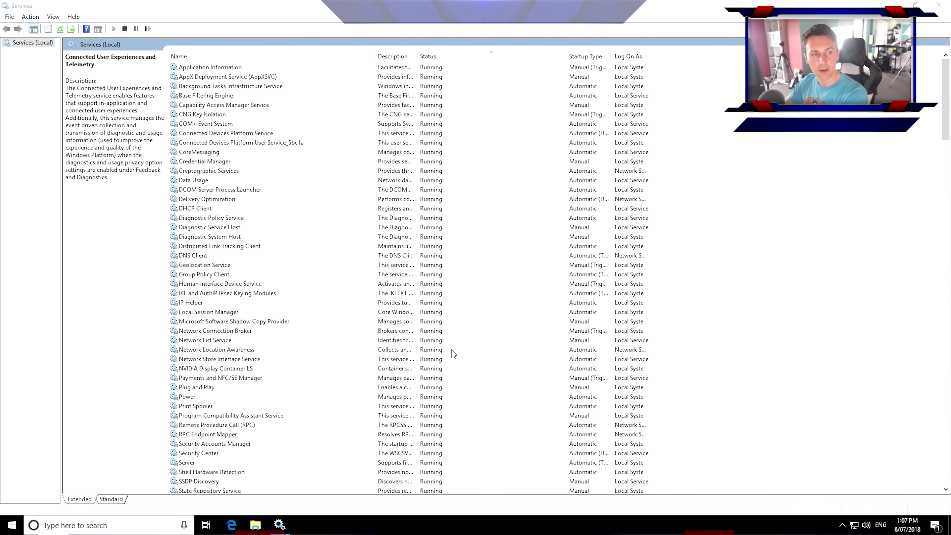
Step: Set Delivery Optimization to Disabled and stop the service
{"action": "left_click", "coordinate": [274, 154]}
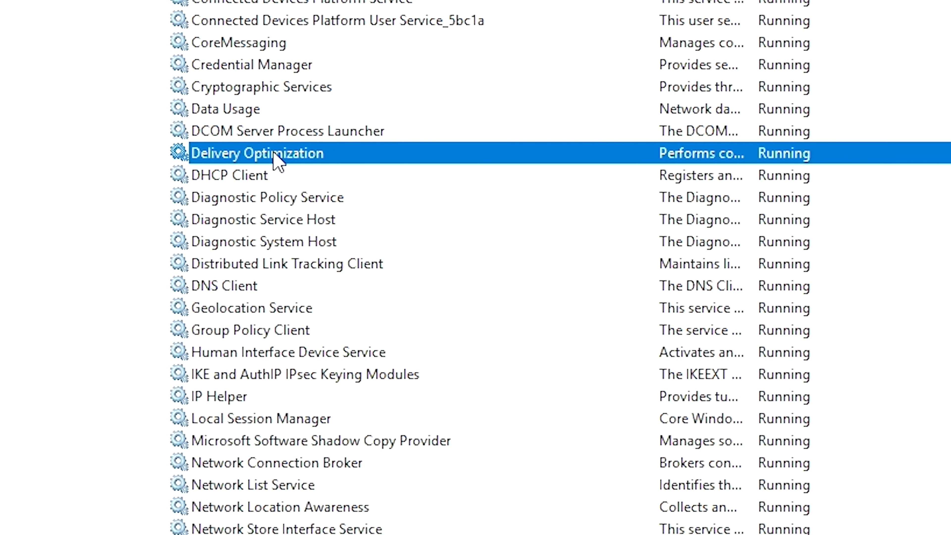
{"action": "right_click", "coordinate": [284, 152]}
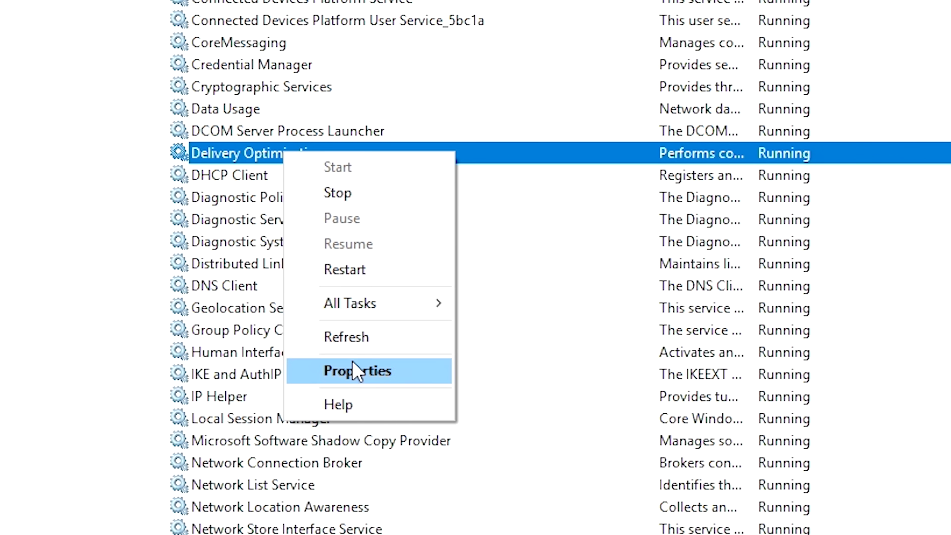
{"action": "left_click", "coordinate": [354, 371]}
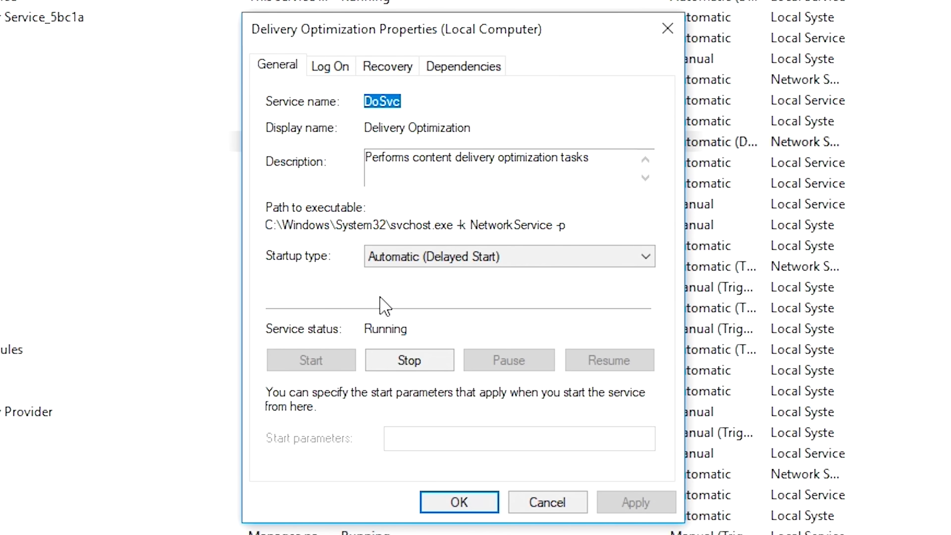
{"action": "left_click", "coordinate": [410, 257]}
{"action": "left_click", "coordinate": [393, 318]}
{"action": "left_click", "coordinate": [638, 503]}
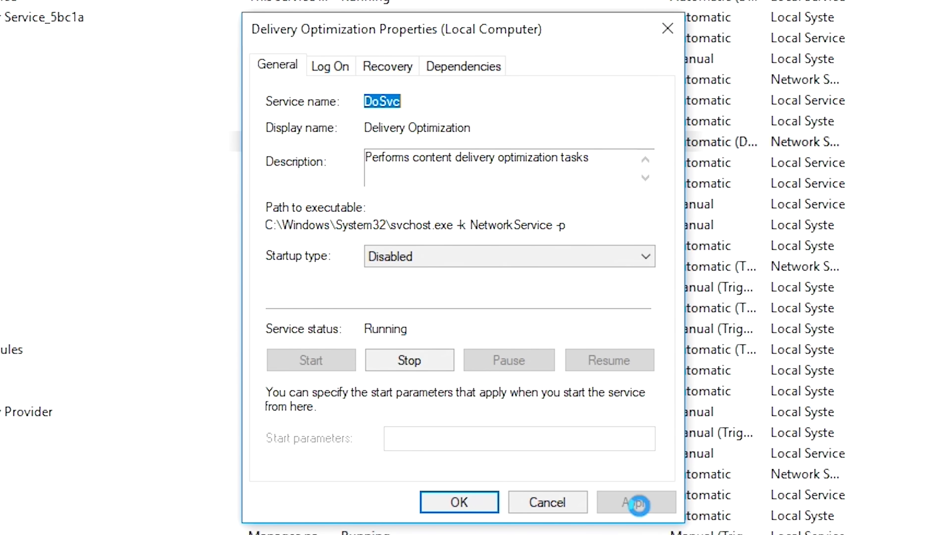
{"action": "left_click", "coordinate": [421, 369]}
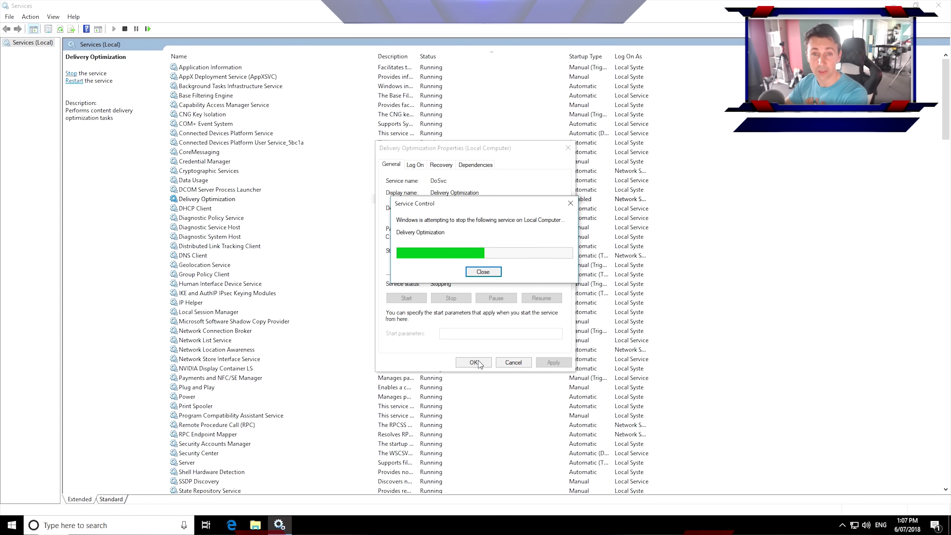
{"action": "left_click", "coordinate": [473, 362]}
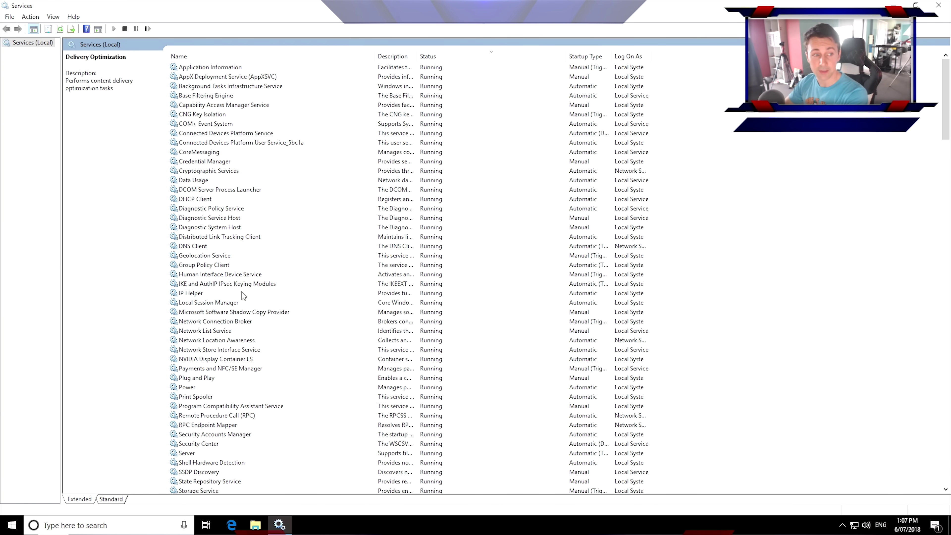
Step: Set Distributed Link Tracking Client to Disabled and stop the service
{"action": "left_click", "coordinate": [224, 246]}
{"action": "right_click", "coordinate": [272, 165]}
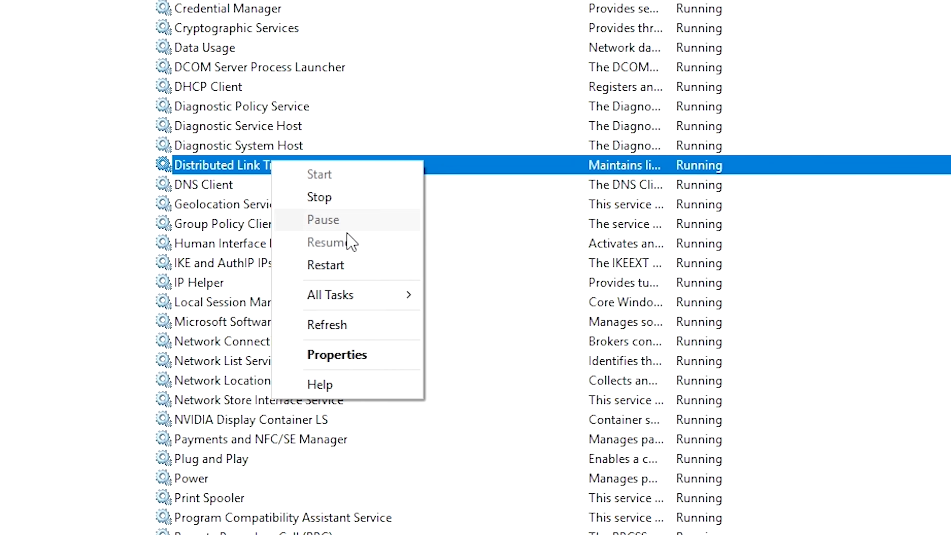
{"action": "left_click", "coordinate": [352, 355]}
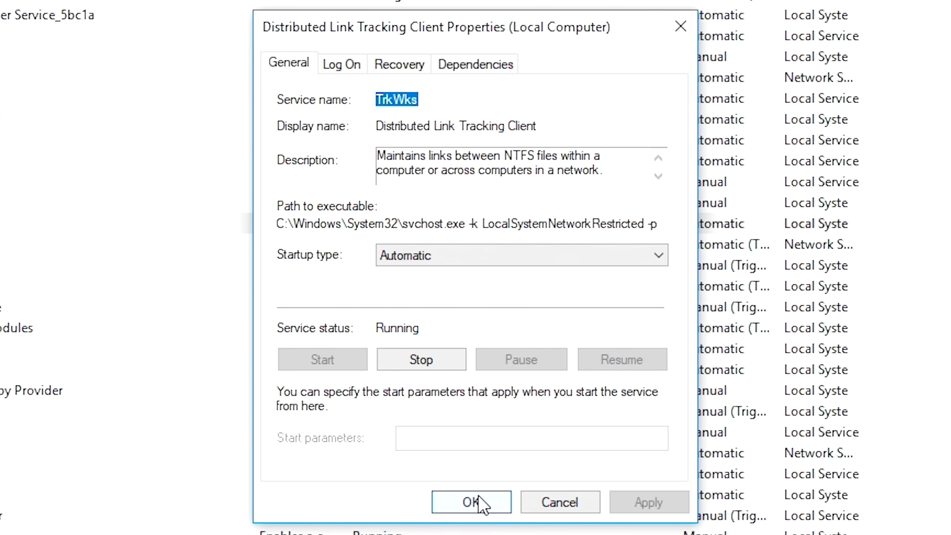
{"action": "left_click", "coordinate": [416, 256]}
{"action": "left_click", "coordinate": [427, 319]}
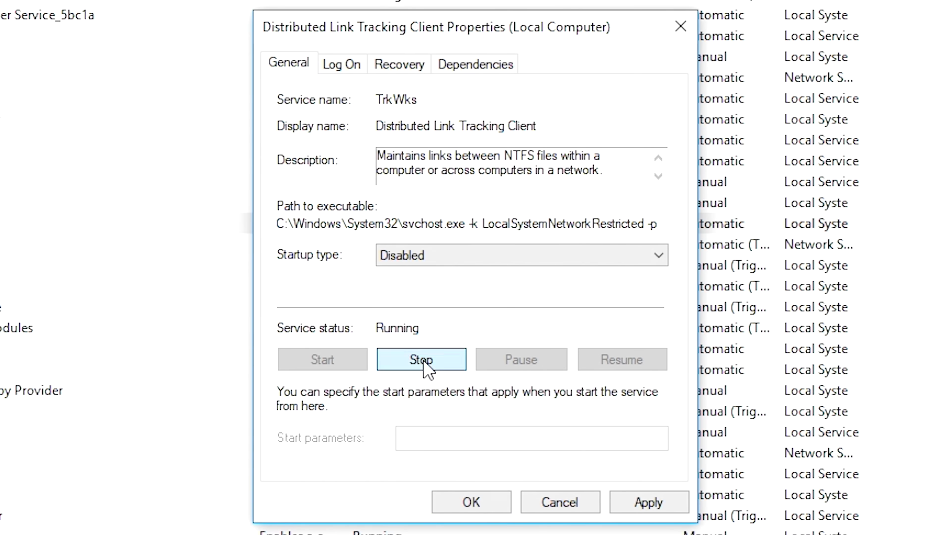
{"action": "left_click", "coordinate": [422, 364]}
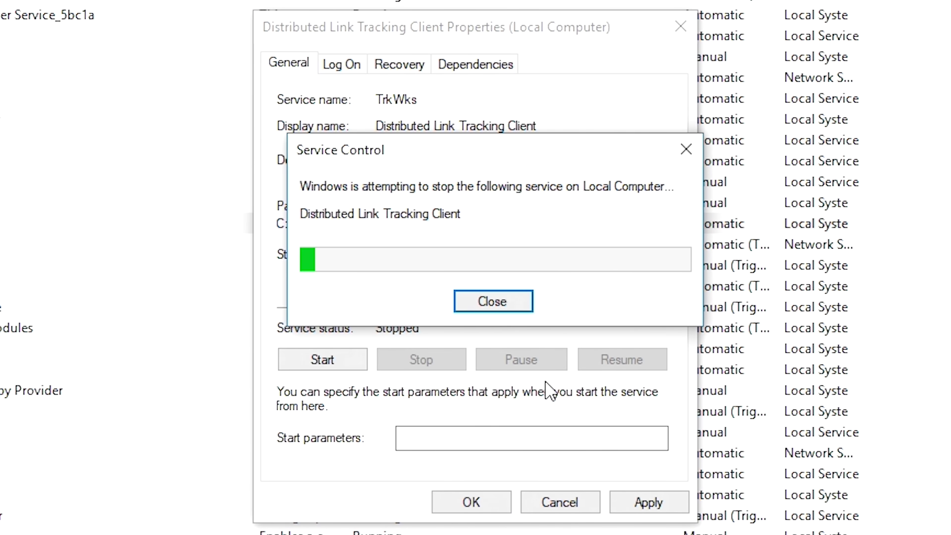
{"action": "left_click", "coordinate": [648, 503]}
{"action": "left_click", "coordinate": [487, 503]}
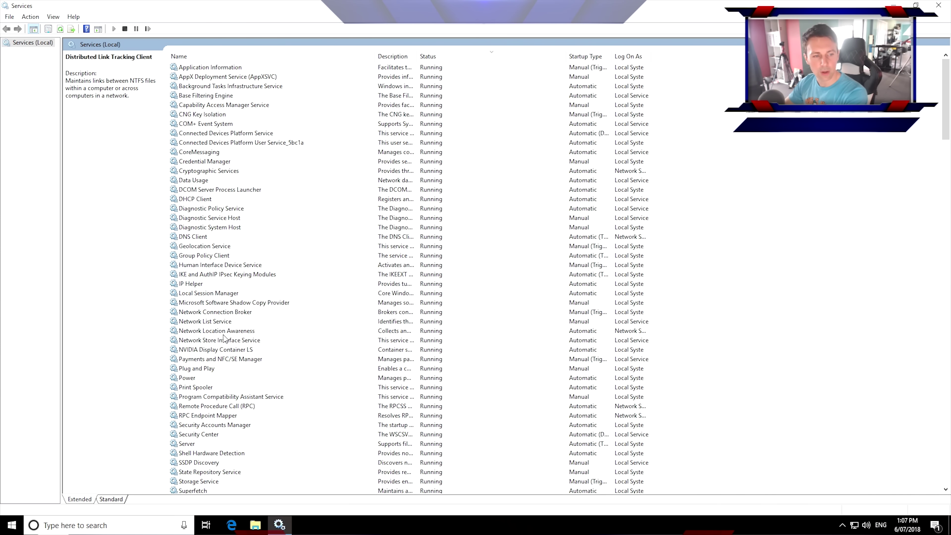
Step: Select Payments and NFC/SE Manager in the list and widen the Description column
{"action": "scroll", "coordinate": [225, 337], "scroll_direction": "down", "scroll_amount": 3}
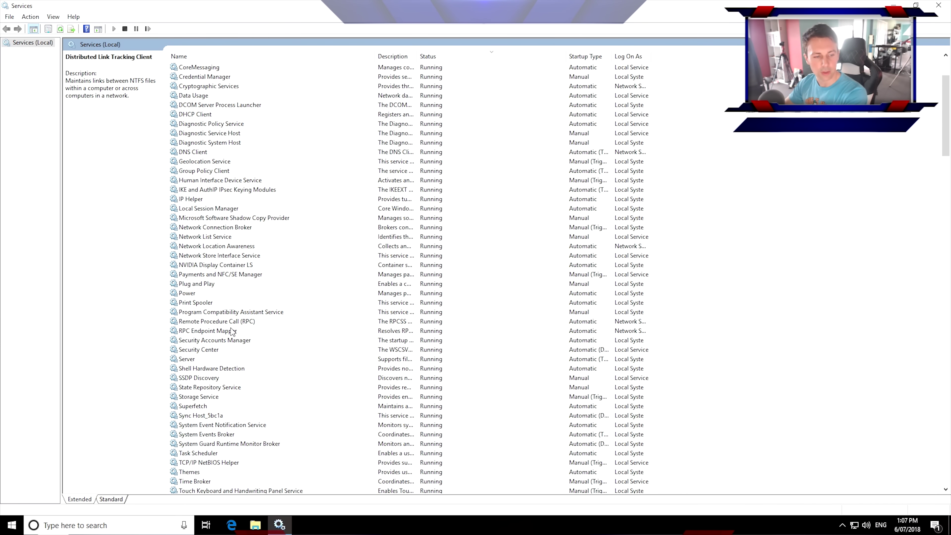
{"action": "scroll", "coordinate": [224, 299], "scroll_direction": "up", "scroll_amount": 3}
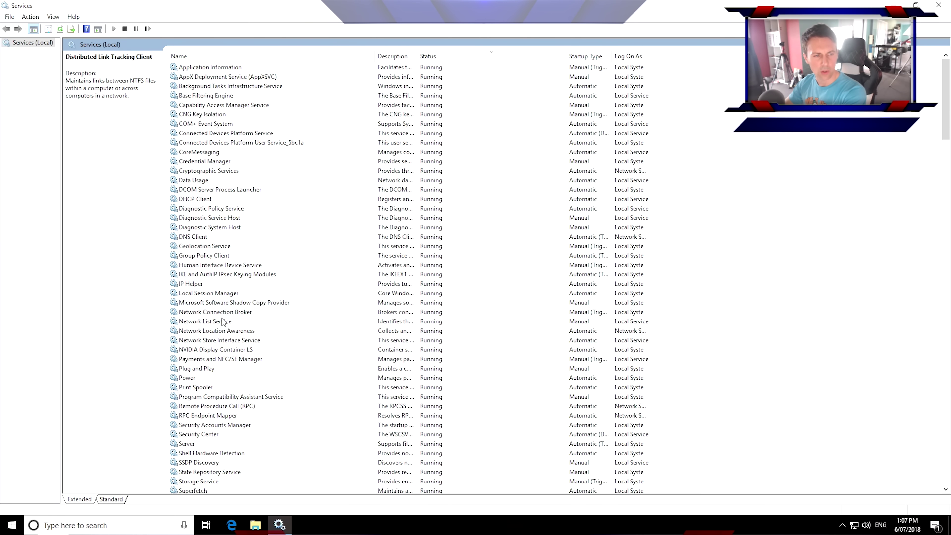
{"action": "scroll", "coordinate": [231, 364], "scroll_direction": "down", "scroll_amount": 1}
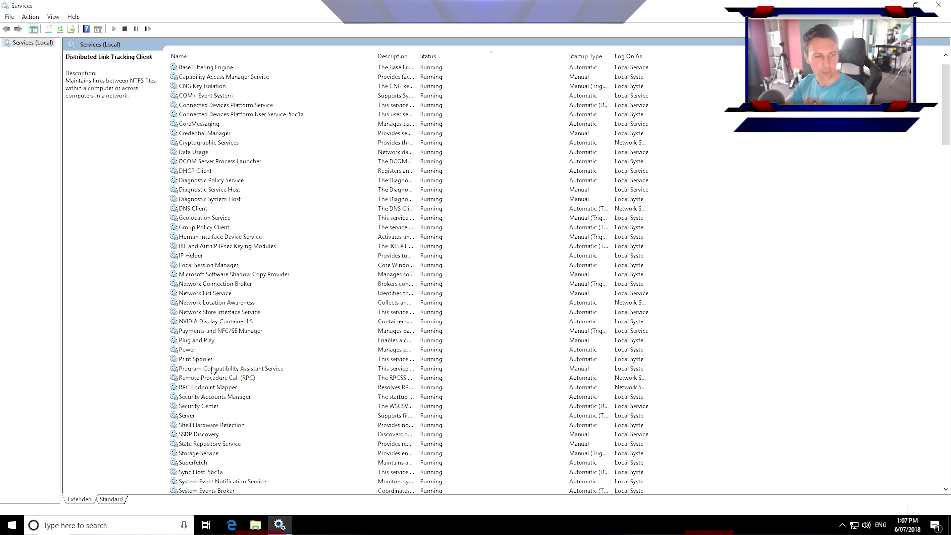
{"action": "left_click", "coordinate": [186, 334]}
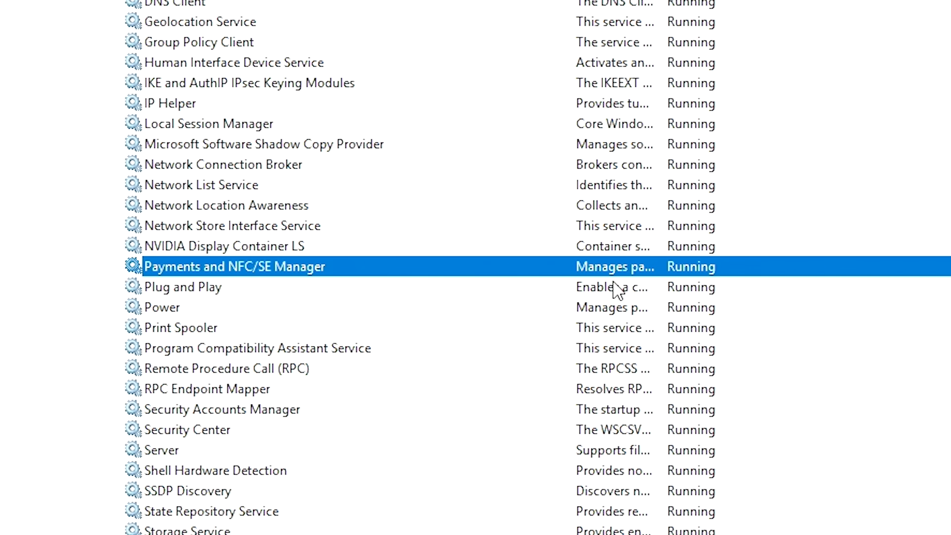
{"action": "left_click_drag", "start_coordinate": [663, 0], "coordinate": [785, 0]}
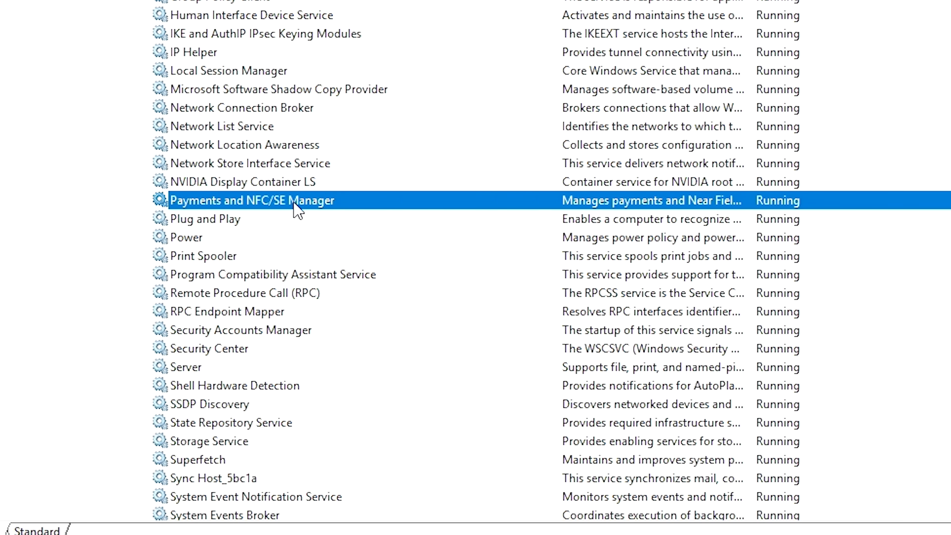
Step: Set Payments and NFC/SE Manager to Disabled and stop the service
{"action": "right_click", "coordinate": [298, 210]}
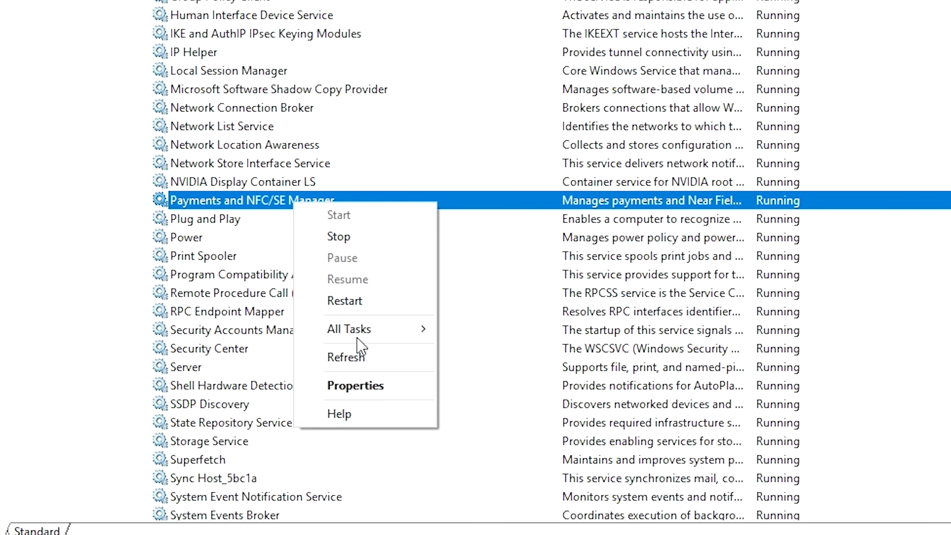
{"action": "left_click", "coordinate": [369, 385]}
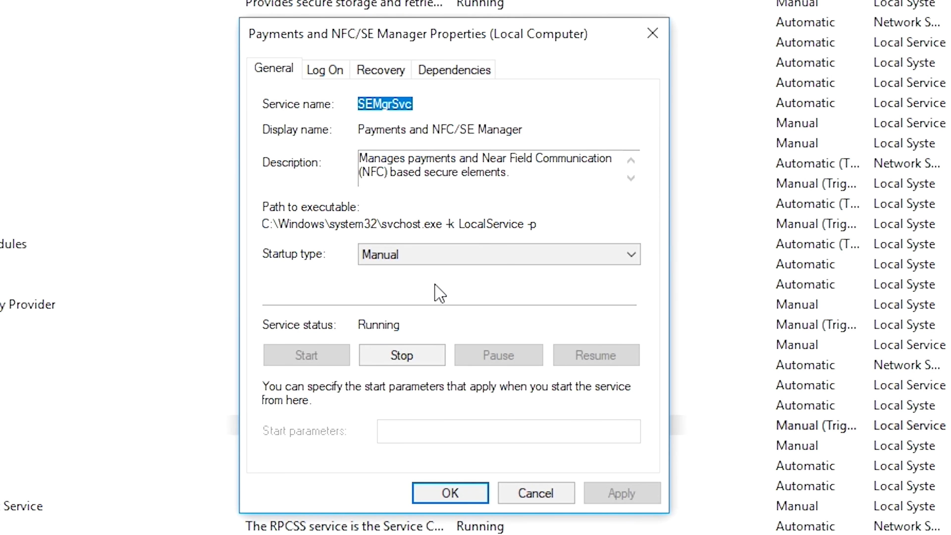
{"action": "left_click", "coordinate": [430, 255]}
{"action": "left_click", "coordinate": [427, 317]}
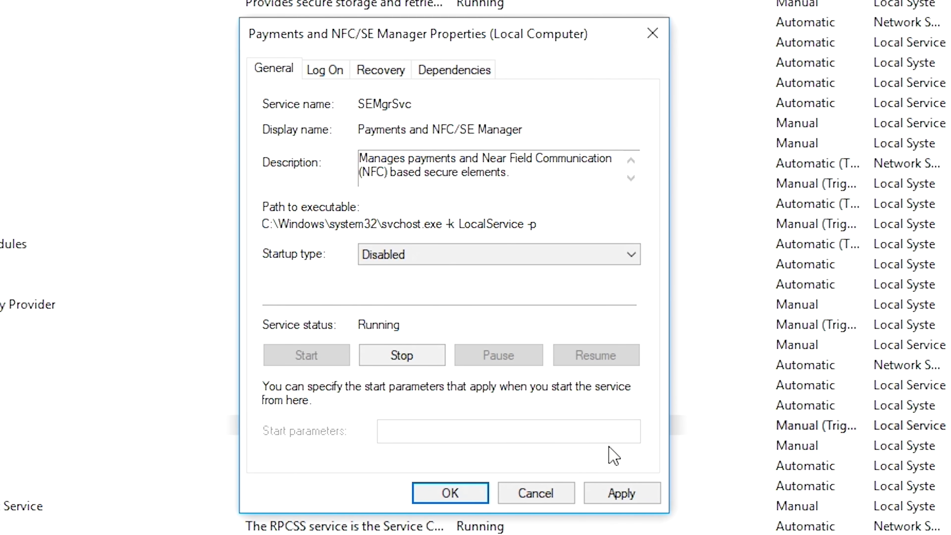
{"action": "left_click", "coordinate": [619, 493]}
{"action": "left_click", "coordinate": [415, 360]}
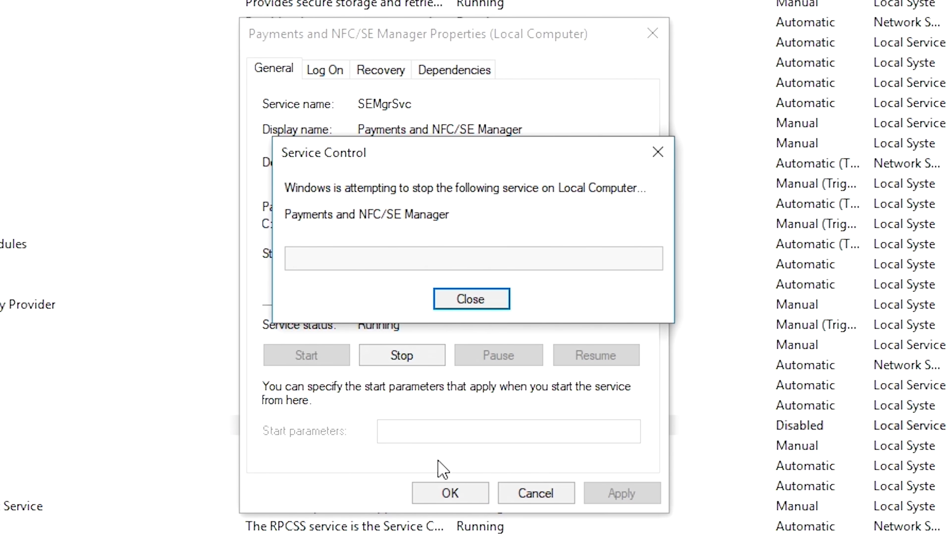
{"action": "left_click", "coordinate": [451, 494]}
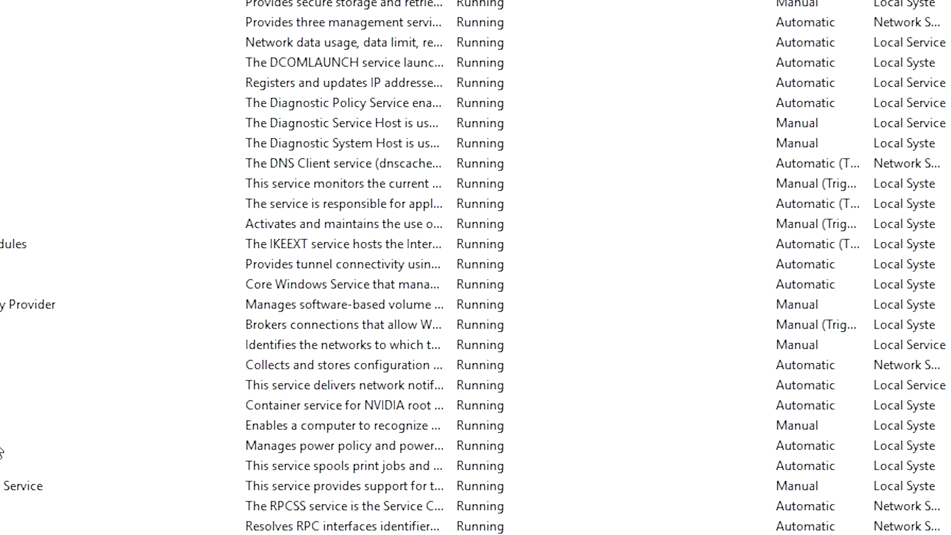
Step: Stop the running Update Orchestrator Service from its properties
{"action": "scroll", "coordinate": [1, 452], "scroll_direction": "down", "scroll_amount": 3}
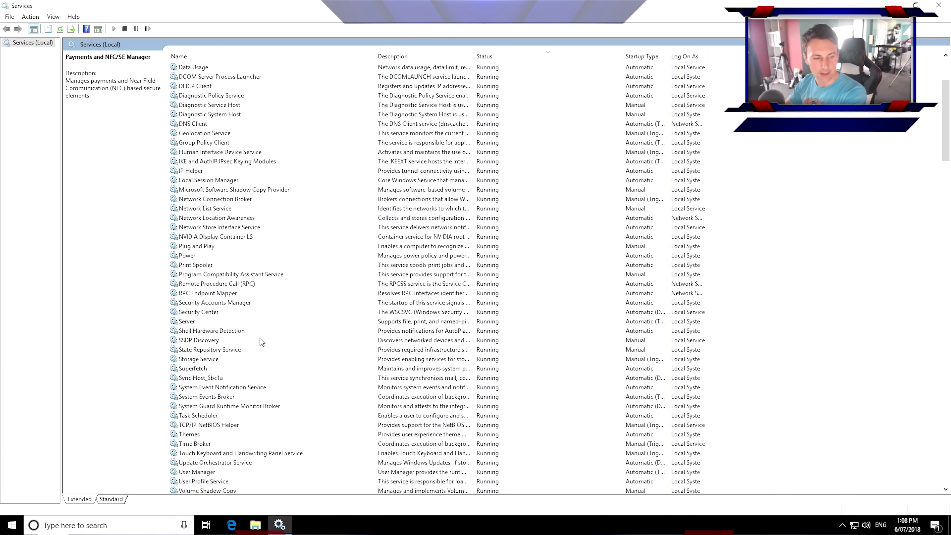
{"action": "scroll", "coordinate": [261, 341], "scroll_direction": "down", "scroll_amount": 1}
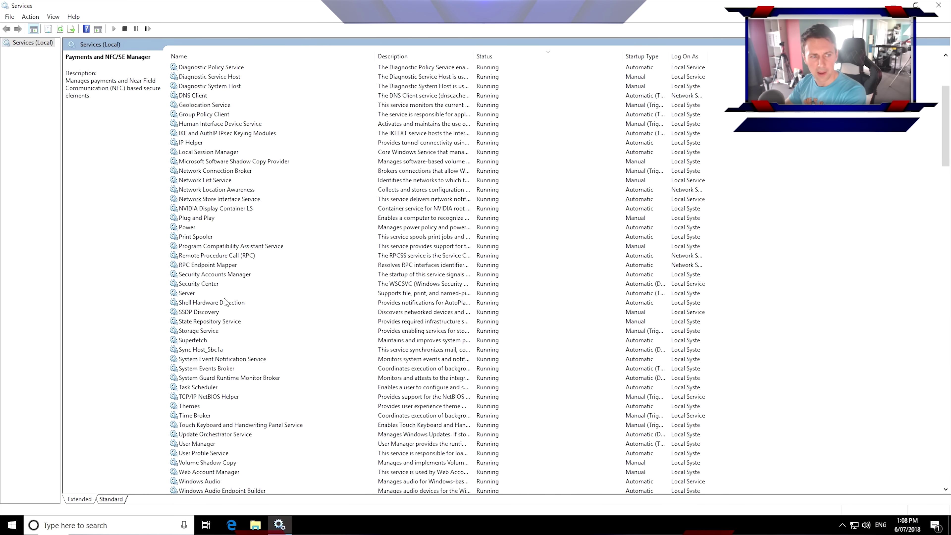
{"action": "scroll", "coordinate": [225, 303], "scroll_direction": "down", "scroll_amount": 3}
{"action": "scroll", "coordinate": [224, 303], "scroll_direction": "up", "scroll_amount": 3}
{"action": "left_click", "coordinate": [227, 433]}
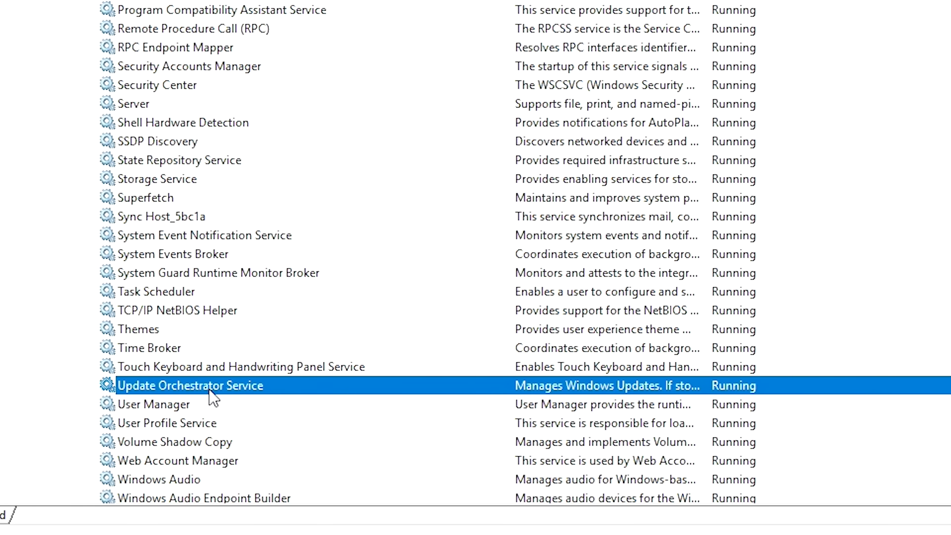
{"action": "right_click", "coordinate": [210, 390]}
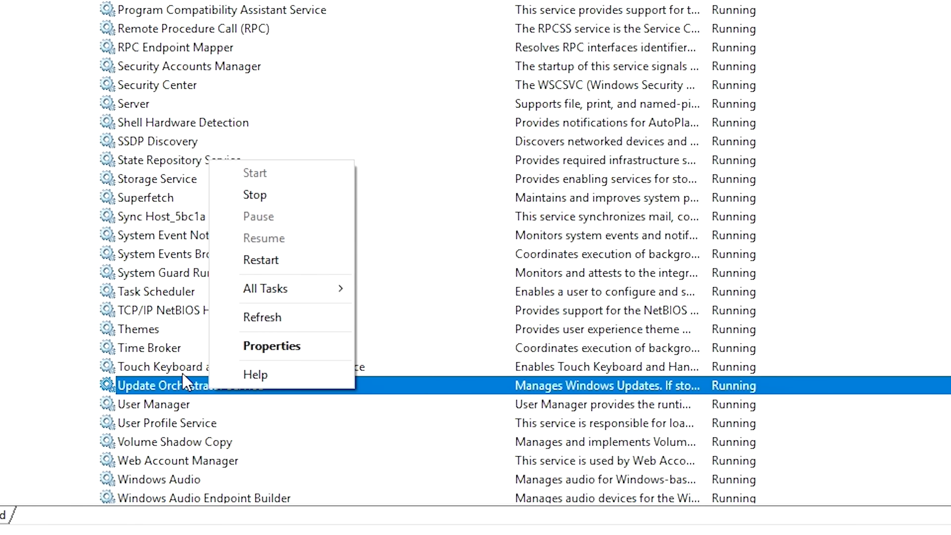
{"action": "left_click", "coordinate": [269, 344]}
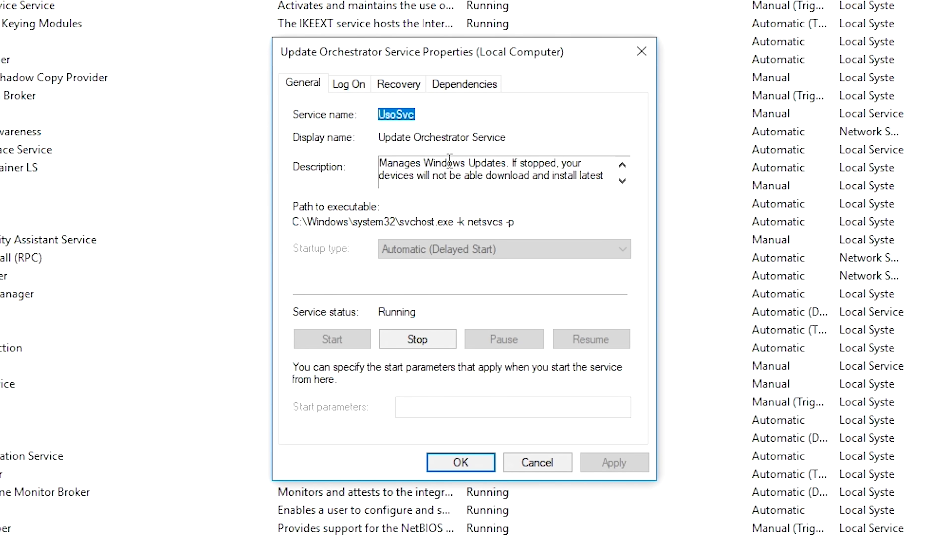
{"action": "left_click", "coordinate": [417, 342]}
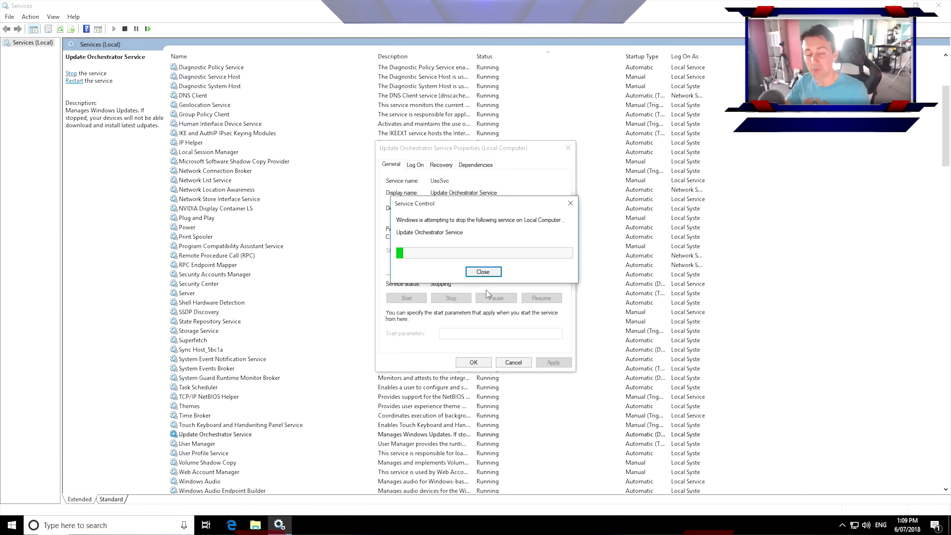
{"action": "left_click", "coordinate": [472, 364]}
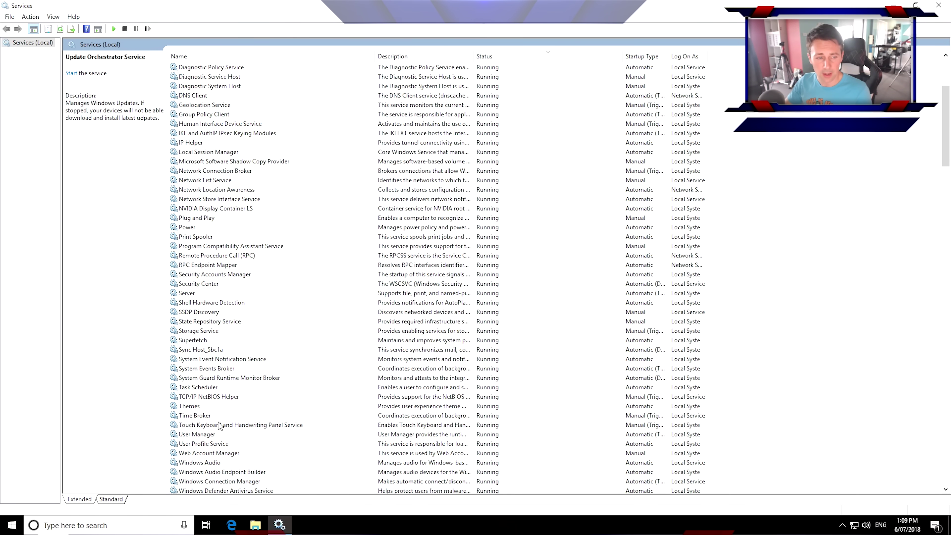
Step: Close the Services window and bring up the desktop's context menu
{"action": "scroll", "coordinate": [274, 423], "scroll_direction": "down", "scroll_amount": 1}
{"action": "scroll", "coordinate": [257, 385], "scroll_direction": "up", "scroll_amount": 1}
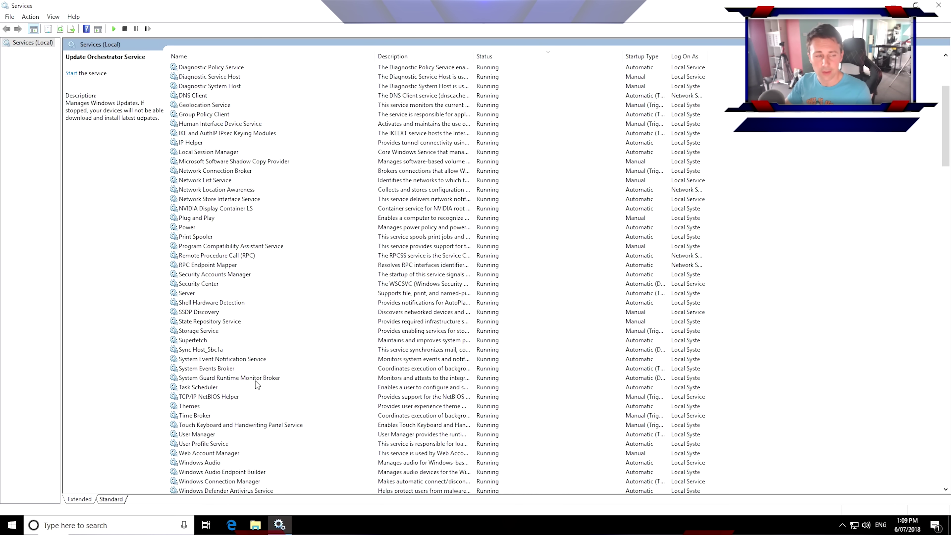
{"action": "left_click", "coordinate": [938, 5]}
{"action": "right_click", "coordinate": [384, 242]}
Step: Refresh the desktop and open File Explorer
{"action": "left_click", "coordinate": [413, 274]}
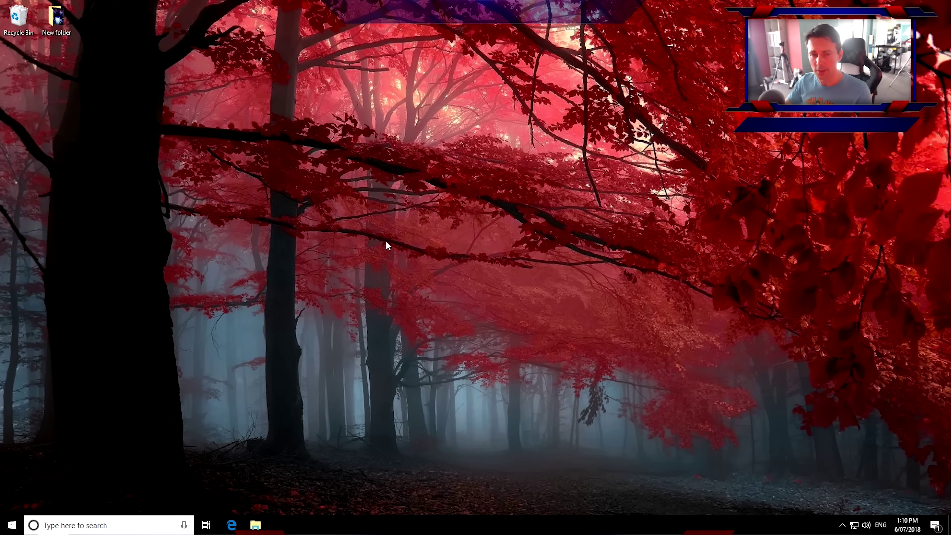
{"action": "key", "text": "super"}
{"action": "key", "text": "super"}
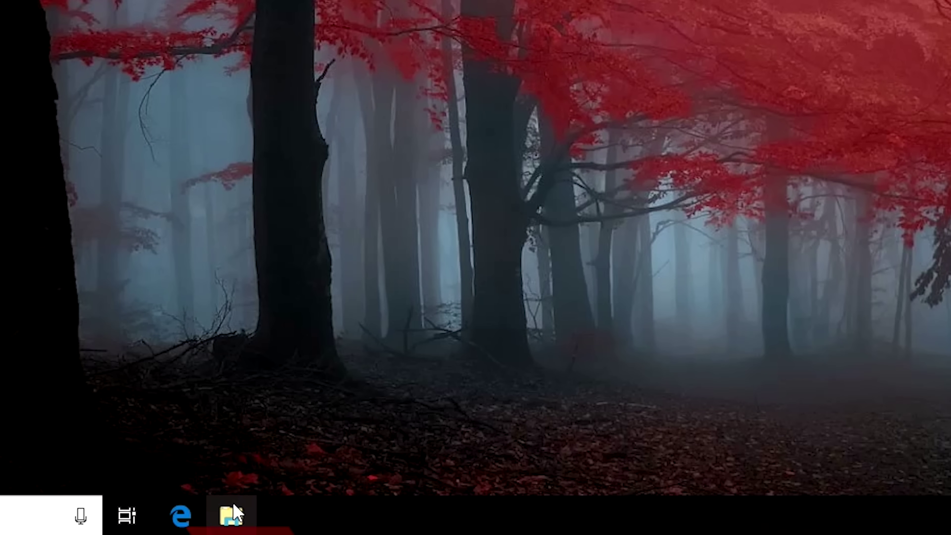
{"action": "left_click", "coordinate": [233, 522]}
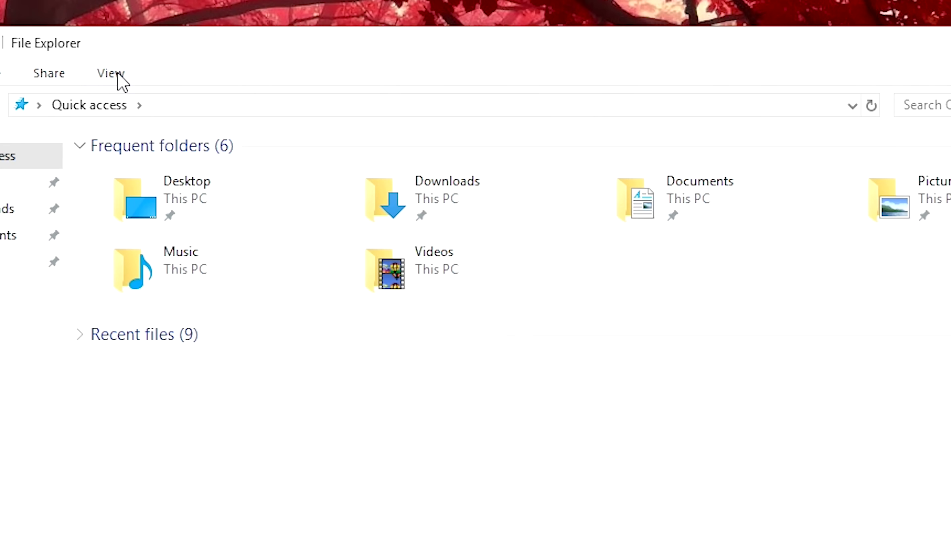
Step: In Folder Options' View settings, uncheck Show sync provider notifications and save
{"action": "left_click", "coordinate": [110, 74]}
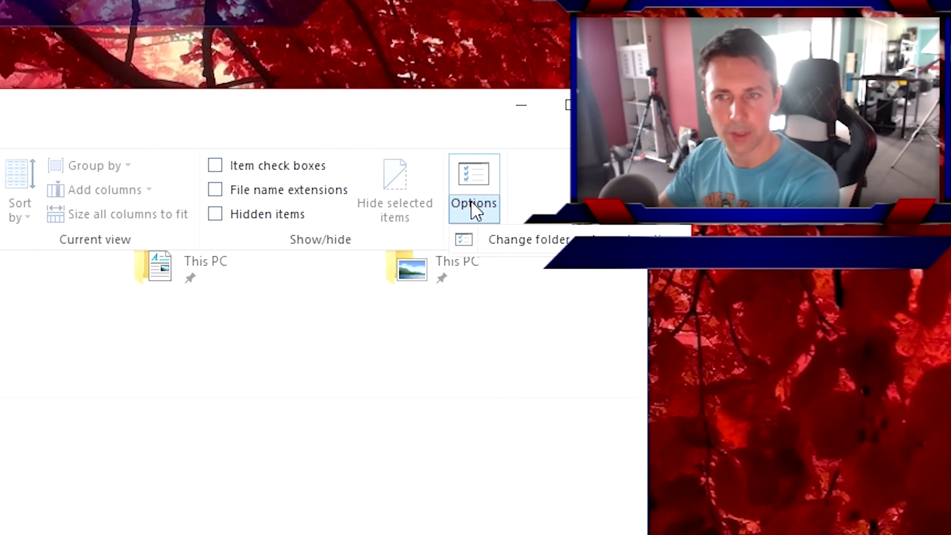
{"action": "left_click", "coordinate": [473, 194]}
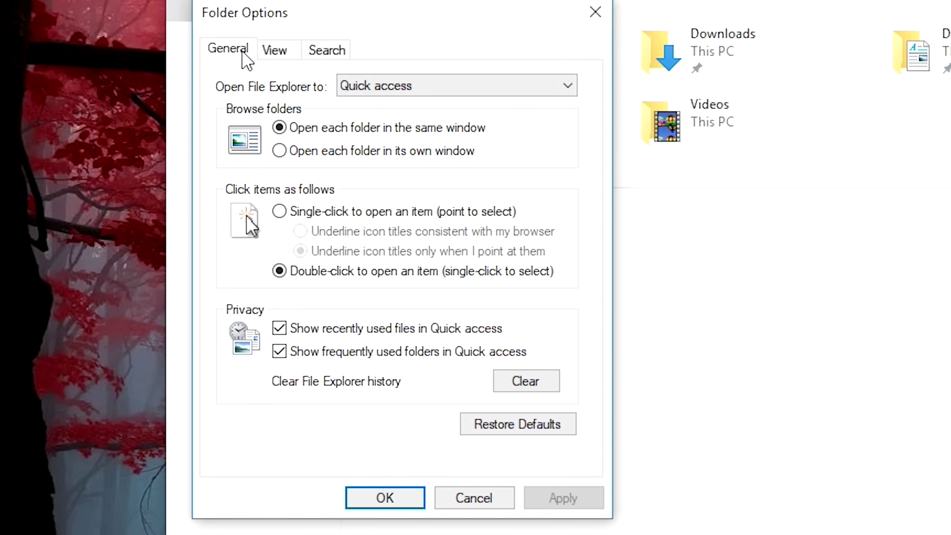
{"action": "left_click", "coordinate": [275, 52]}
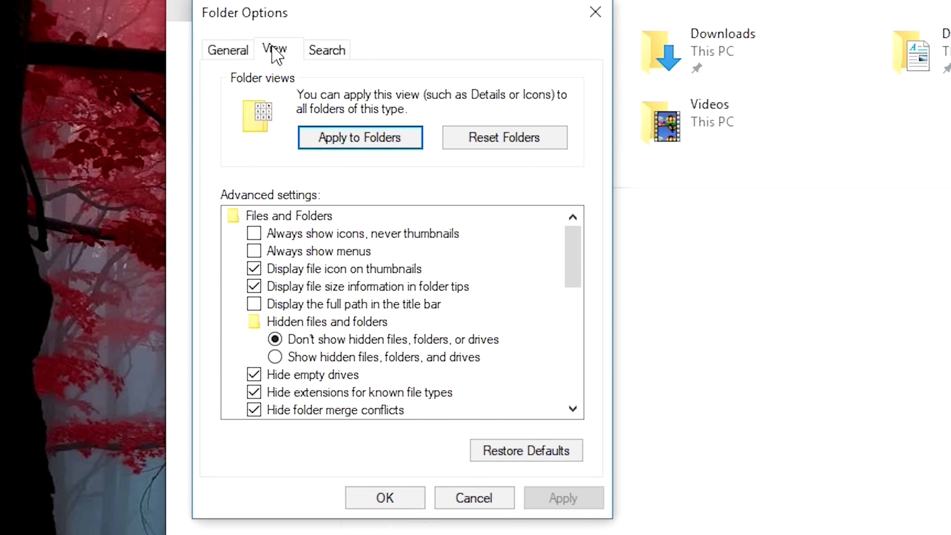
{"action": "left_click_drag", "start_coordinate": [568, 258], "coordinate": [575, 325]}
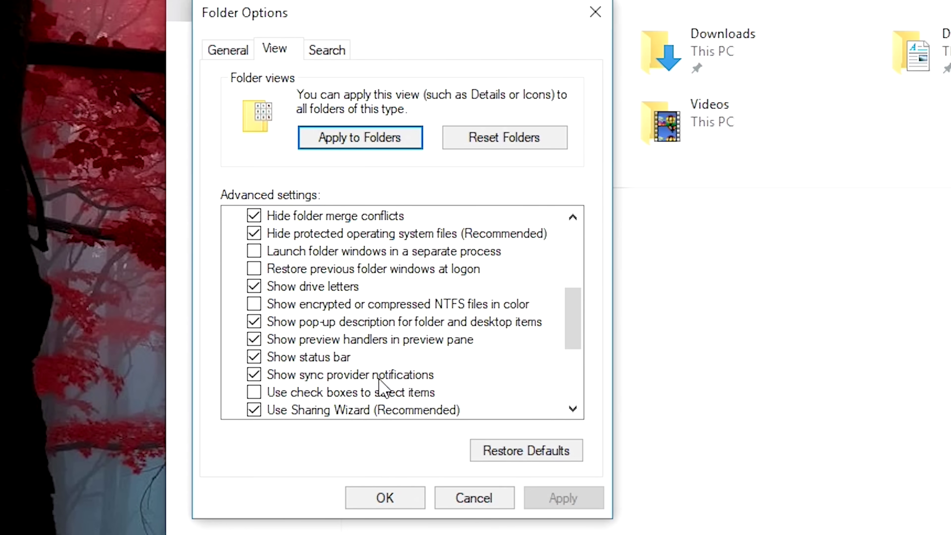
{"action": "left_click", "coordinate": [286, 378]}
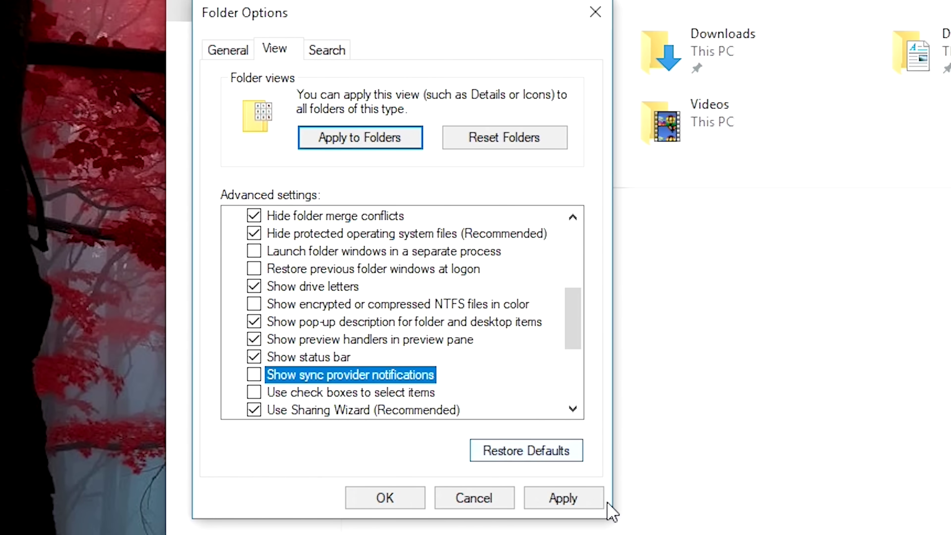
{"action": "left_click", "coordinate": [562, 499]}
{"action": "left_click", "coordinate": [398, 500]}
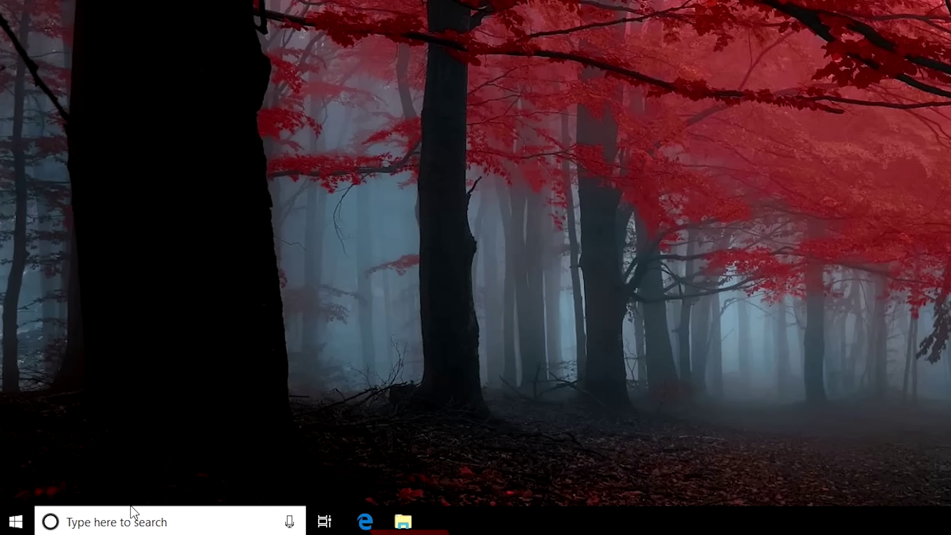
Step: Search for Settings and go to Update & Security > Windows Security > Virus & threat protection
{"action": "left_click", "coordinate": [137, 519]}
{"action": "type", "text": "settings"}
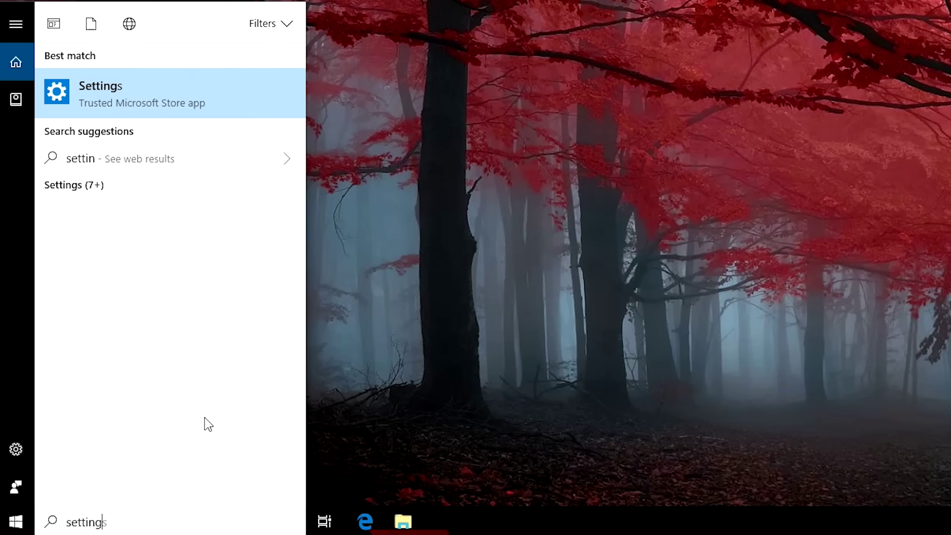
{"action": "left_click", "coordinate": [146, 104]}
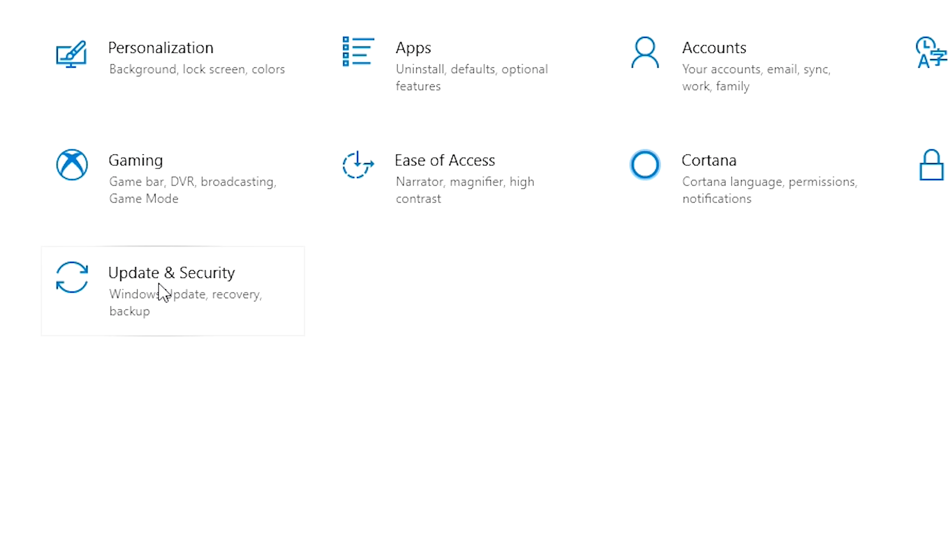
{"action": "left_click", "coordinate": [166, 314]}
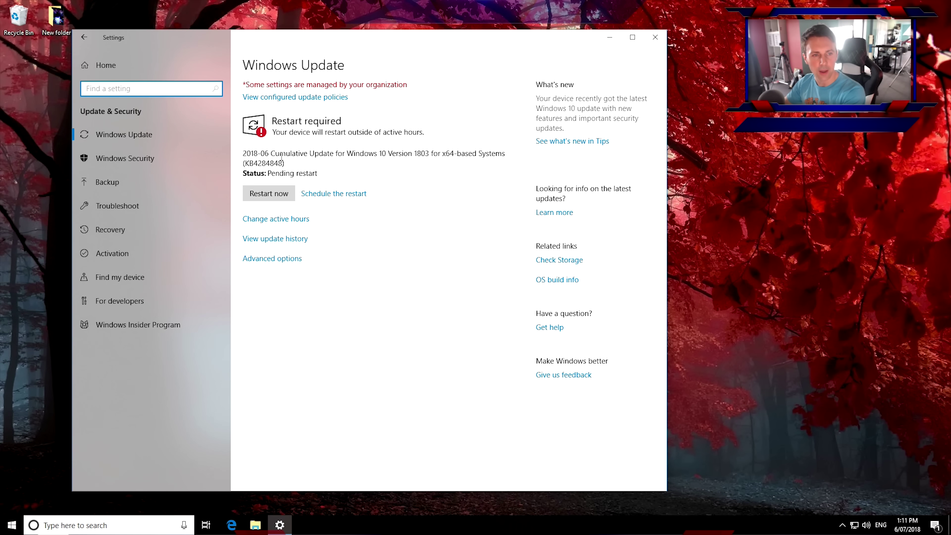
{"action": "left_click", "coordinate": [123, 153]}
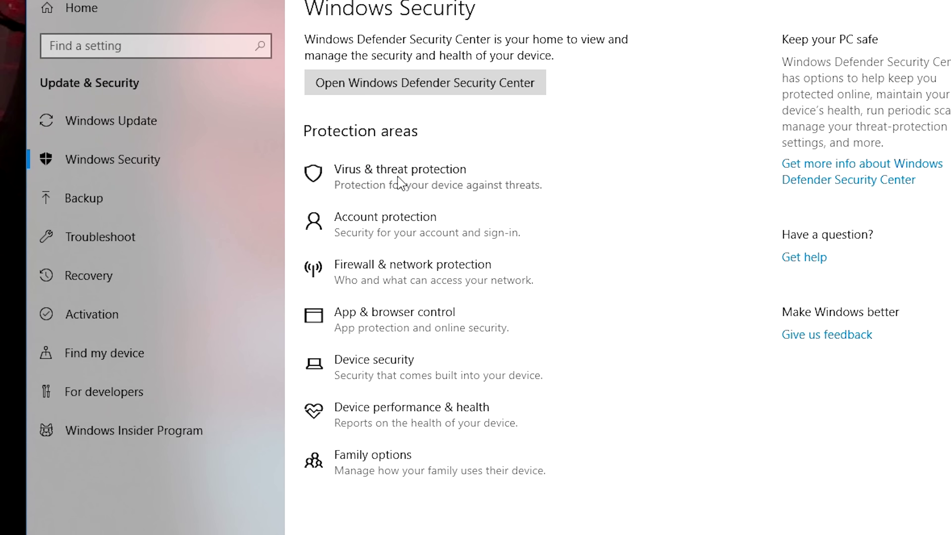
{"action": "left_click", "coordinate": [399, 180]}
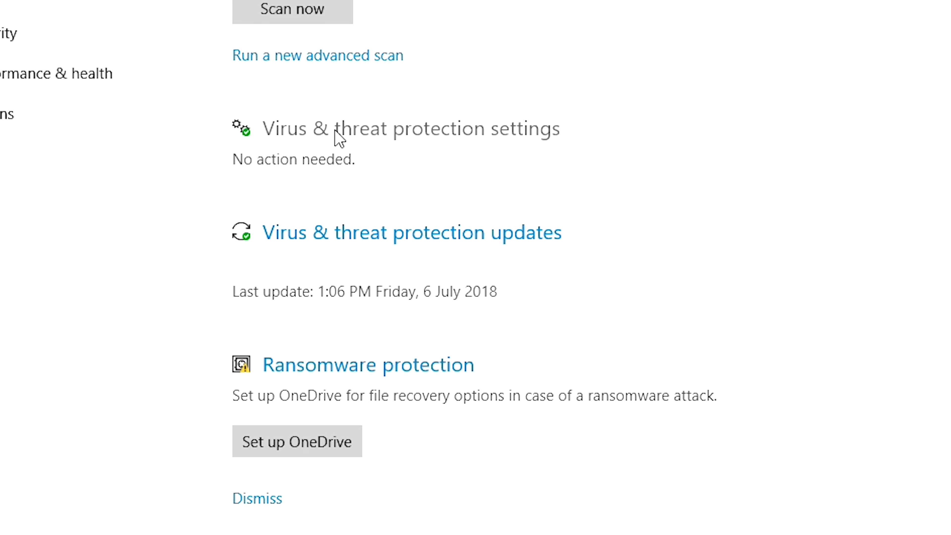
Step: Turn off cloud-delivered protection and automatic sample submission, approving each change
{"action": "left_click", "coordinate": [335, 132]}
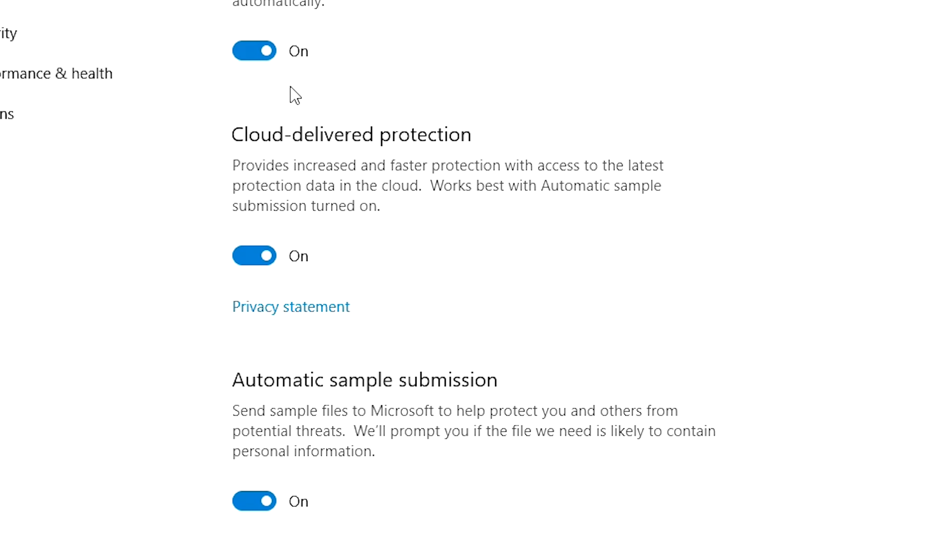
{"action": "scroll", "coordinate": [318, 132], "scroll_direction": "down", "scroll_amount": 3}
{"action": "left_click", "coordinate": [262, 126]}
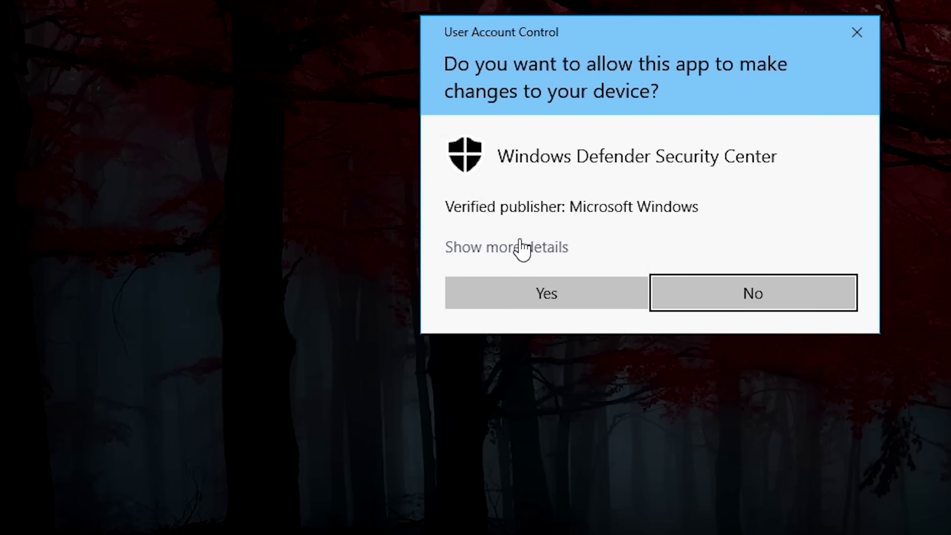
{"action": "left_click", "coordinate": [537, 291]}
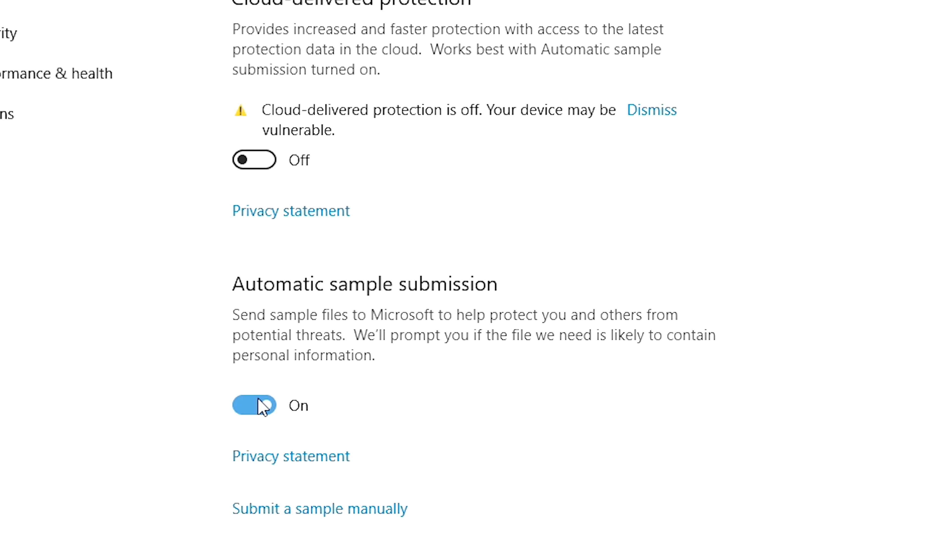
{"action": "left_click", "coordinate": [255, 406]}
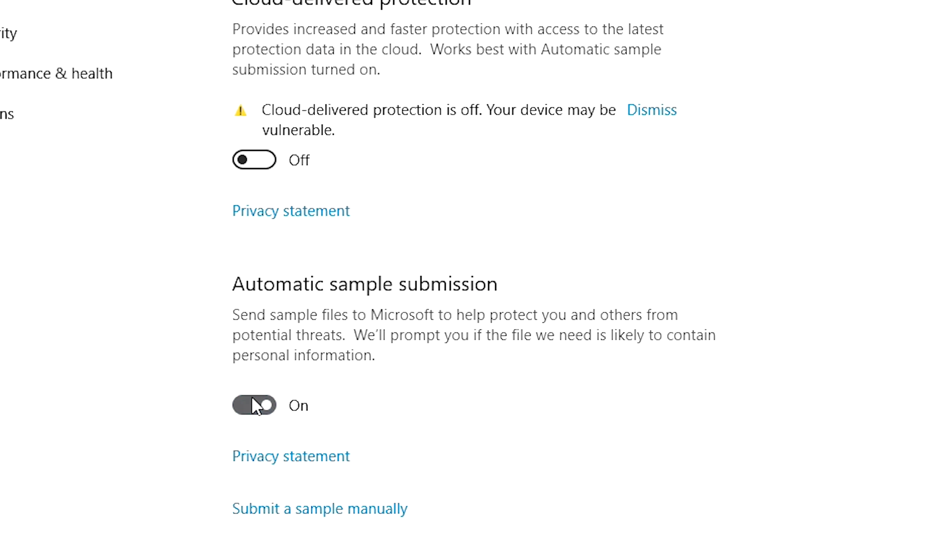
{"action": "left_click", "coordinate": [574, 298]}
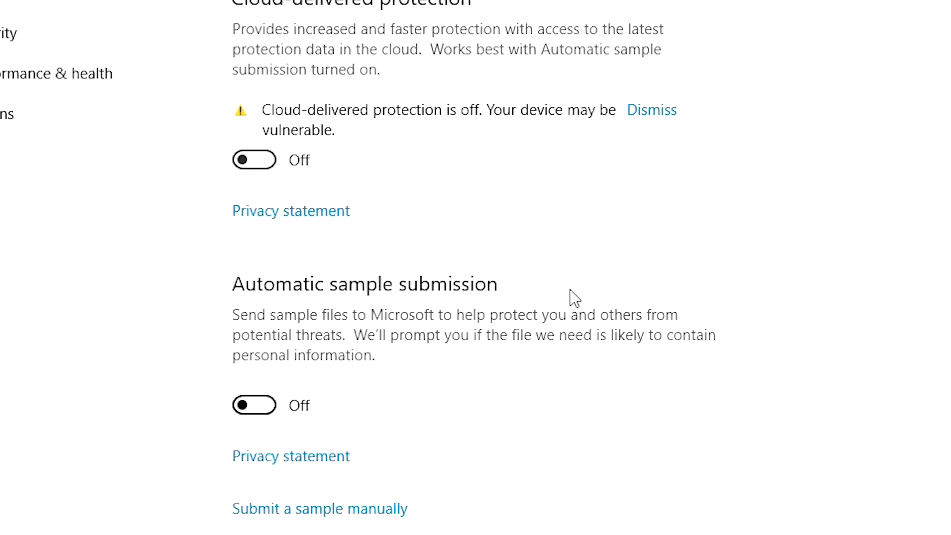
Step: Close Windows Defender Security Center and return to the Settings home page
{"action": "scroll", "coordinate": [382, 397], "scroll_direction": "down", "scroll_amount": 3}
{"action": "scroll", "coordinate": [297, 217], "scroll_direction": "up", "scroll_amount": 3}
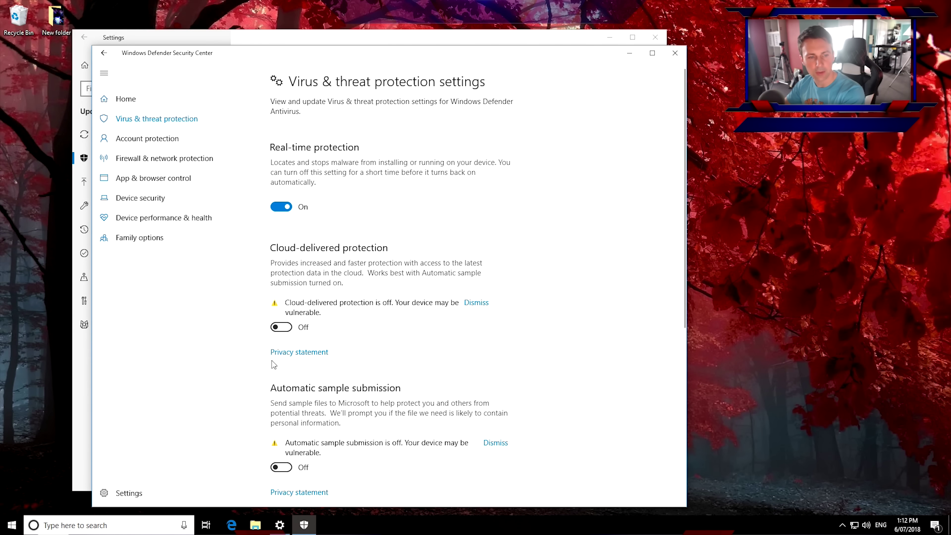
{"action": "left_click", "coordinate": [674, 55]}
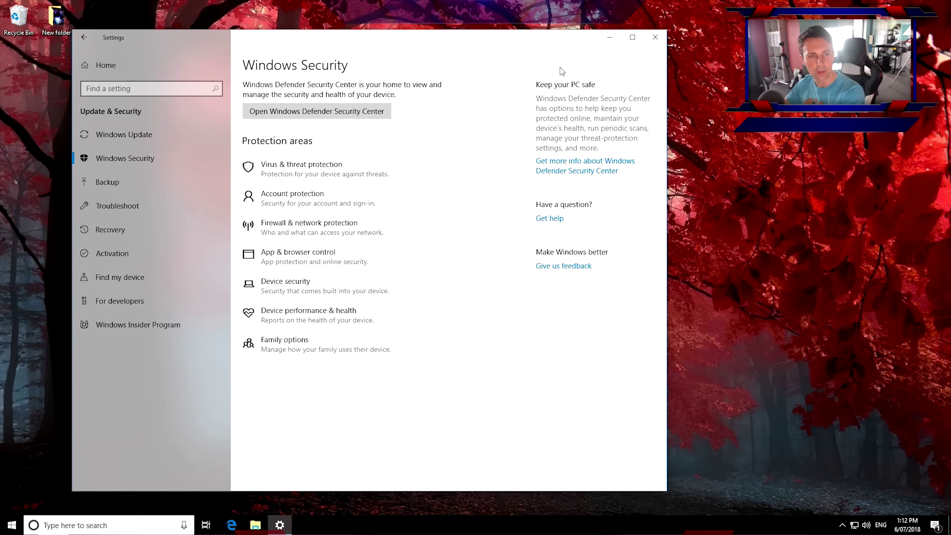
{"action": "left_click", "coordinate": [106, 67]}
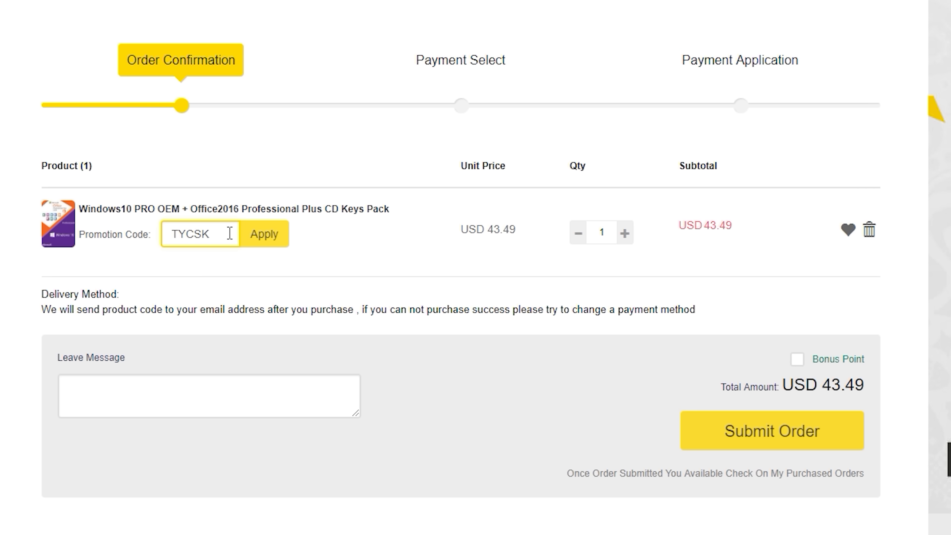
Step: Apply the promotion code for a USD 5.22 discount and type the message 'for the amazing service!'
{"action": "left_click", "coordinate": [275, 231]}
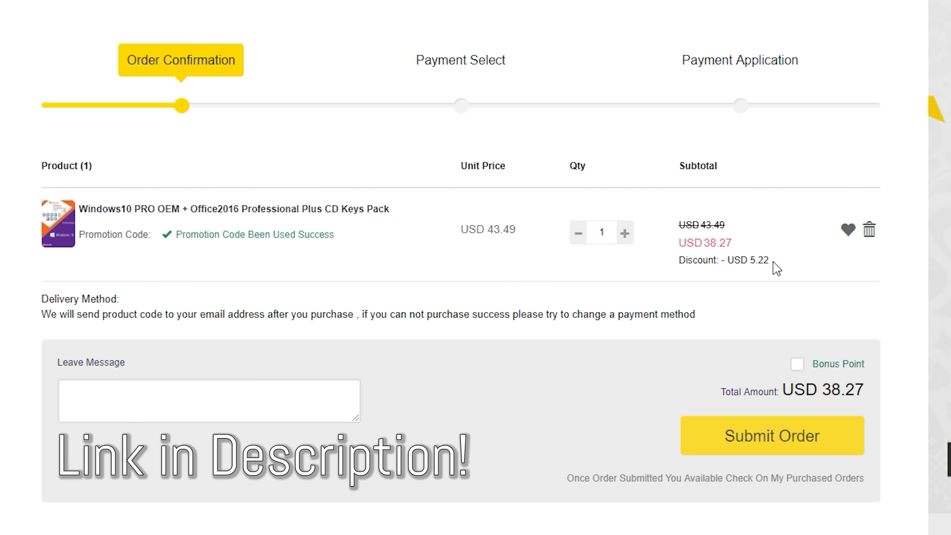
{"action": "left_click_drag", "start_coordinate": [777, 268], "coordinate": [679, 267]}
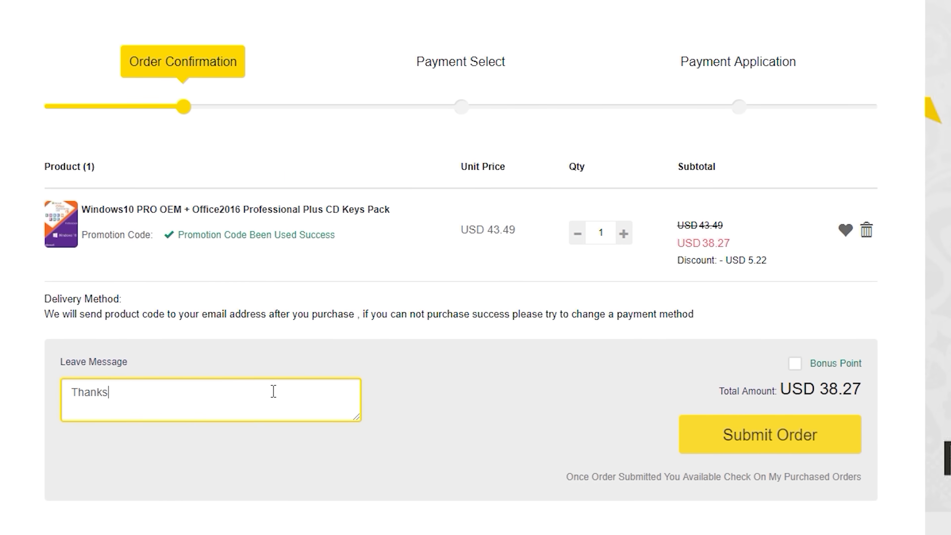
{"action": "type", "text": "for the amazing servic"}
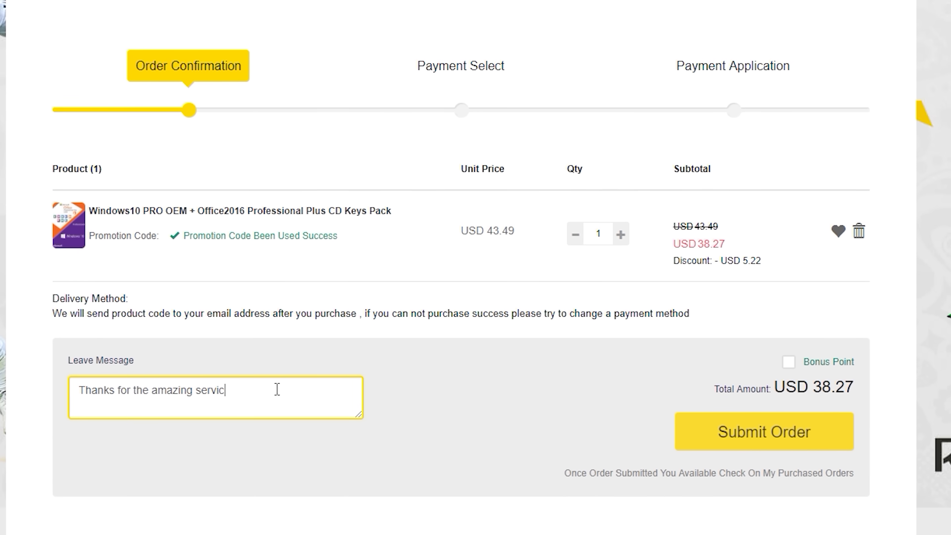
{"action": "type", "text": "e!"}
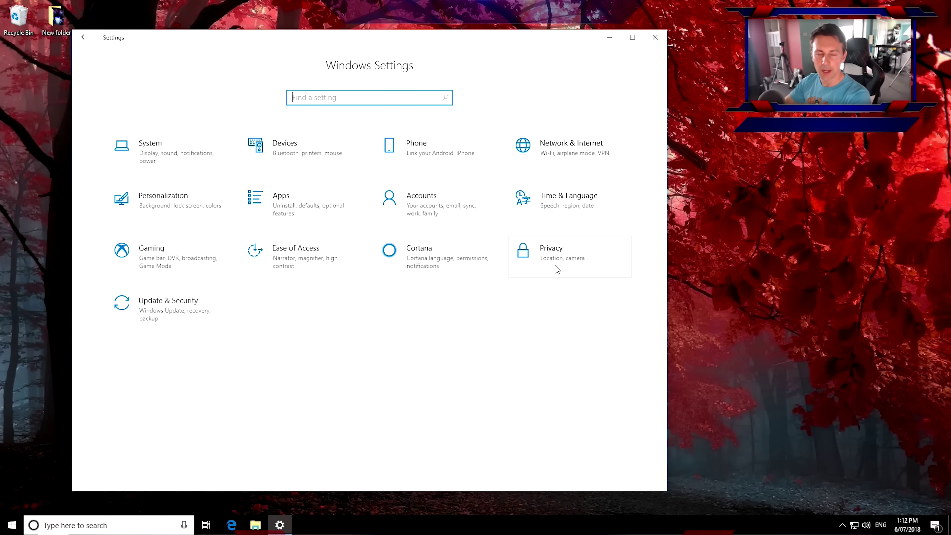
Step: In Privacy > General, turn off the language-list, app-launch tracking and suggested-content options
{"action": "left_click", "coordinate": [557, 258]}
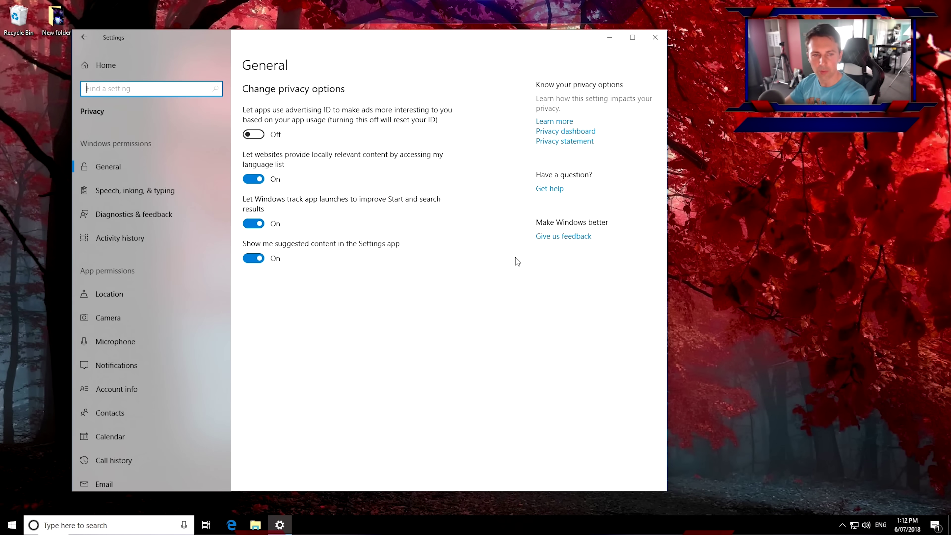
{"action": "left_click", "coordinate": [258, 179]}
{"action": "left_click", "coordinate": [258, 225]}
{"action": "left_click", "coordinate": [257, 258]}
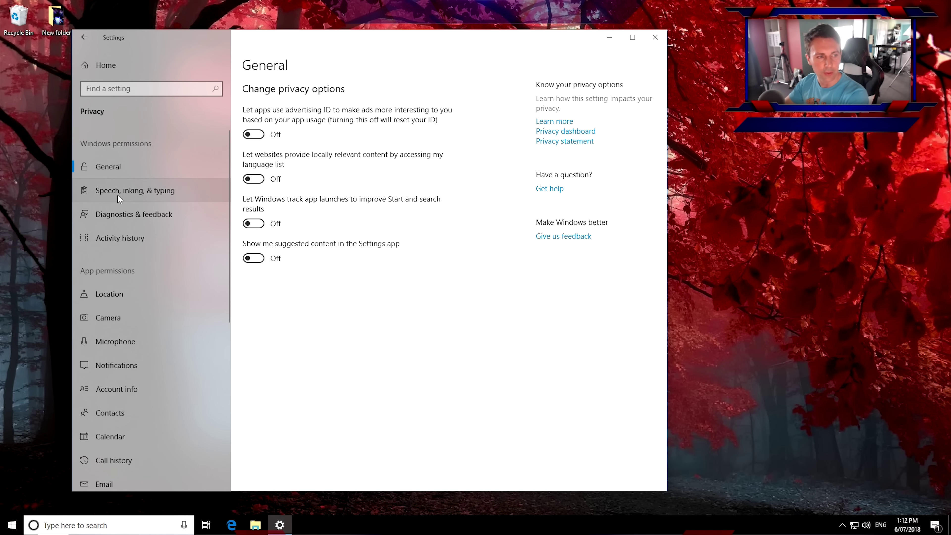
Step: In Diagnostics & feedback, delete collected diagnostic data and set feedback frequency to Never
{"action": "left_click", "coordinate": [144, 293]}
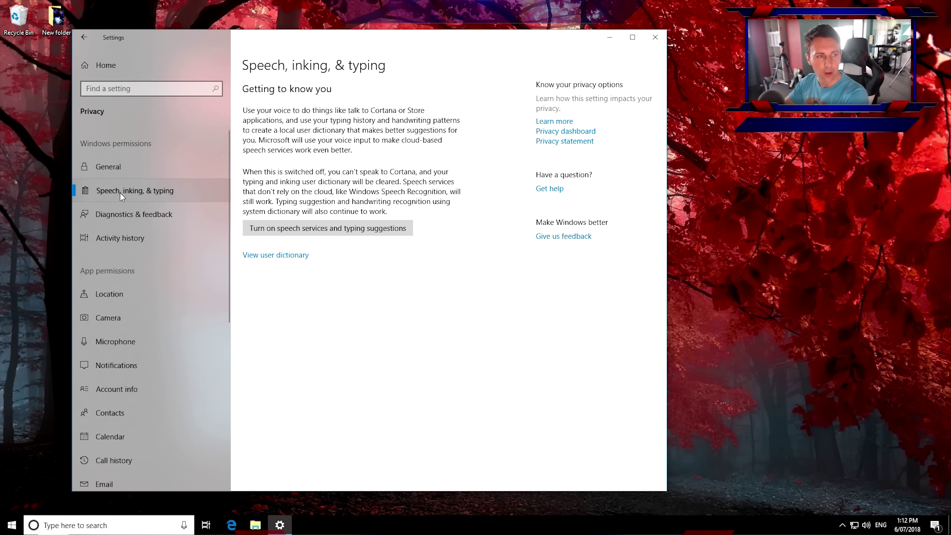
{"action": "left_click", "coordinate": [131, 214]}
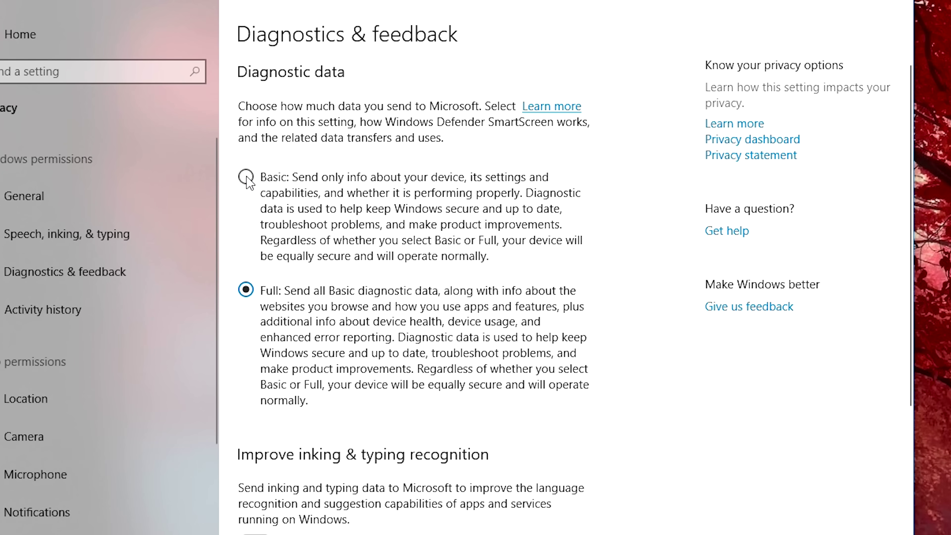
{"action": "scroll", "coordinate": [321, 270], "scroll_direction": "down", "scroll_amount": 10}
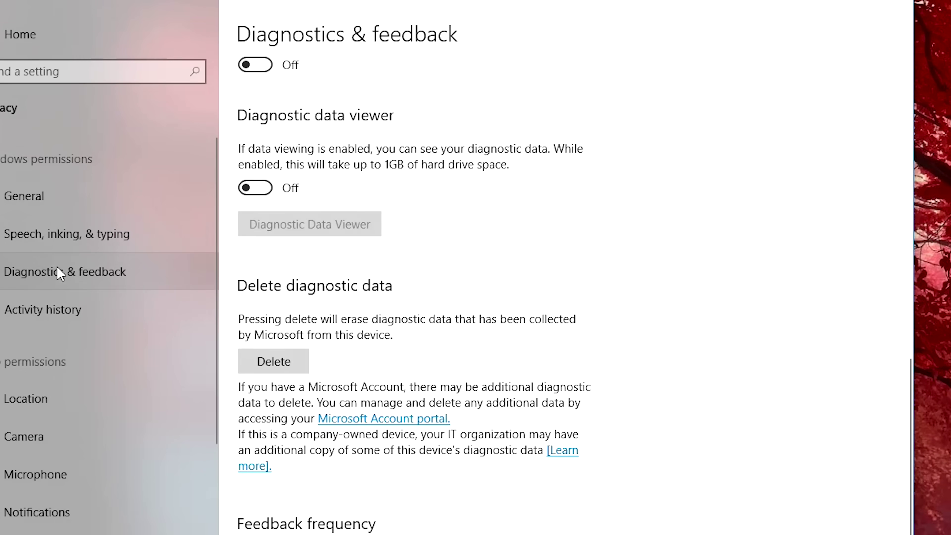
{"action": "left_click", "coordinate": [283, 370]}
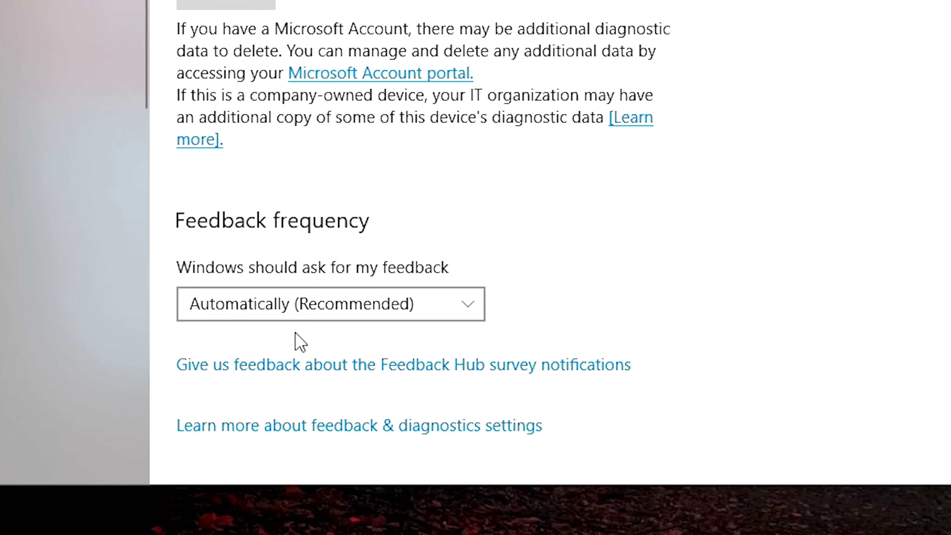
{"action": "left_click", "coordinate": [294, 314]}
{"action": "left_click", "coordinate": [227, 448]}
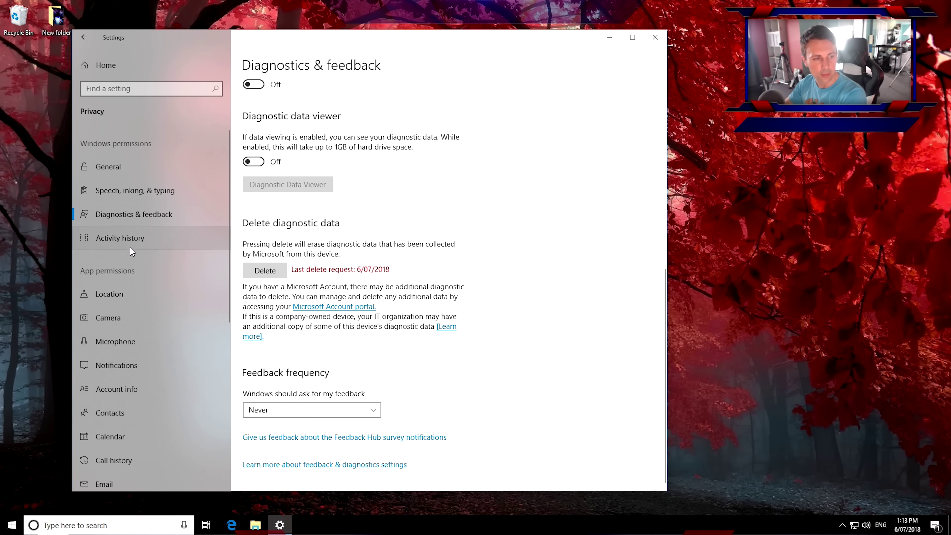
Step: Clear all activity history, confirming with Ok, then move to the Location privacy page
{"action": "left_click", "coordinate": [130, 236]}
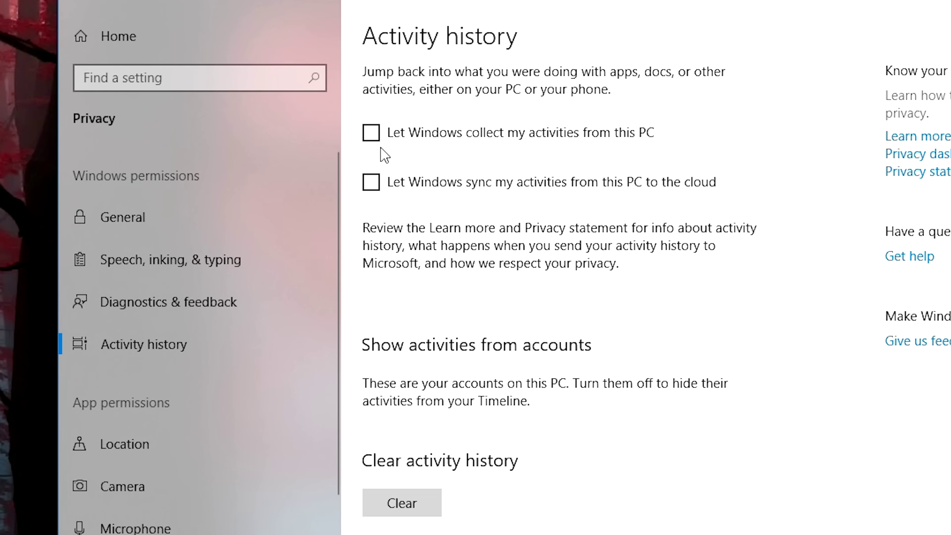
{"action": "left_click", "coordinate": [417, 490]}
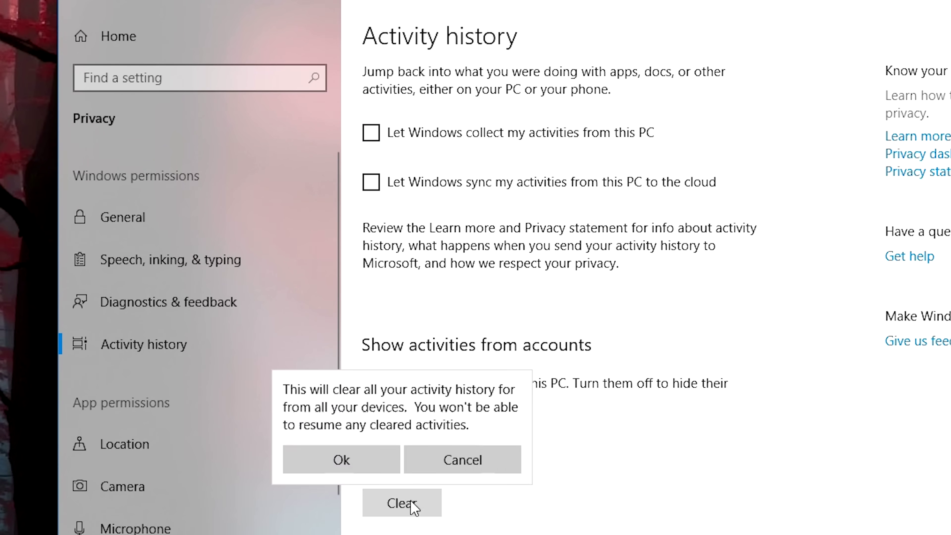
{"action": "left_click", "coordinate": [360, 467]}
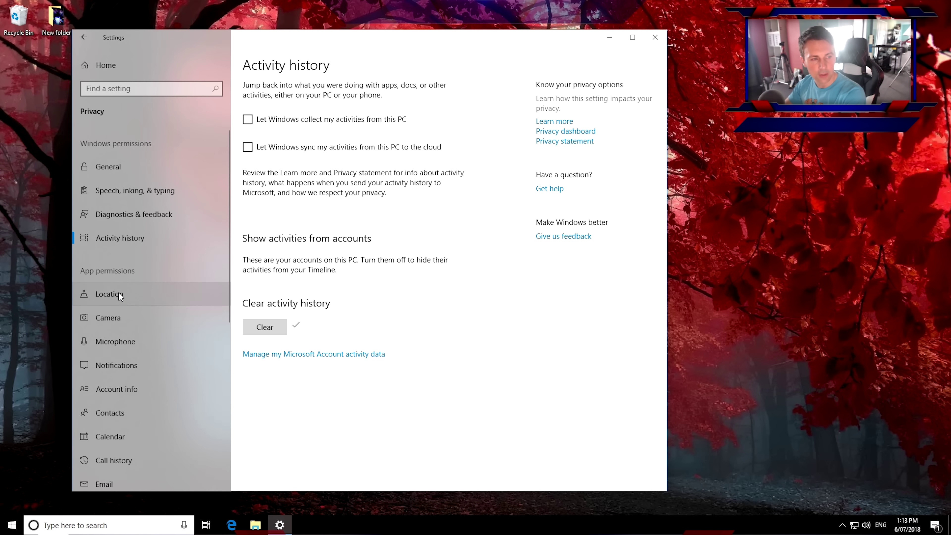
{"action": "left_click", "coordinate": [109, 294]}
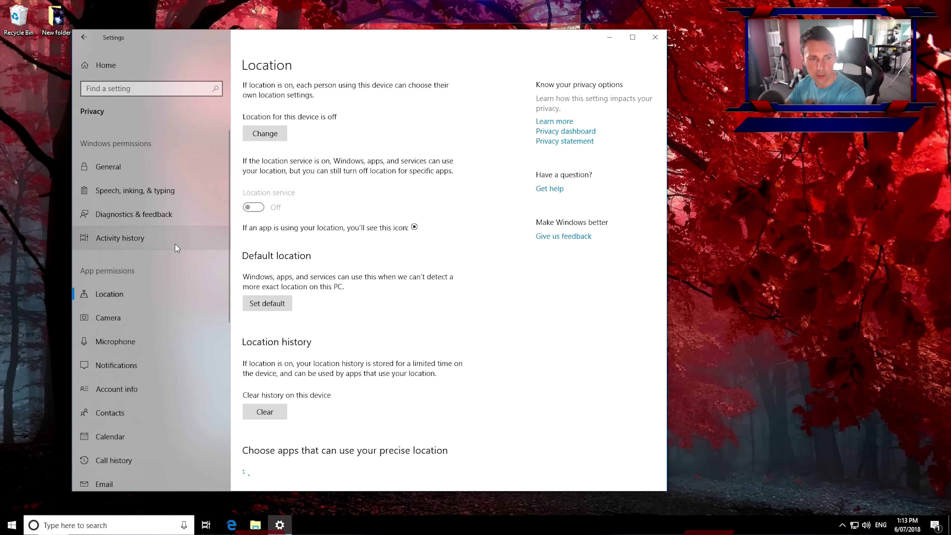
{"action": "scroll", "coordinate": [371, 300], "scroll_direction": "down", "scroll_amount": 10}
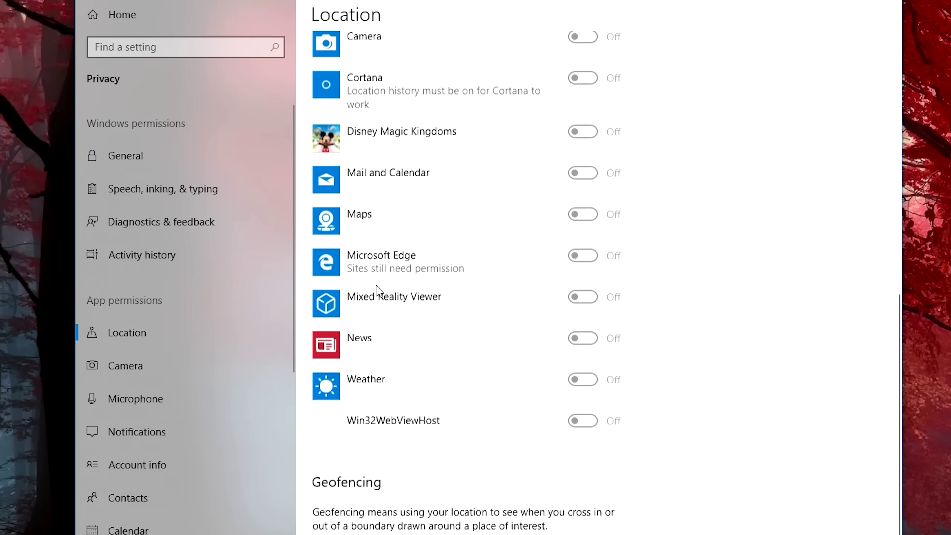
{"action": "scroll", "coordinate": [382, 282], "scroll_direction": "up", "scroll_amount": 12}
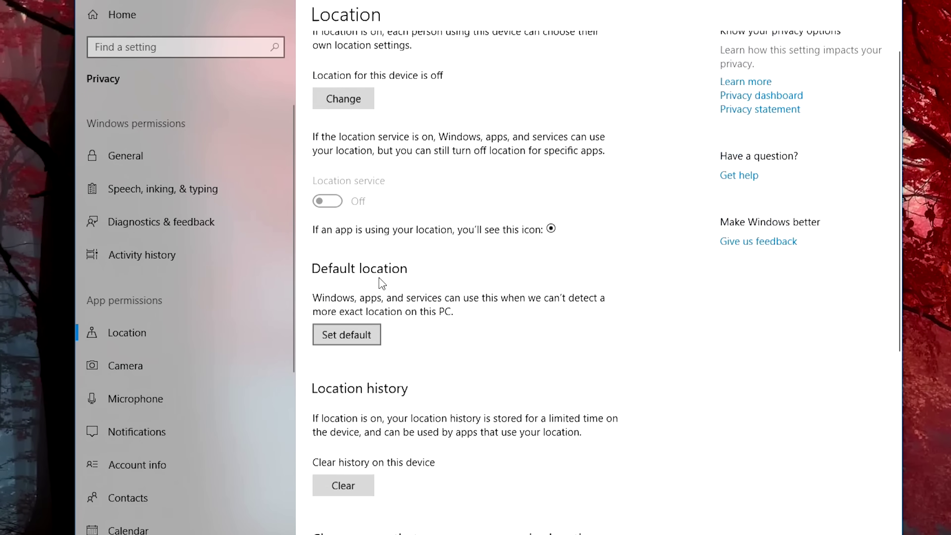
Step: In Camera privacy, block Feedback Hub and Microsoft Edge, allow Skype, then go to Microphone
{"action": "left_click", "coordinate": [138, 365]}
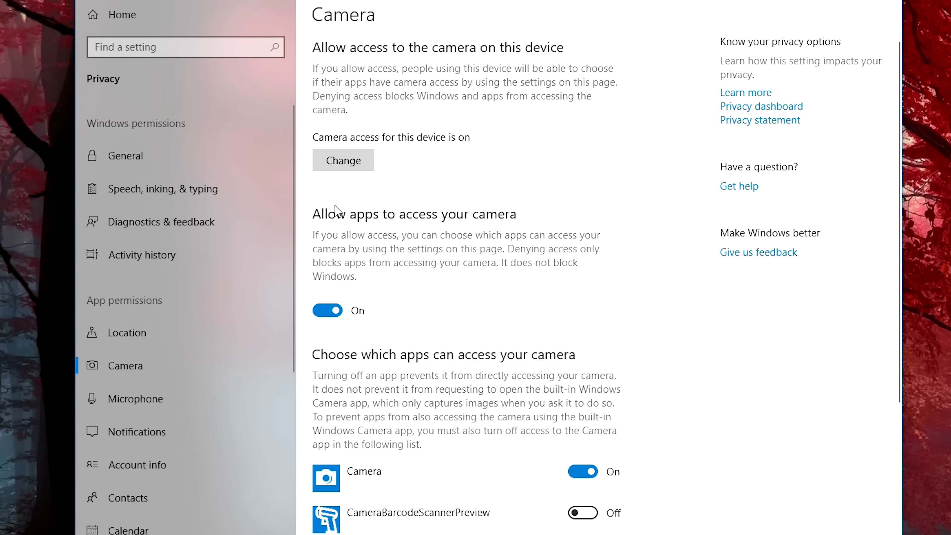
{"action": "left_click", "coordinate": [331, 310]}
{"action": "left_click", "coordinate": [357, 305]}
{"action": "scroll", "coordinate": [393, 289], "scroll_direction": "down", "scroll_amount": 2}
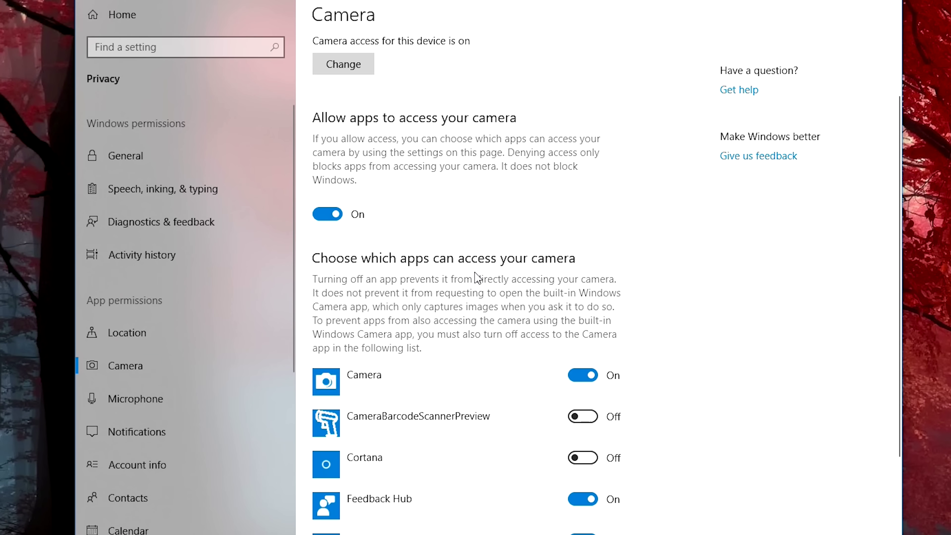
{"action": "scroll", "coordinate": [619, 306], "scroll_direction": "down", "scroll_amount": 2}
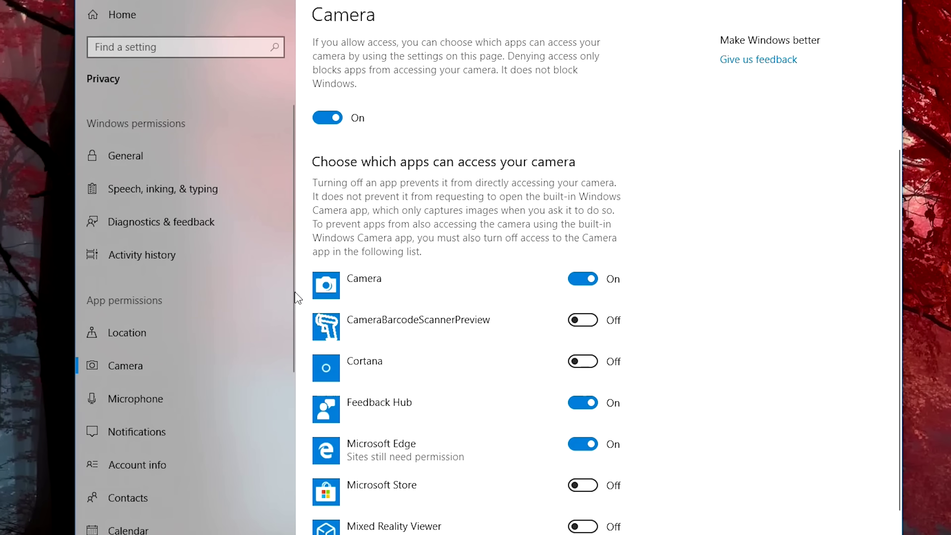
{"action": "scroll", "coordinate": [584, 311], "scroll_direction": "down", "scroll_amount": 2}
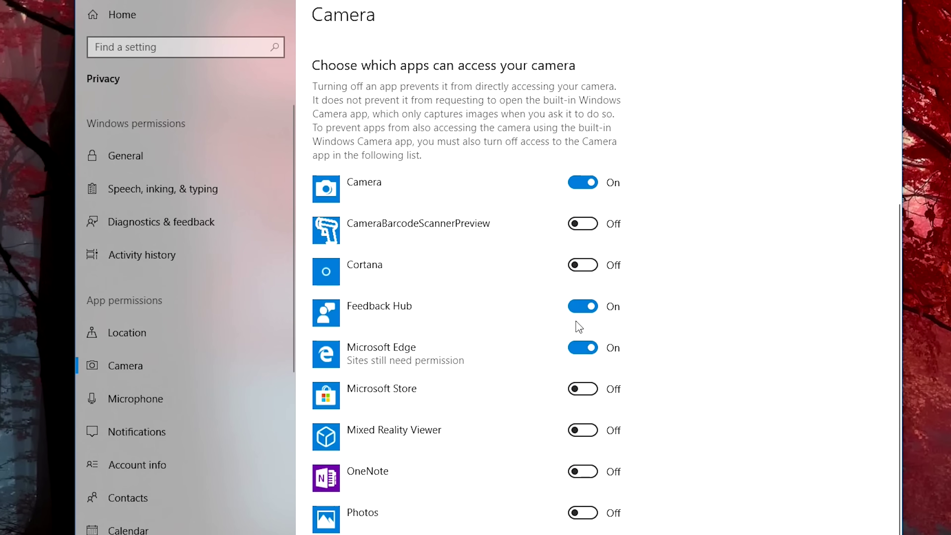
{"action": "left_click", "coordinate": [577, 313]}
{"action": "left_click", "coordinate": [576, 351]}
{"action": "scroll", "coordinate": [580, 353], "scroll_direction": "down", "scroll_amount": 1}
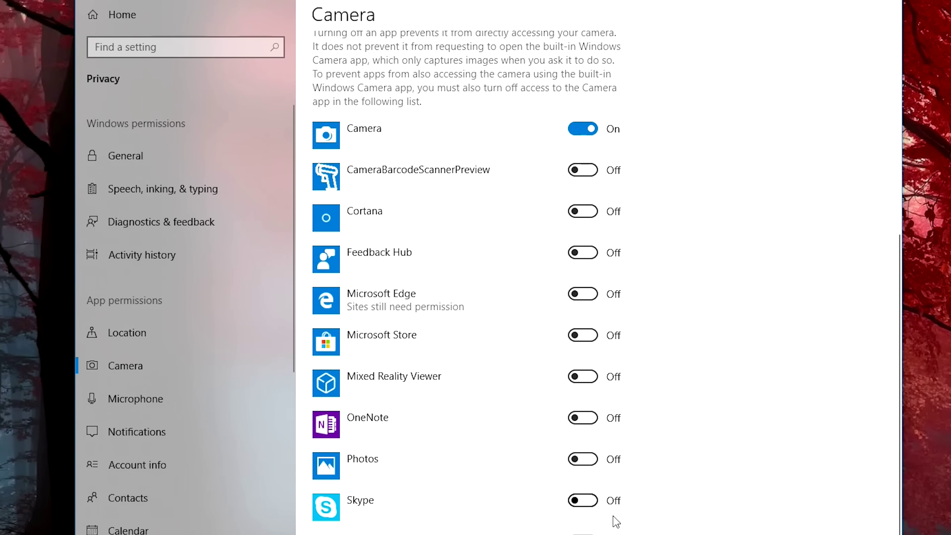
{"action": "left_click", "coordinate": [584, 505]}
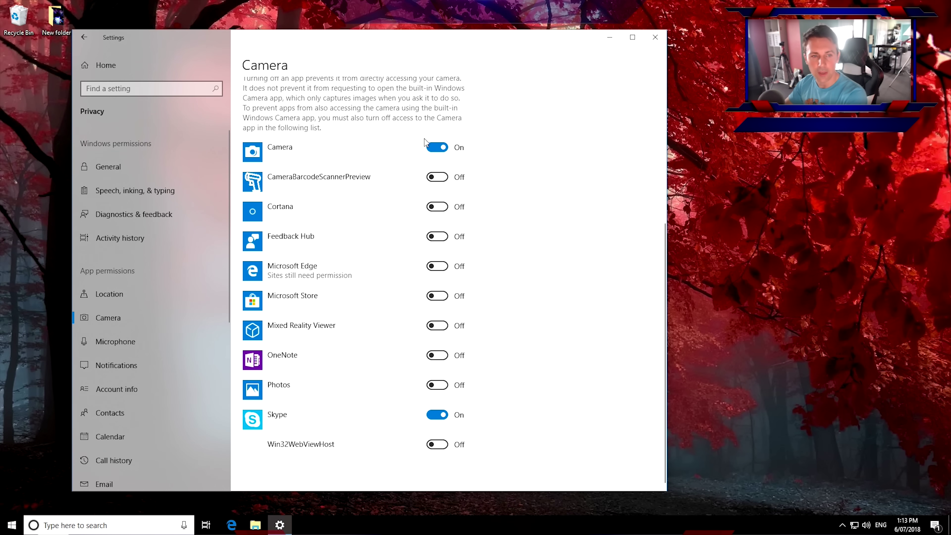
{"action": "scroll", "coordinate": [427, 157], "scroll_direction": "up", "scroll_amount": 5}
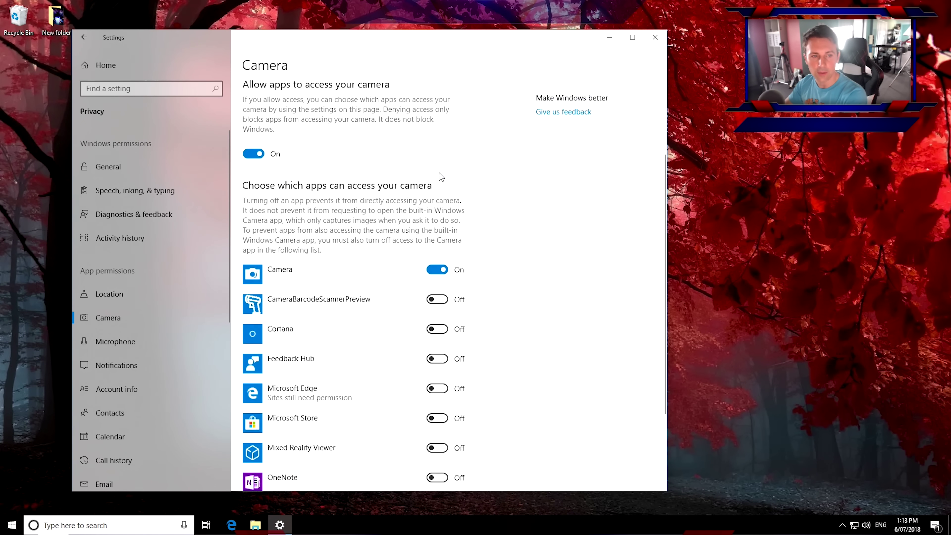
{"action": "left_click", "coordinate": [125, 342]}
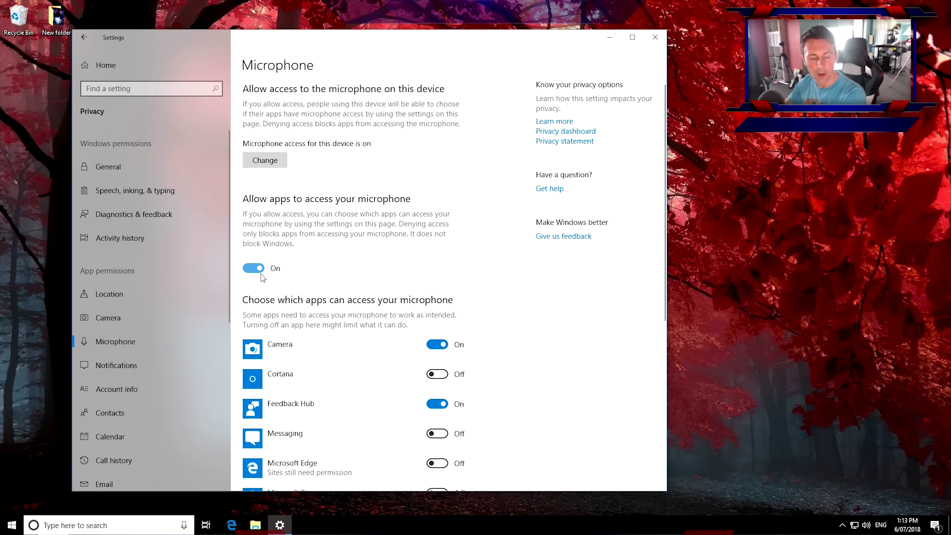
Step: Review the Microphone app permissions list and move on to the Notifications privacy settings
{"action": "scroll", "coordinate": [451, 294], "scroll_direction": "down", "scroll_amount": 2}
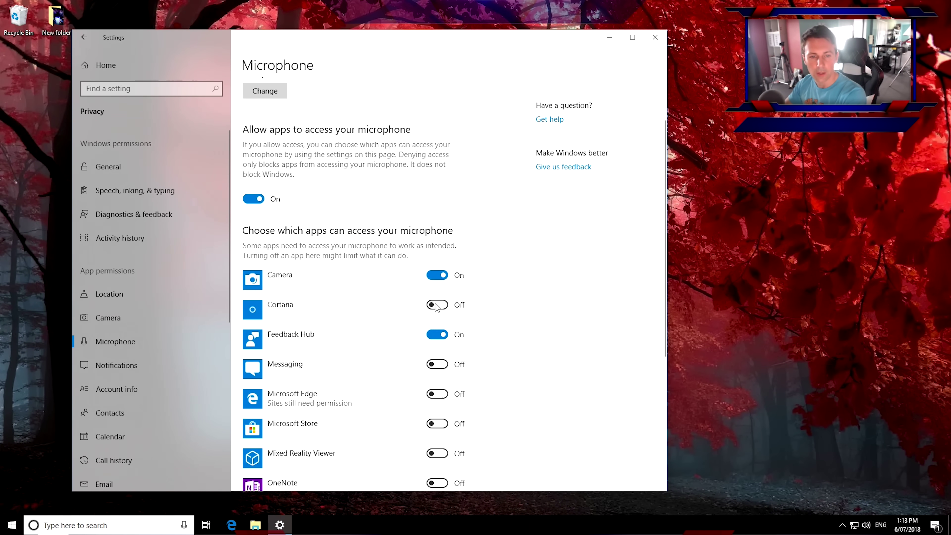
{"action": "scroll", "coordinate": [437, 333], "scroll_direction": "down", "scroll_amount": 4}
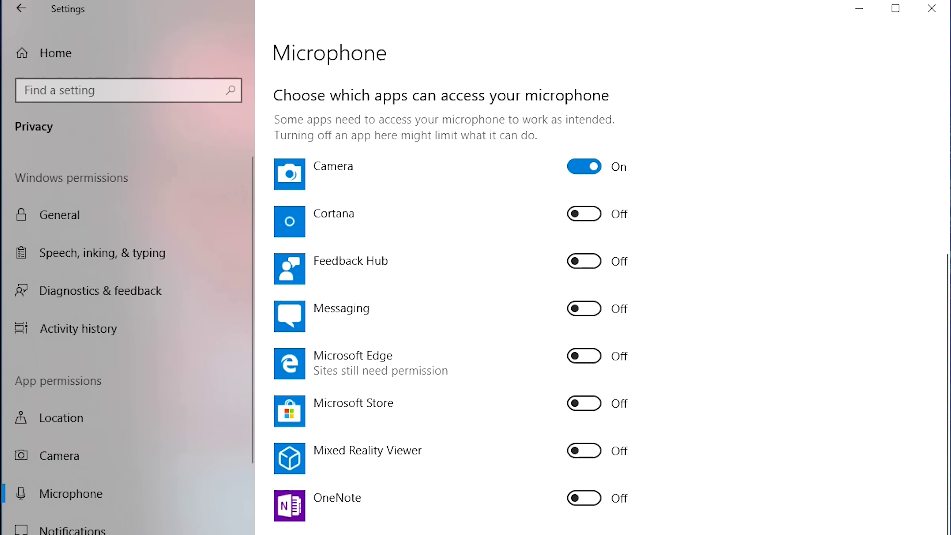
{"action": "scroll", "coordinate": [578, 197], "scroll_direction": "down", "scroll_amount": 5}
{"action": "scroll", "coordinate": [571, 474], "scroll_direction": "up", "scroll_amount": 13}
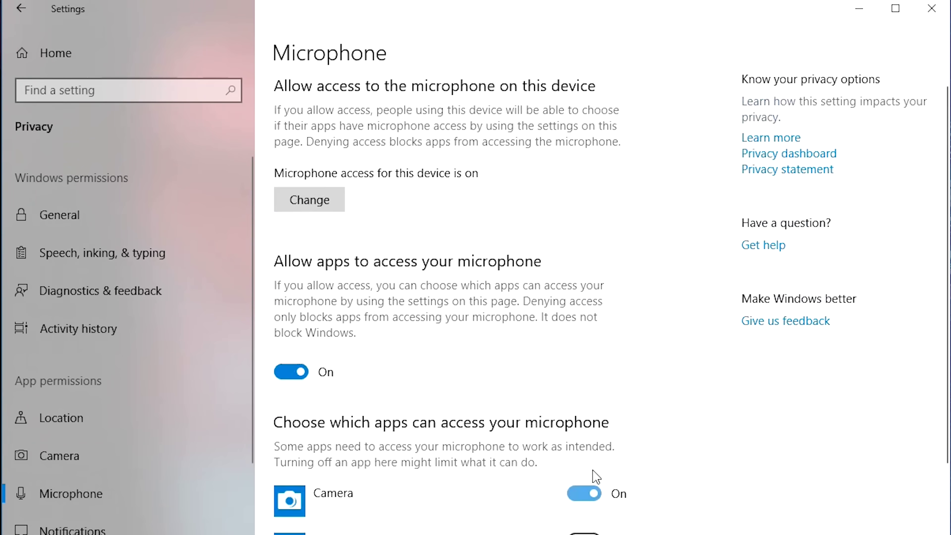
{"action": "left_click", "coordinate": [89, 528]}
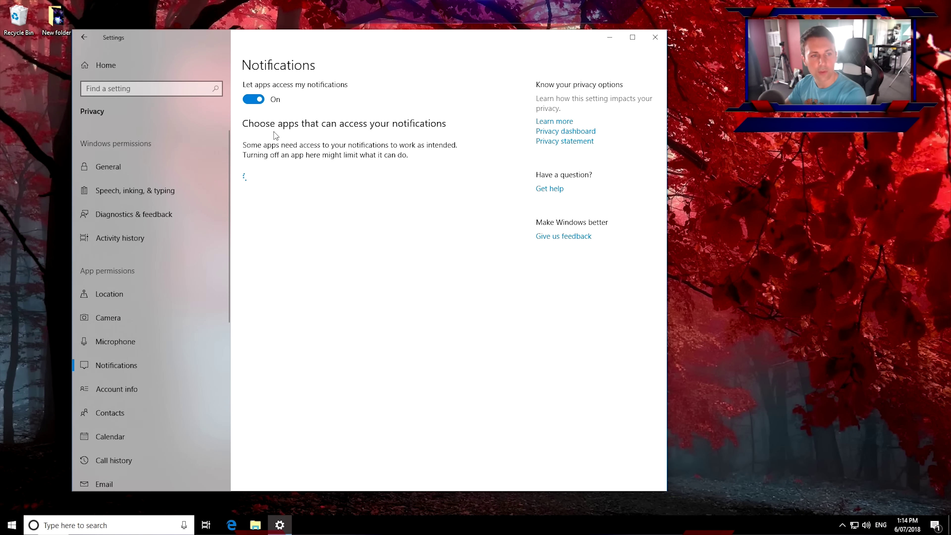
Step: Turn off app access to account info, contacts, calendar and call history
{"action": "left_click", "coordinate": [108, 390]}
{"action": "left_click", "coordinate": [260, 282]}
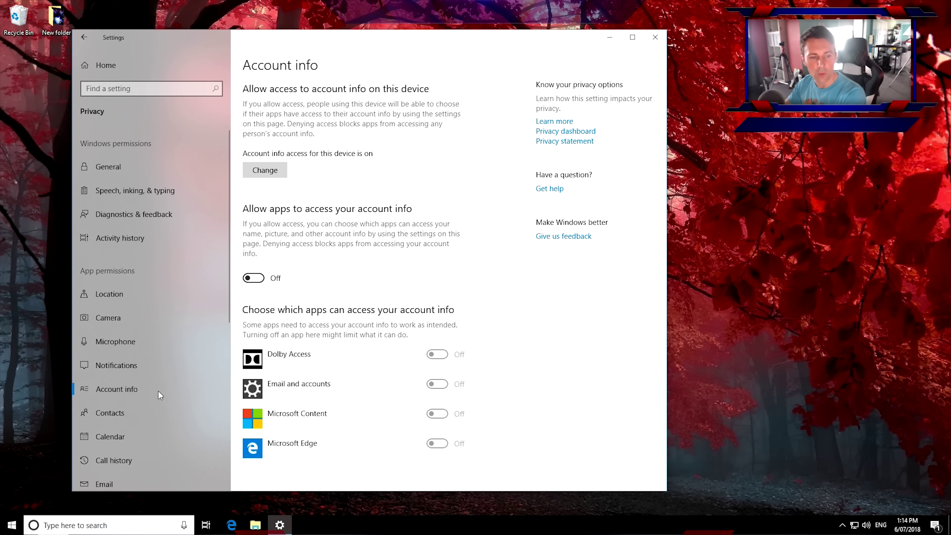
{"action": "left_click", "coordinate": [118, 416]}
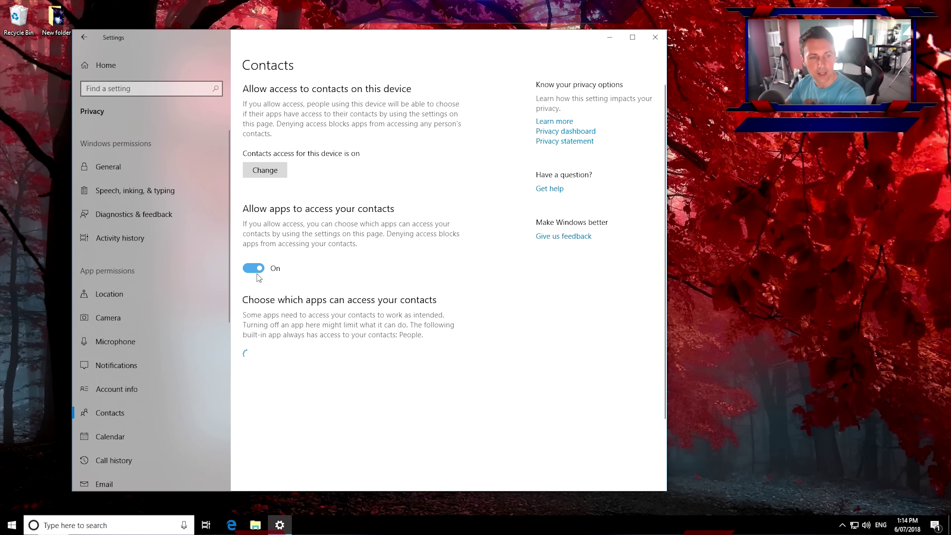
{"action": "left_click", "coordinate": [258, 274]}
{"action": "left_click", "coordinate": [116, 440]}
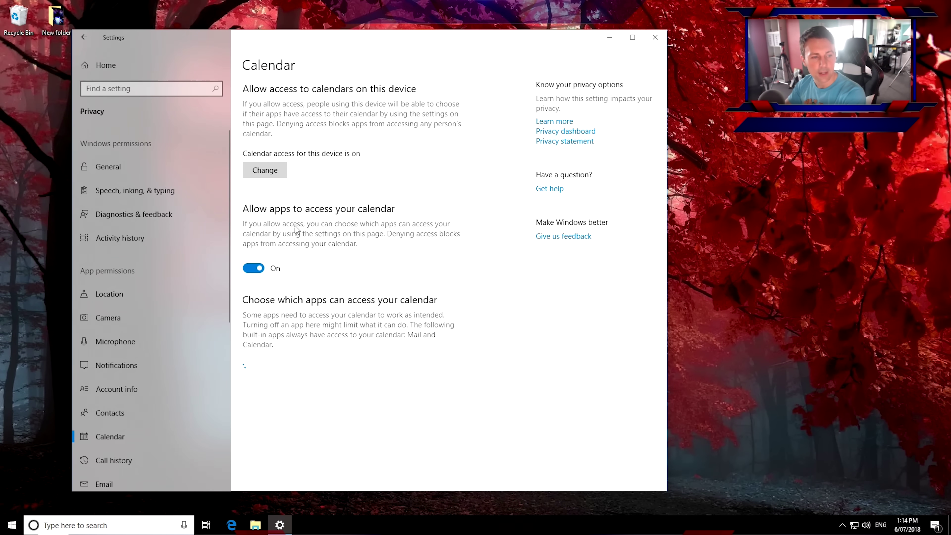
{"action": "left_click", "coordinate": [255, 268]}
{"action": "scroll", "coordinate": [163, 437], "scroll_direction": "down", "scroll_amount": 6}
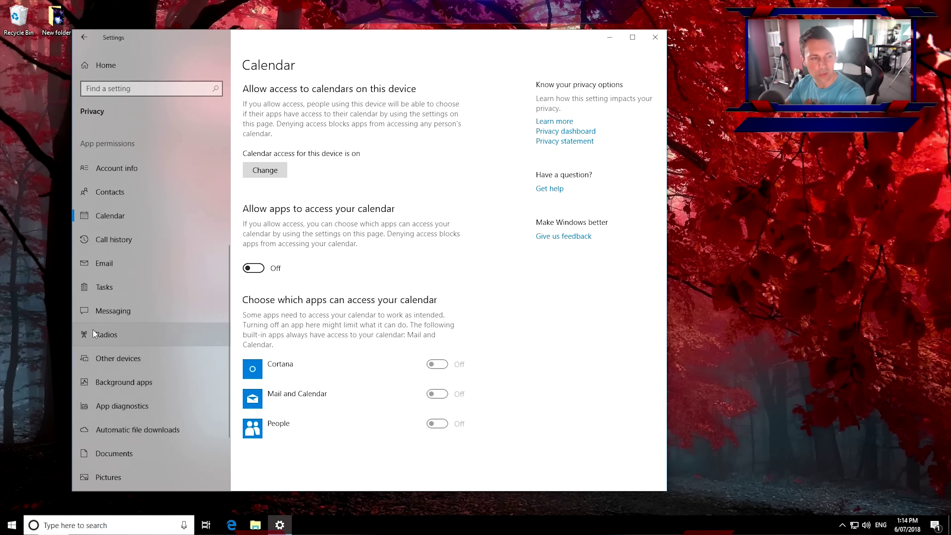
{"action": "scroll", "coordinate": [101, 336], "scroll_direction": "up", "scroll_amount": 5}
{"action": "left_click", "coordinate": [114, 349]}
{"action": "left_click", "coordinate": [255, 273]}
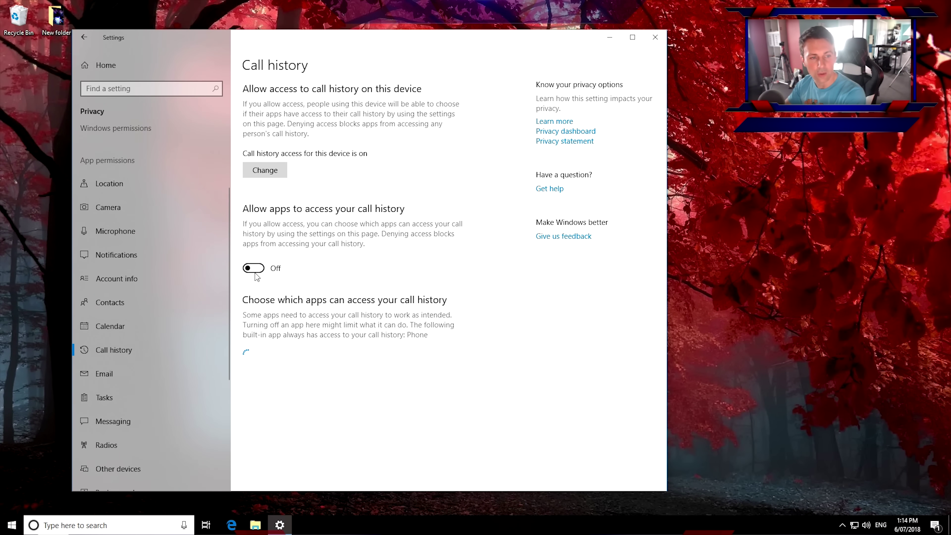
Step: Switch off app access to tasks, radio control and unpaired-device syncing, passing Email and Messaging
{"action": "left_click", "coordinate": [111, 375]}
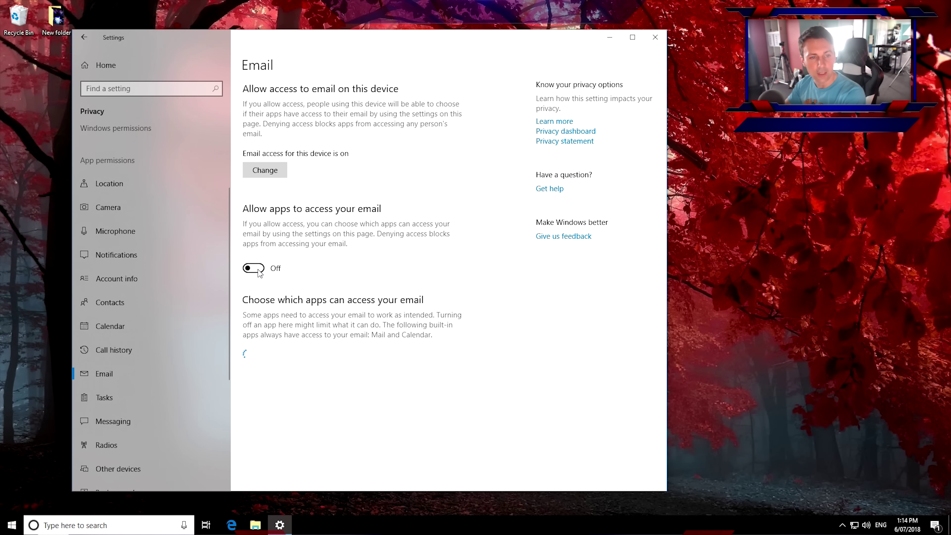
{"action": "left_click", "coordinate": [107, 397]}
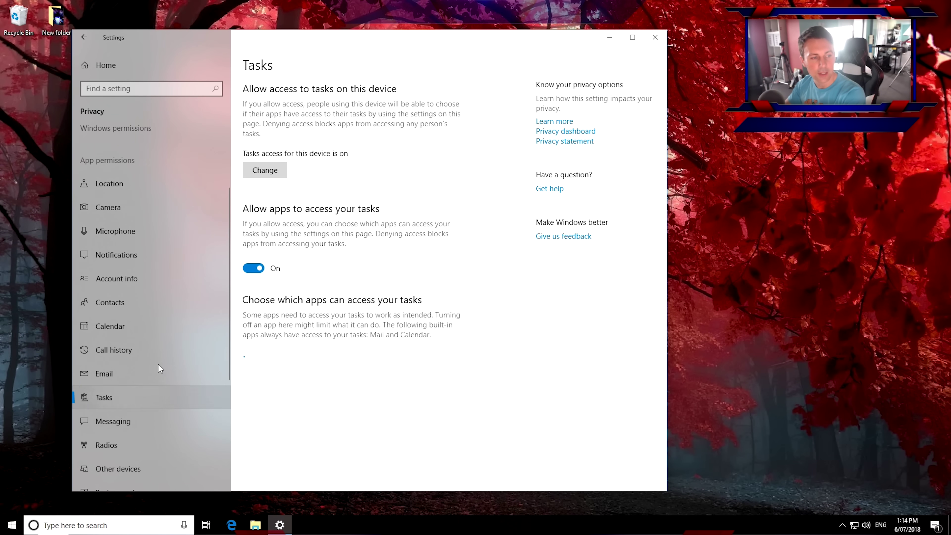
{"action": "left_click", "coordinate": [254, 269]}
{"action": "left_click", "coordinate": [114, 421]}
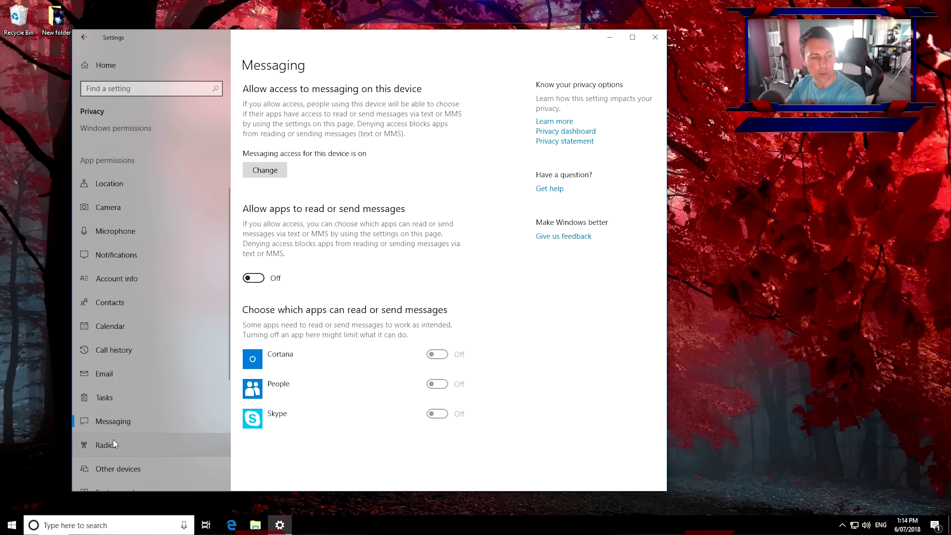
{"action": "left_click", "coordinate": [123, 455]}
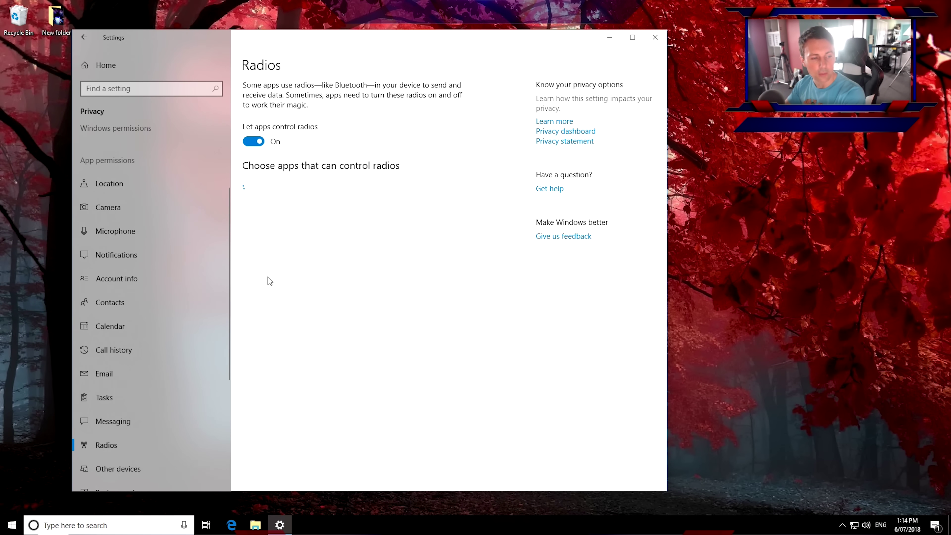
{"action": "left_click", "coordinate": [253, 141]}
{"action": "left_click", "coordinate": [123, 469]}
{"action": "scroll", "coordinate": [146, 397], "scroll_direction": "down", "scroll_amount": 3}
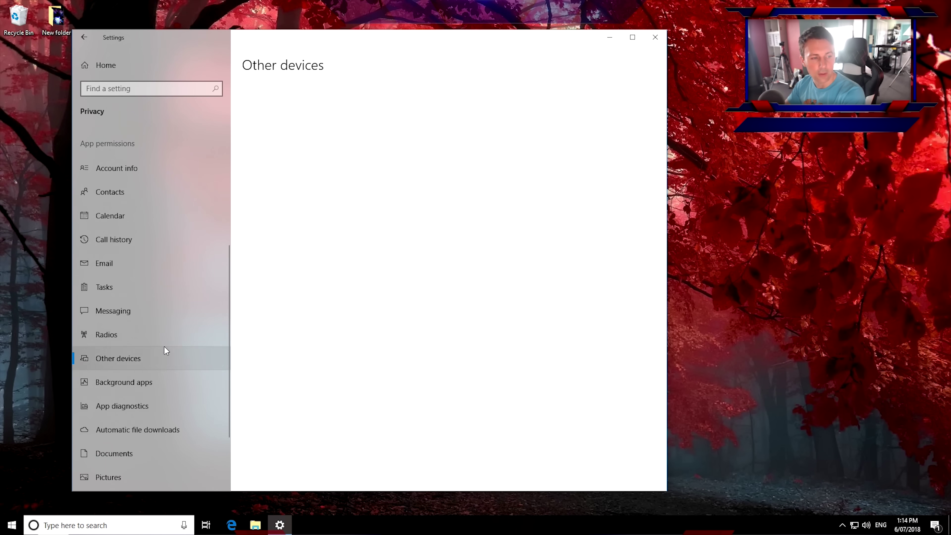
{"action": "left_click", "coordinate": [251, 138]}
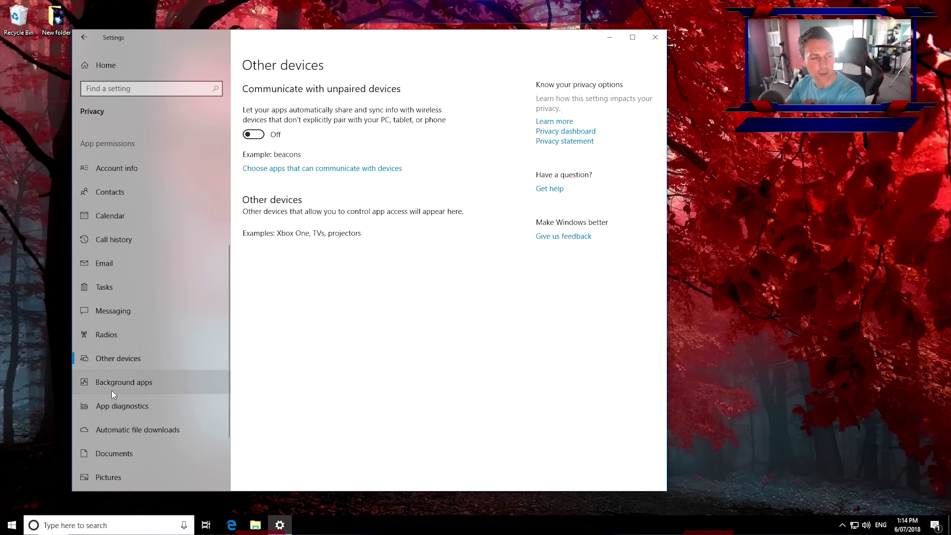
{"action": "left_click", "coordinate": [124, 382]}
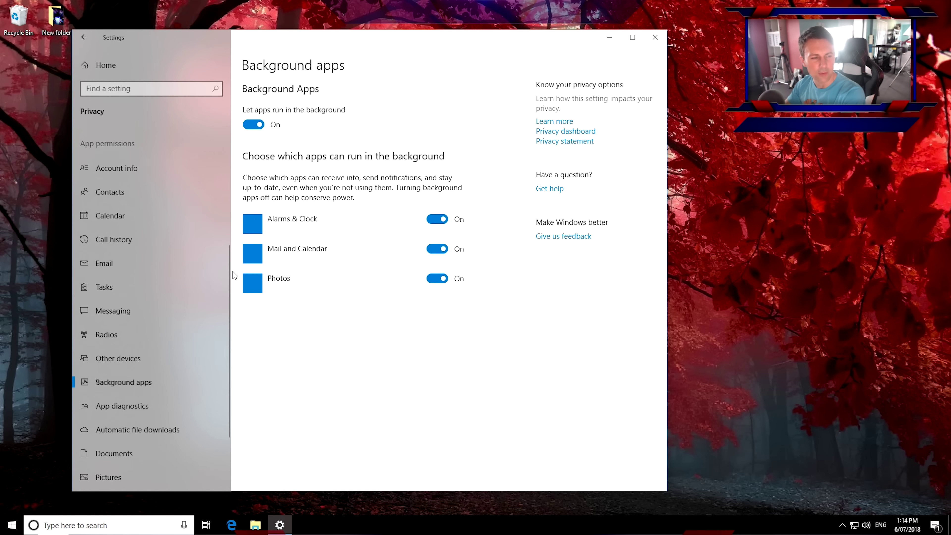
Step: Stop apps running in the background and block their access to diagnostic information
{"action": "left_click", "coordinate": [260, 127]}
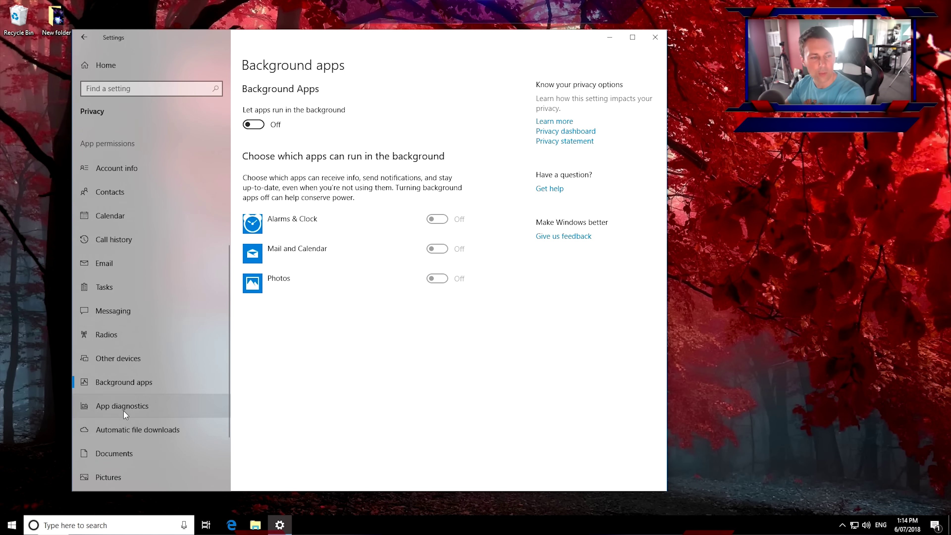
{"action": "left_click", "coordinate": [112, 403]}
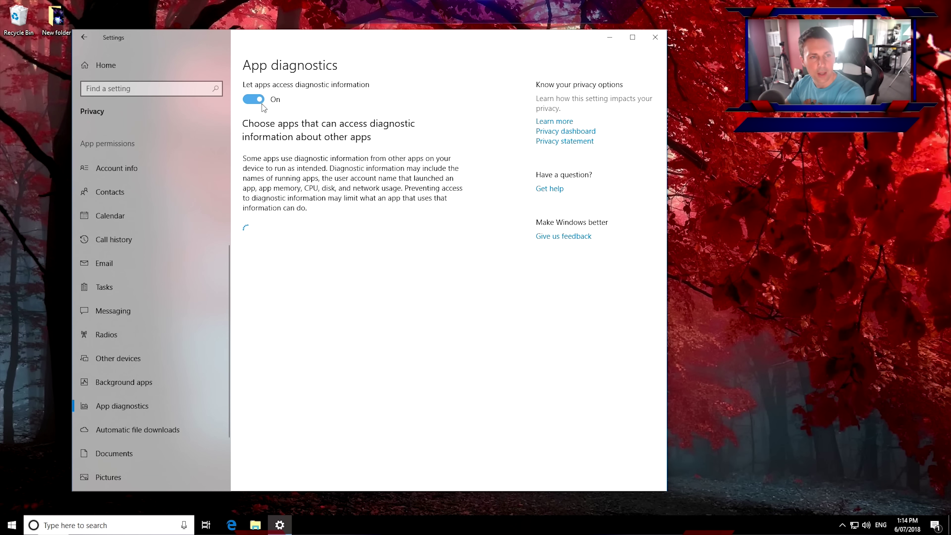
{"action": "left_click", "coordinate": [254, 99]}
{"action": "left_click", "coordinate": [150, 430]}
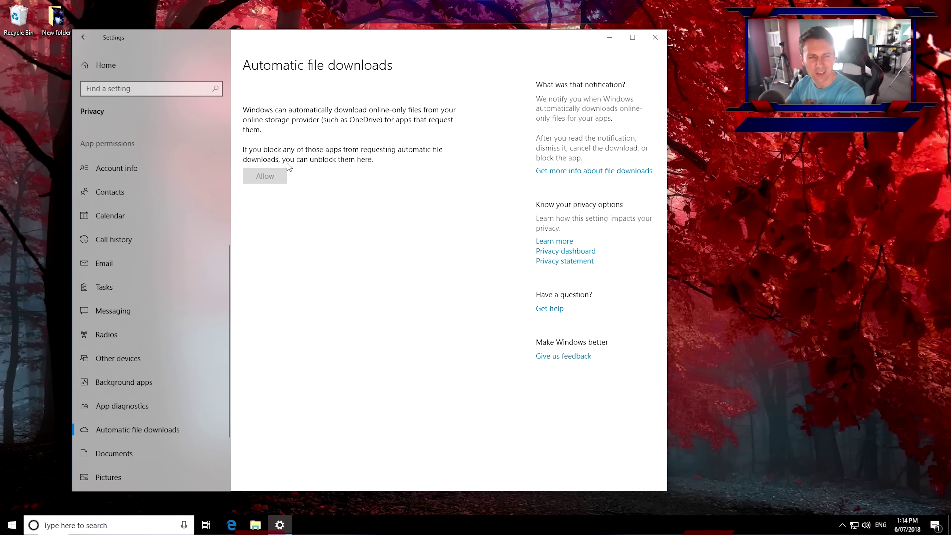
{"action": "scroll", "coordinate": [113, 438], "scroll_direction": "down", "scroll_amount": 3}
Step: Turn off app access to documents, pictures, videos and the file system
{"action": "left_click", "coordinate": [113, 399]}
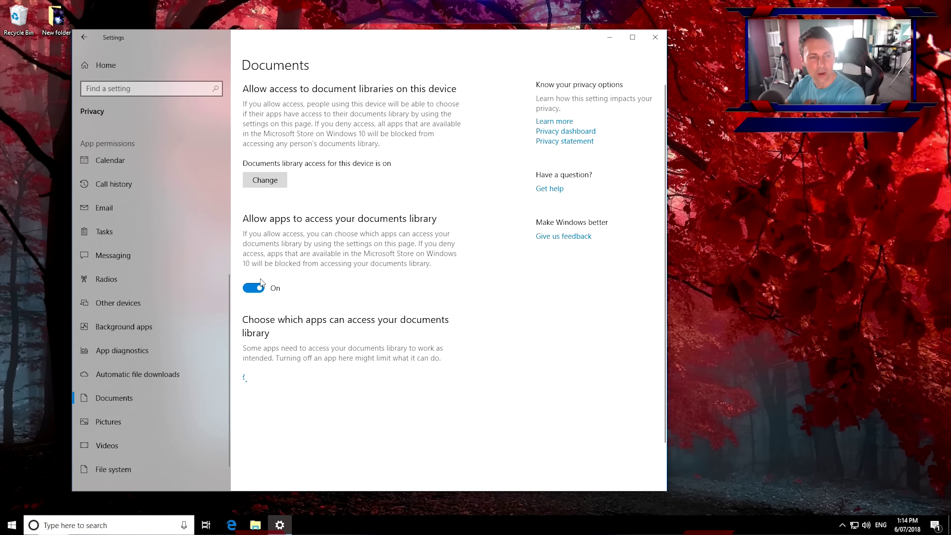
{"action": "scroll", "coordinate": [276, 300], "scroll_direction": "down", "scroll_amount": 2}
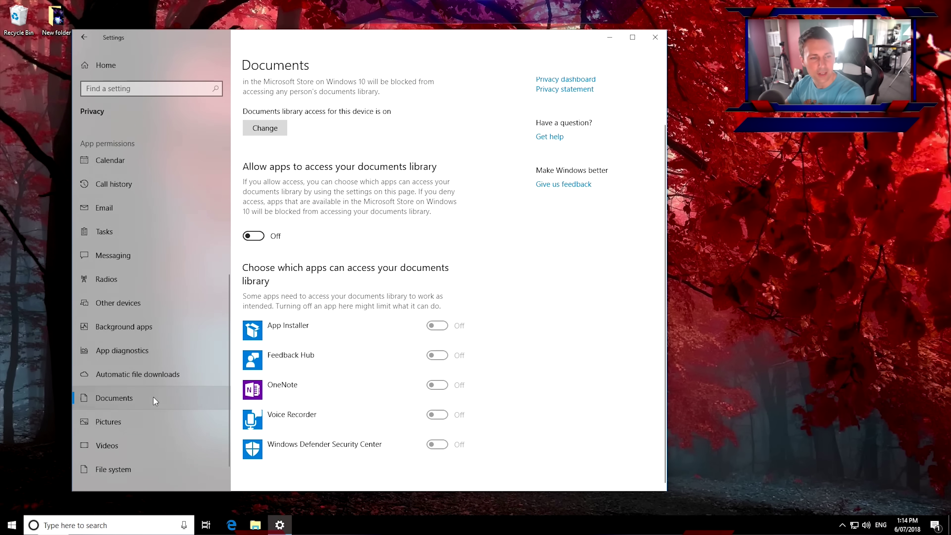
{"action": "left_click", "coordinate": [113, 423]}
{"action": "left_click", "coordinate": [256, 289]}
{"action": "scroll", "coordinate": [256, 289], "scroll_direction": "down", "scroll_amount": 3}
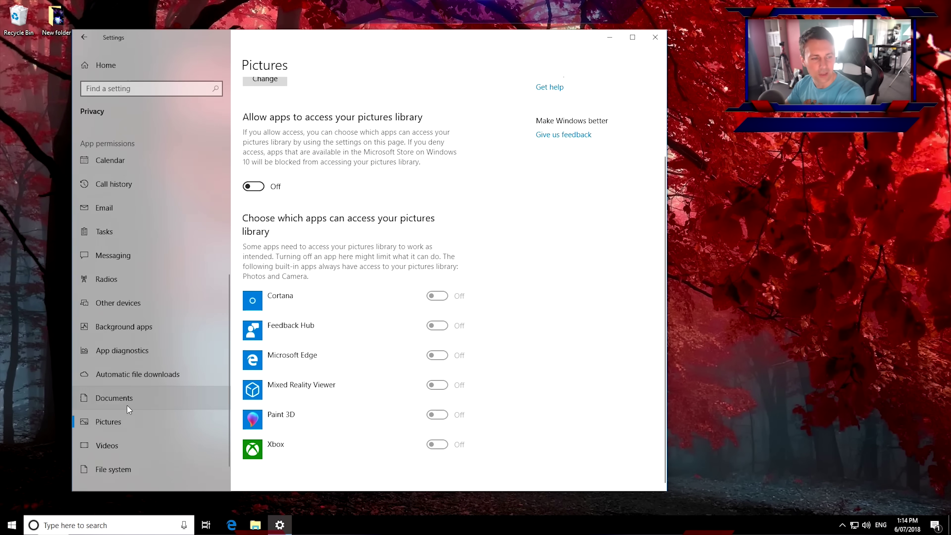
{"action": "left_click", "coordinate": [107, 444]}
{"action": "scroll", "coordinate": [243, 326], "scroll_direction": "down", "scroll_amount": 1}
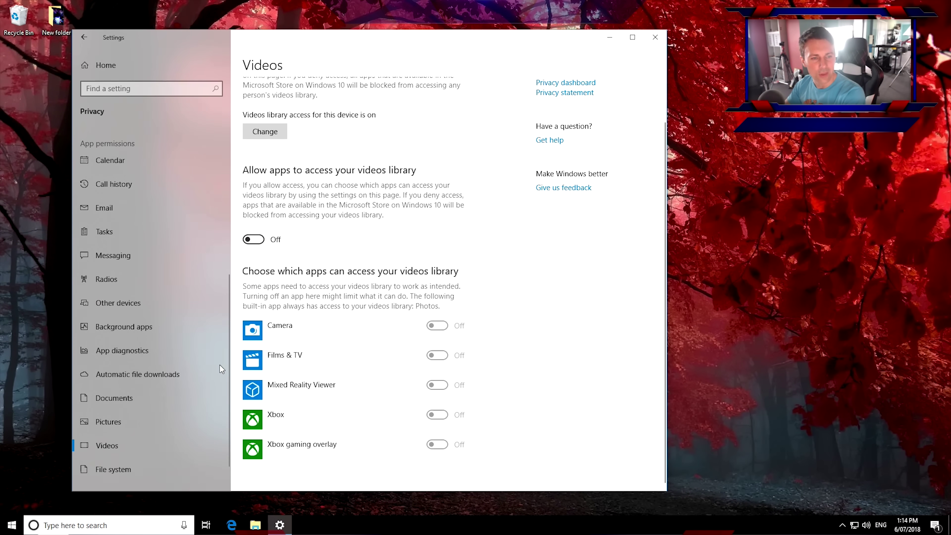
{"action": "left_click", "coordinate": [123, 460]}
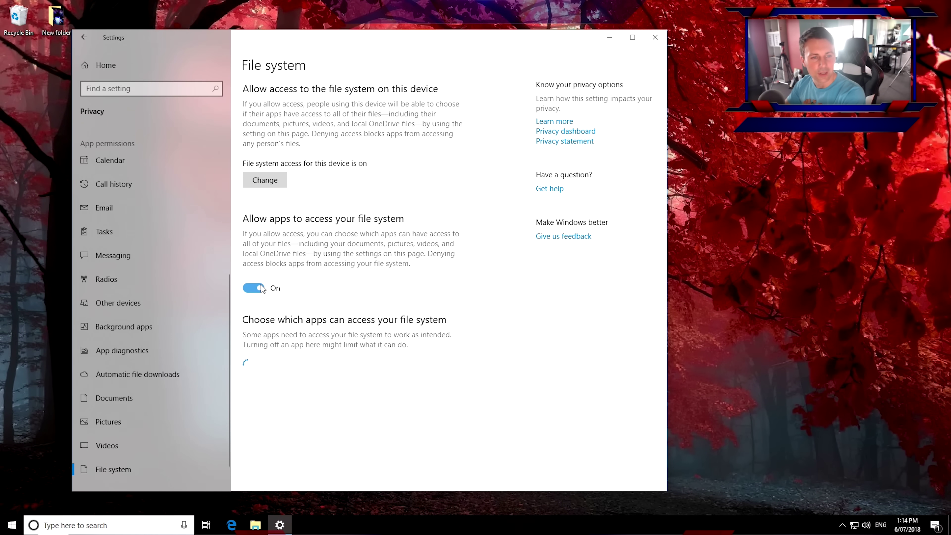
{"action": "left_click", "coordinate": [255, 288]}
Step: Return to the main Windows Settings home page
{"action": "scroll", "coordinate": [124, 422], "scroll_direction": "down", "scroll_amount": 1}
{"action": "scroll", "coordinate": [186, 307], "scroll_direction": "up", "scroll_amount": 8}
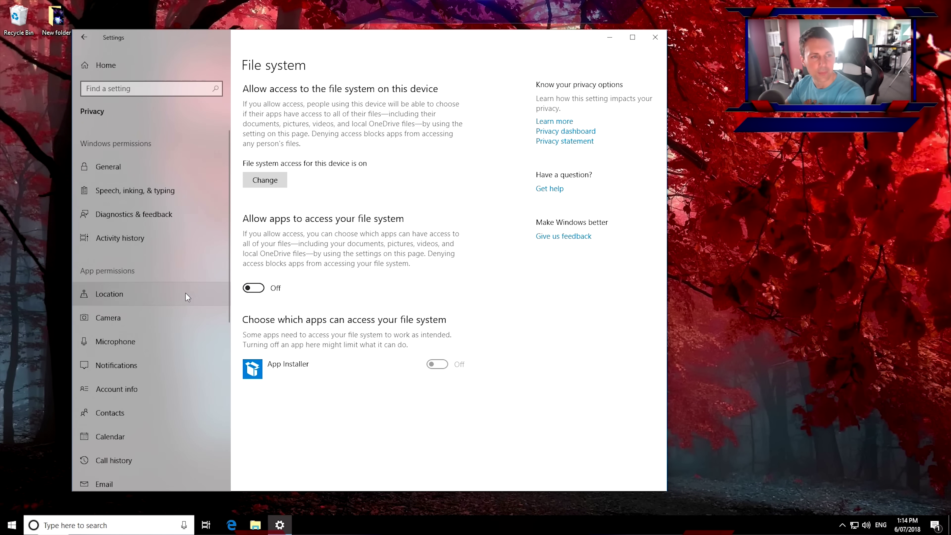
{"action": "scroll", "coordinate": [139, 320], "scroll_direction": "down", "scroll_amount": 8}
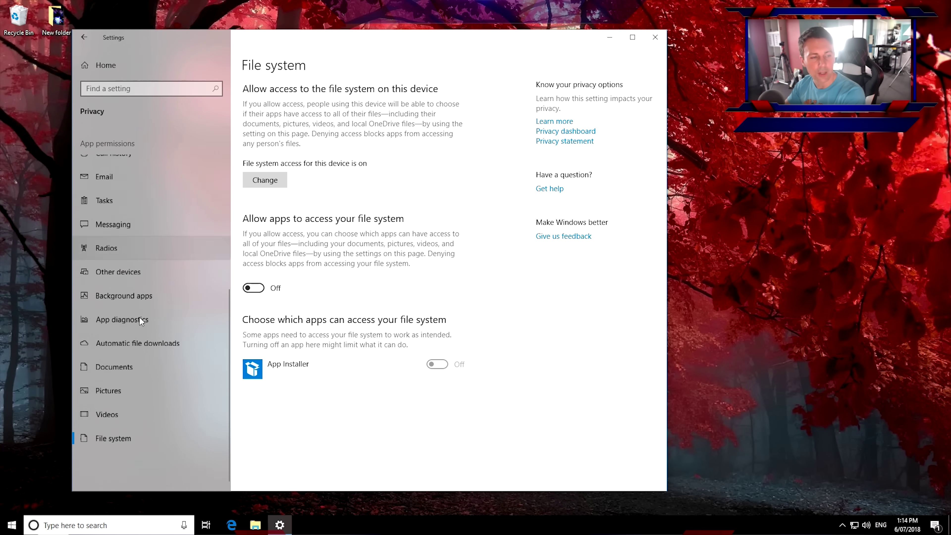
{"action": "scroll", "coordinate": [137, 337], "scroll_direction": "up", "scroll_amount": 8}
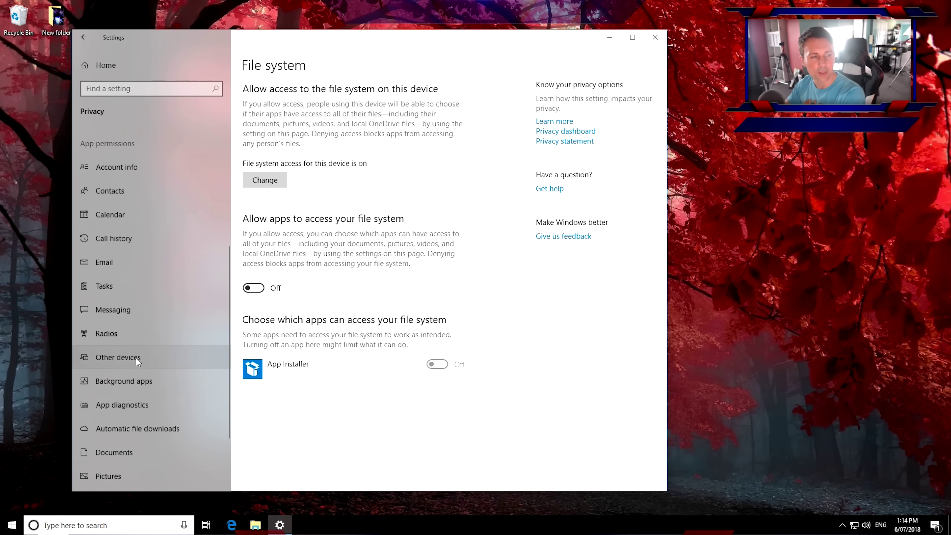
{"action": "left_click", "coordinate": [103, 66]}
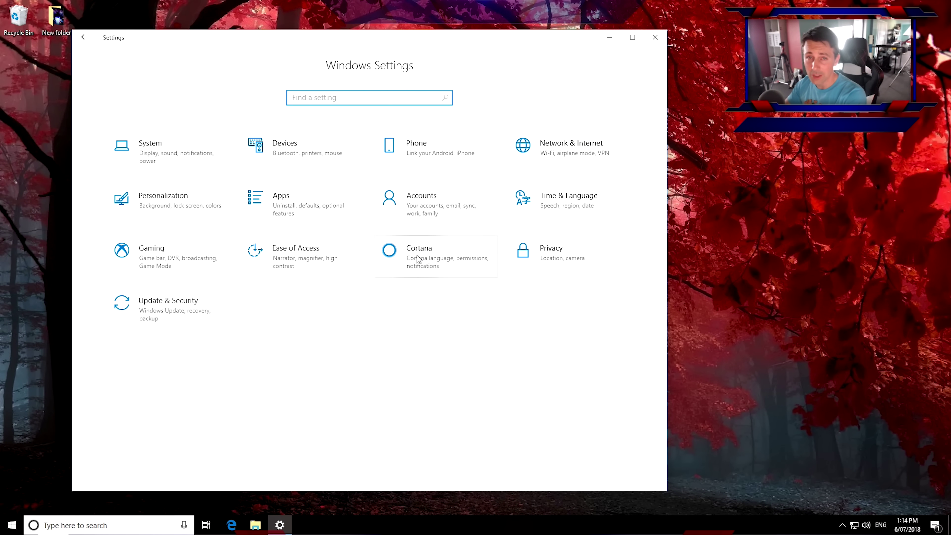
Step: In Cortana settings, stop Cortana from working when the device is locked
{"action": "left_click", "coordinate": [446, 261]}
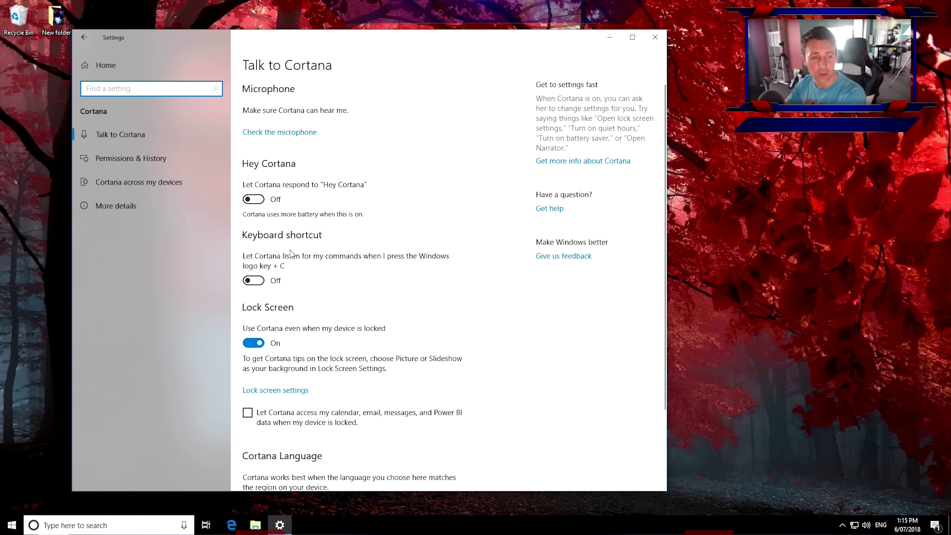
{"action": "scroll", "coordinate": [346, 397], "scroll_direction": "down", "scroll_amount": 4}
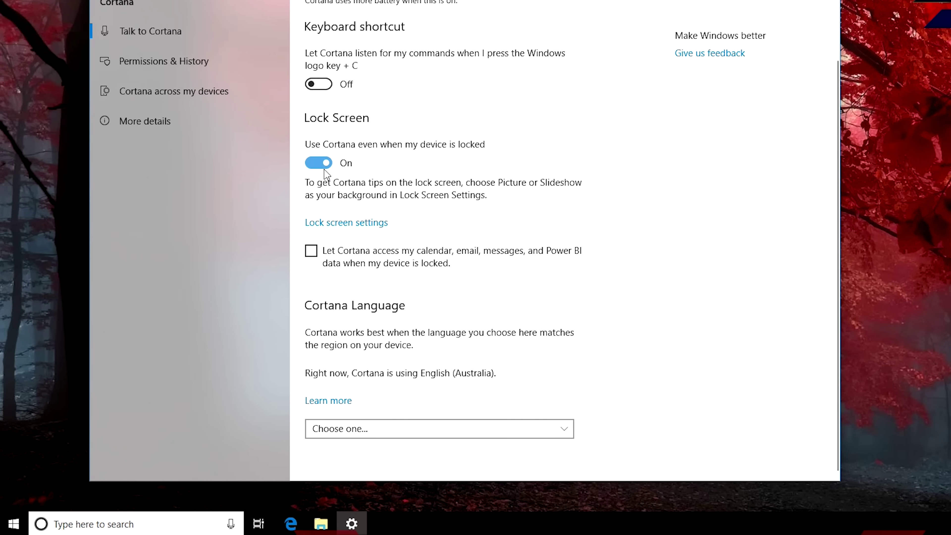
{"action": "left_click", "coordinate": [324, 167]}
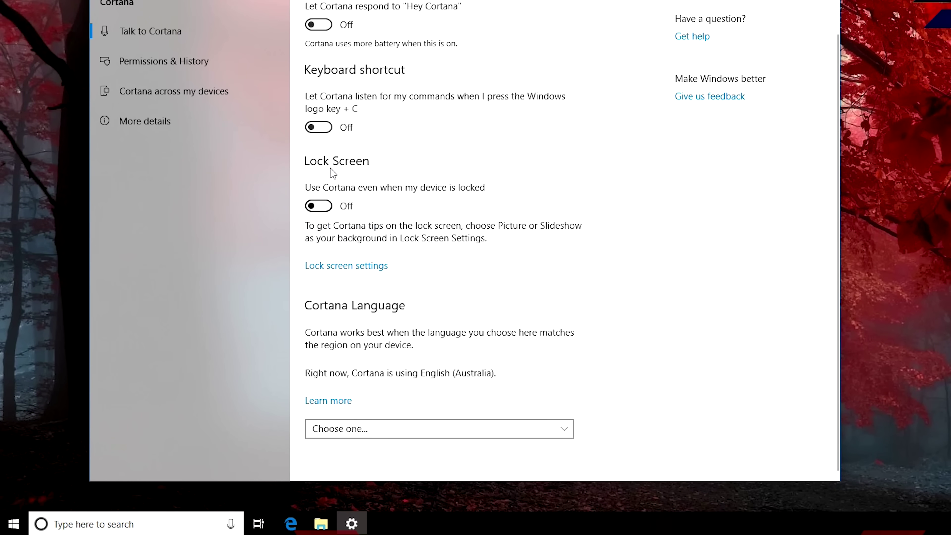
Step: Turn off Windows Cloud Search and device history, then view Cortana's More details page
{"action": "left_click", "coordinate": [174, 66]}
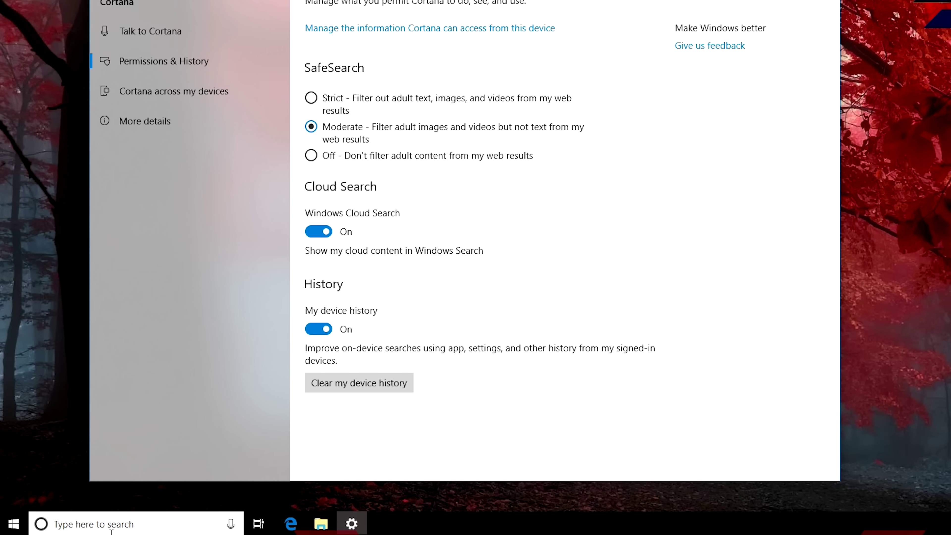
{"action": "left_click", "coordinate": [135, 525]}
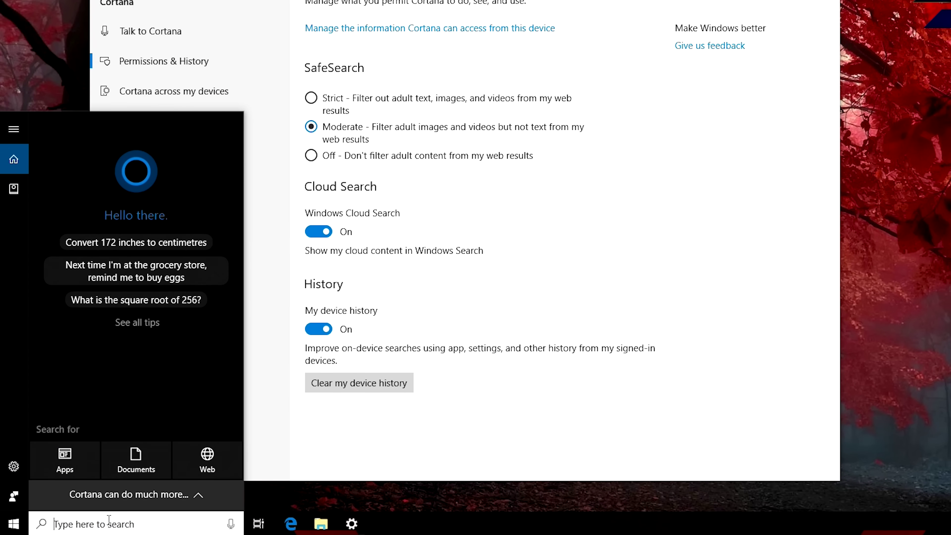
{"action": "left_click", "coordinate": [405, 244]}
{"action": "left_click", "coordinate": [318, 231]}
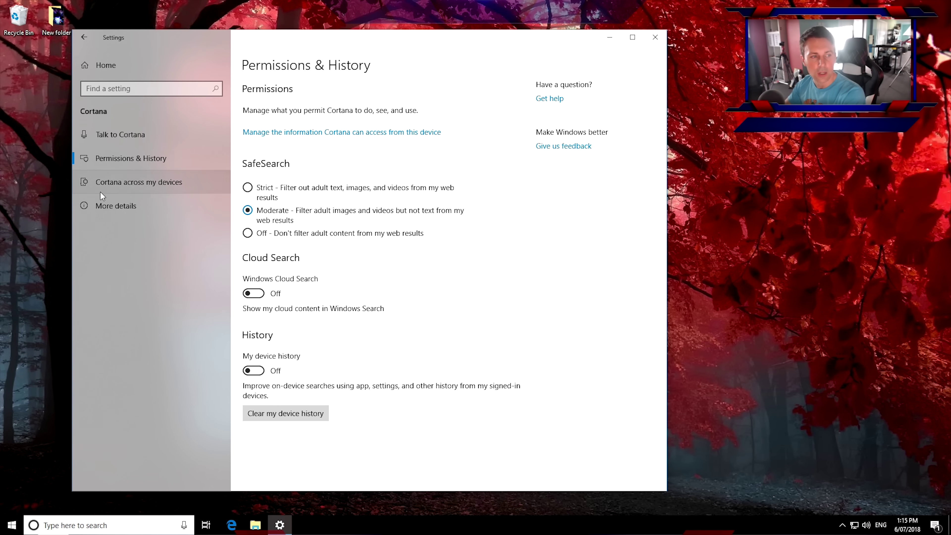
{"action": "left_click", "coordinate": [114, 182]}
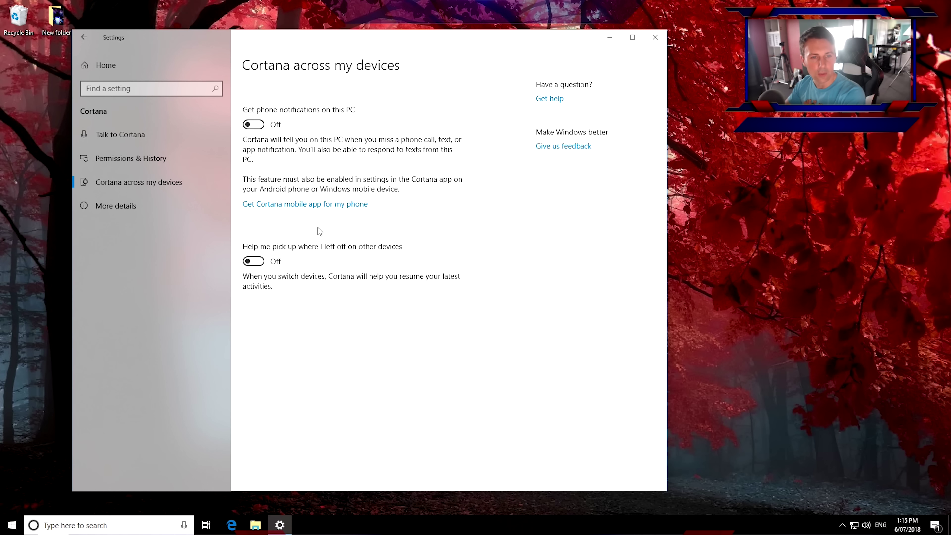
{"action": "left_click", "coordinate": [116, 204]}
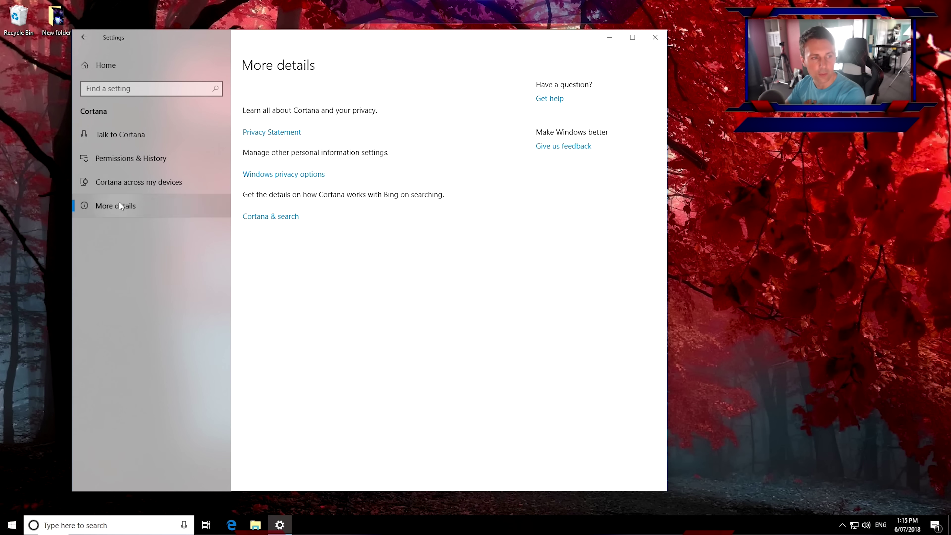
Step: Toggle Show transparency in Windows until it stays Off, then return to Settings home
{"action": "left_click", "coordinate": [110, 67]}
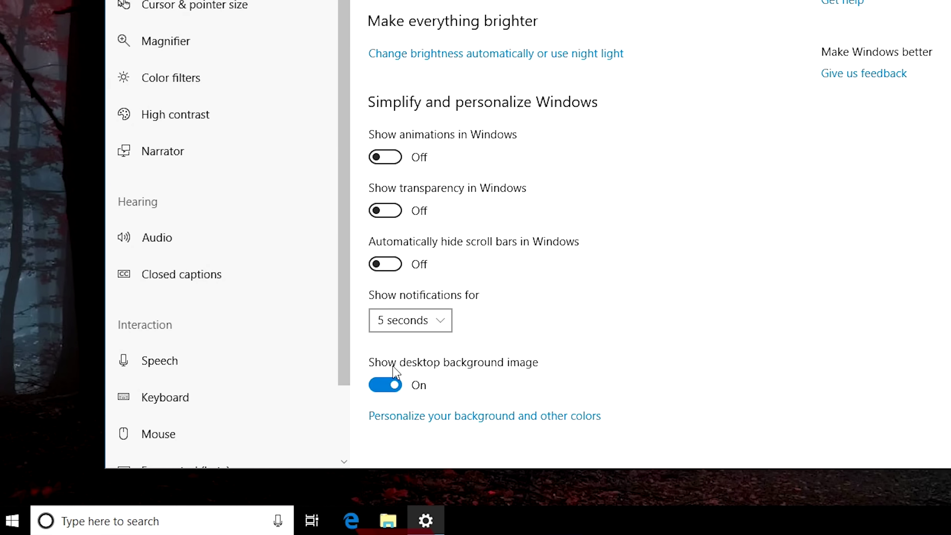
{"action": "left_click", "coordinate": [397, 212]}
{"action": "left_click", "coordinate": [396, 213]}
{"action": "left_click", "coordinate": [393, 213]}
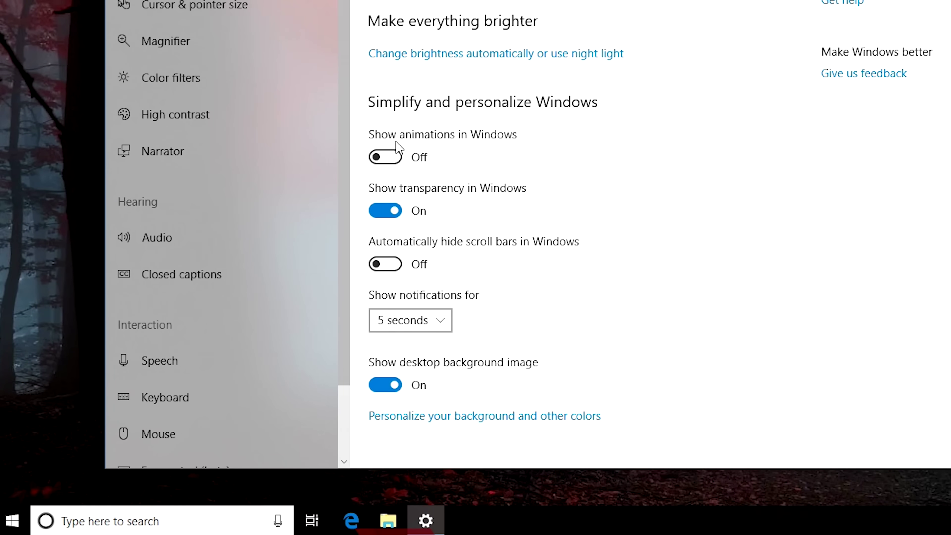
{"action": "left_click", "coordinate": [382, 209]}
{"action": "left_click", "coordinate": [389, 213]}
{"action": "left_click", "coordinate": [386, 208]}
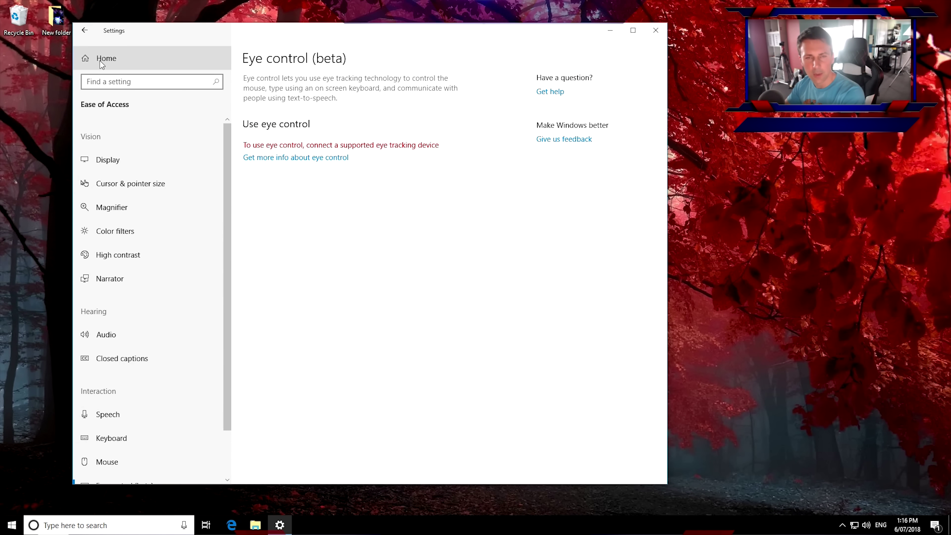
{"action": "left_click", "coordinate": [101, 59]}
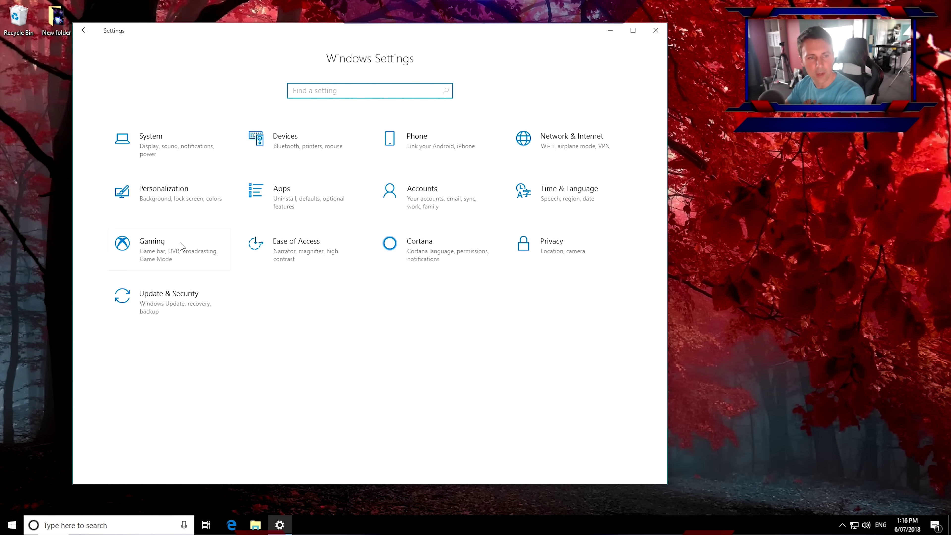
Step: Turn off Game bar recording and the controller button that opens Game bar
{"action": "left_click", "coordinate": [162, 254]}
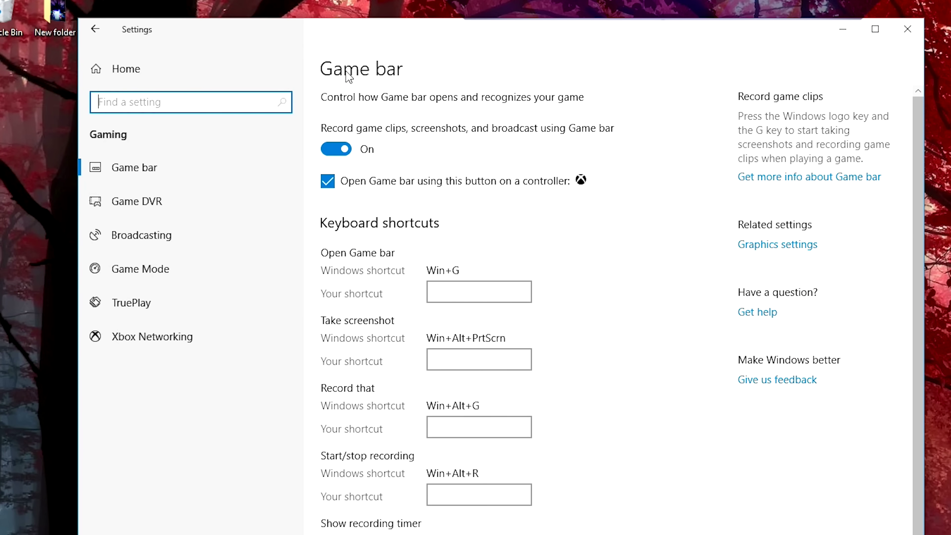
{"action": "left_click", "coordinate": [357, 144]}
{"action": "left_click", "coordinate": [329, 183]}
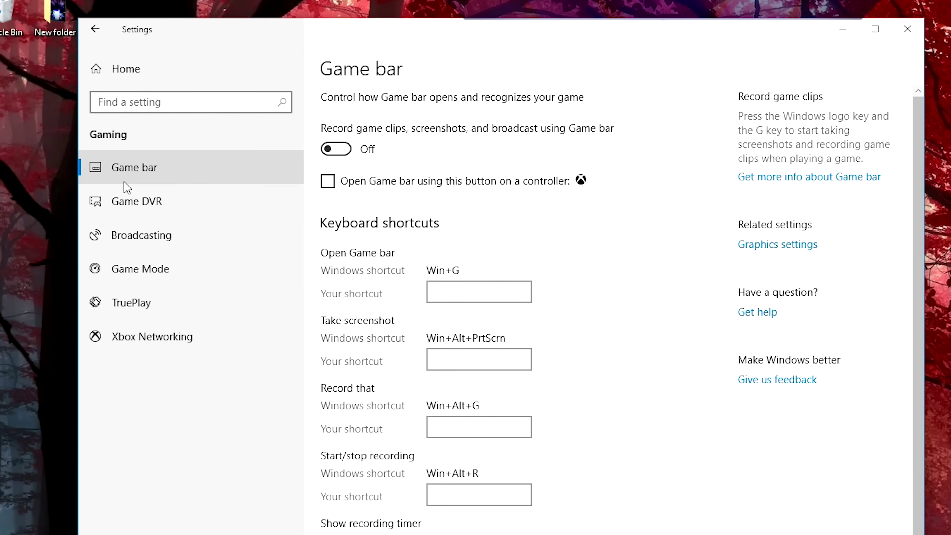
Step: Turn off Game DVR audio recording and cursor capture in recordings and broadcasts
{"action": "left_click", "coordinate": [113, 201]}
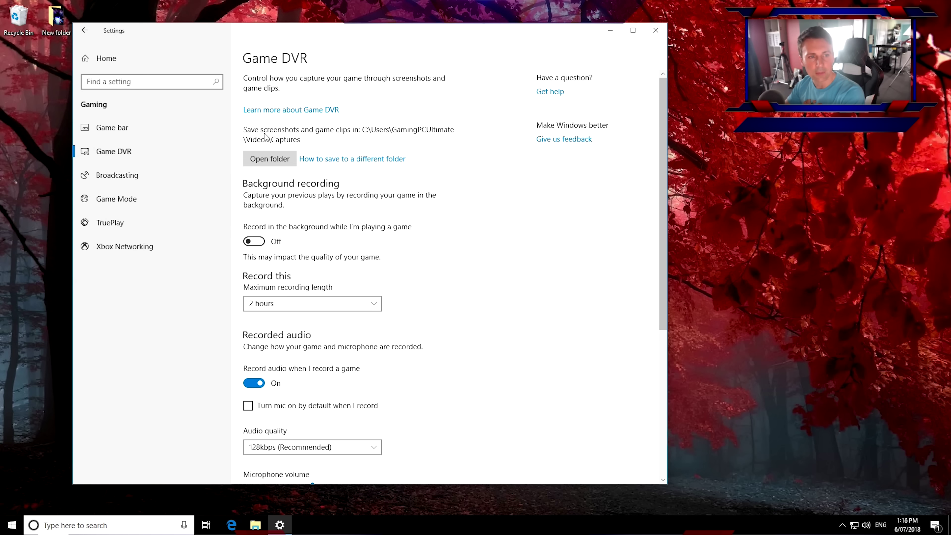
{"action": "left_click", "coordinate": [254, 380]}
{"action": "scroll", "coordinate": [325, 331], "scroll_direction": "down", "scroll_amount": 3}
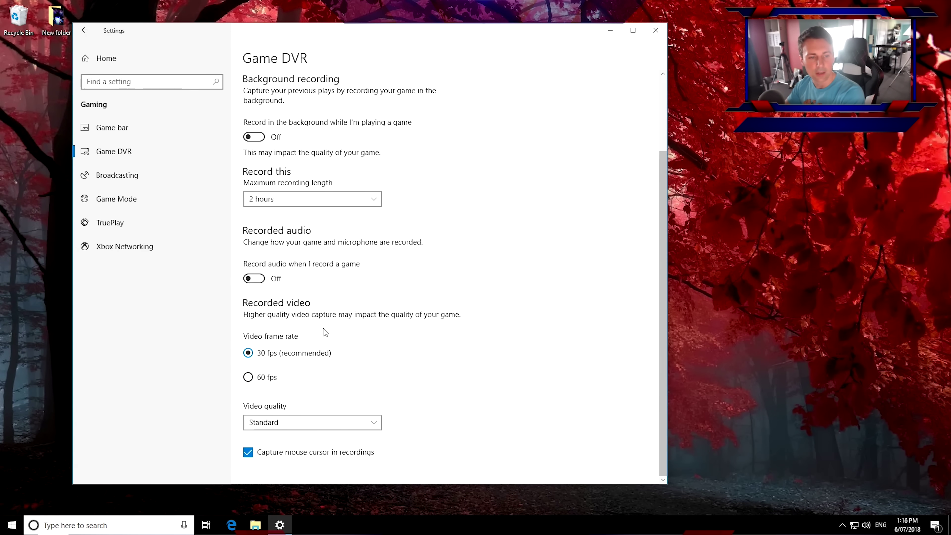
{"action": "left_click", "coordinate": [252, 448]}
{"action": "left_click", "coordinate": [124, 184]}
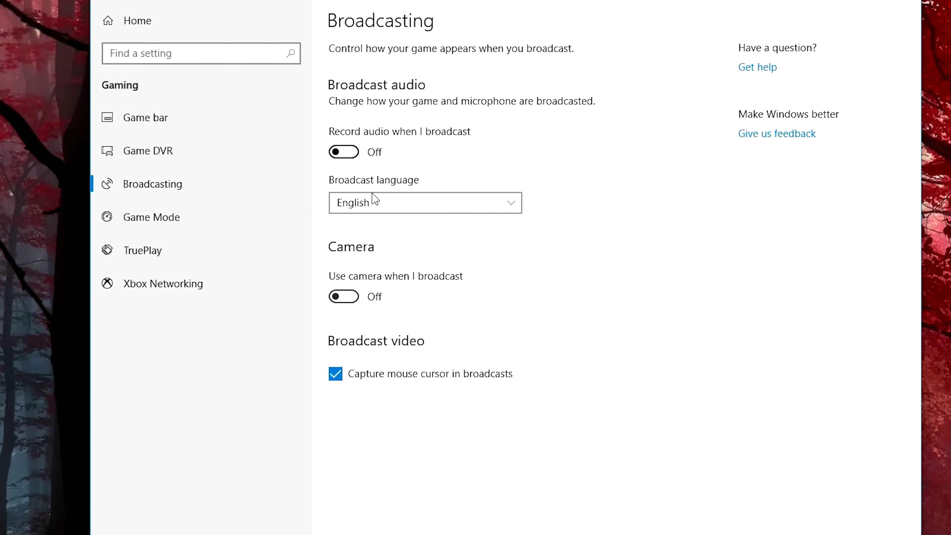
{"action": "left_click", "coordinate": [335, 373]}
Step: Look over the Game Mode, Xbox Networking and TruePlay pages, then return to Settings home
{"action": "left_click", "coordinate": [151, 217]}
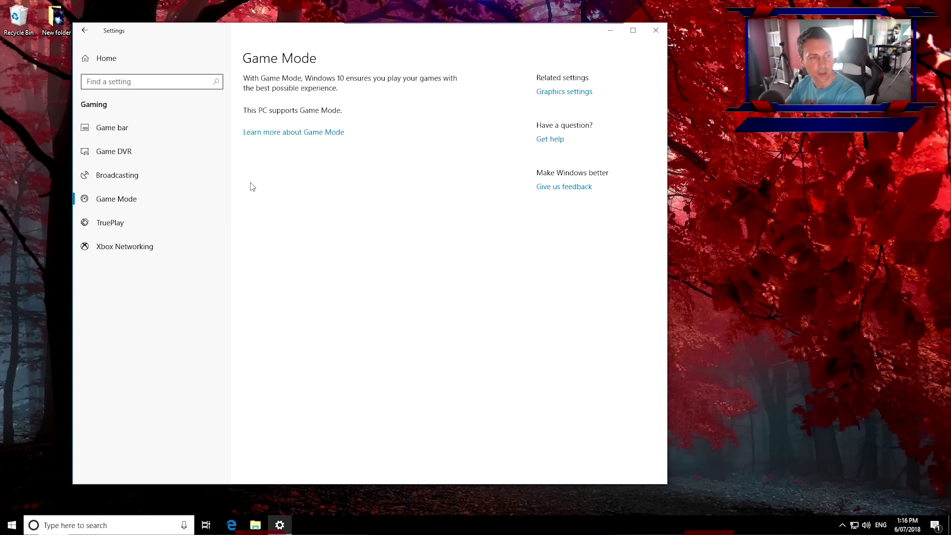
{"action": "left_click", "coordinate": [124, 246]}
{"action": "left_click", "coordinate": [125, 227]}
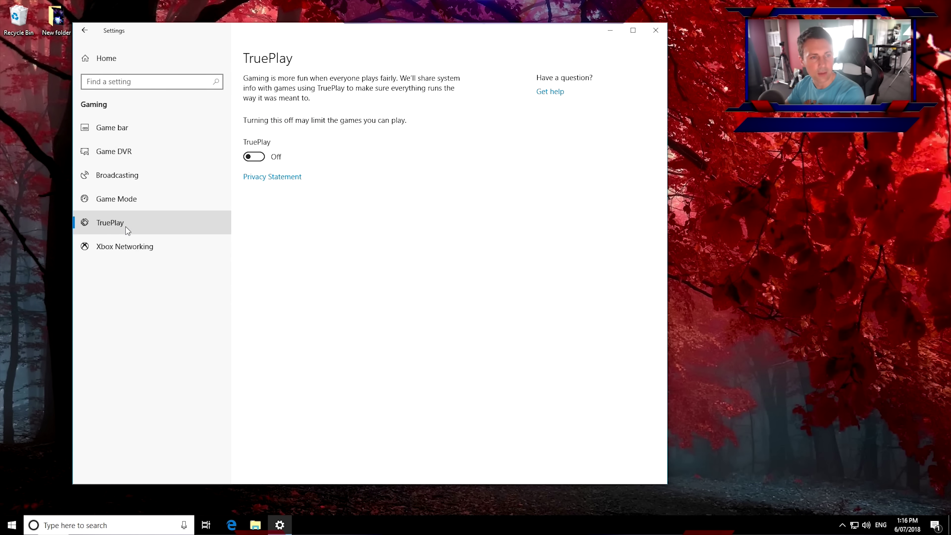
{"action": "left_click", "coordinate": [127, 200]}
{"action": "left_click", "coordinate": [98, 59]}
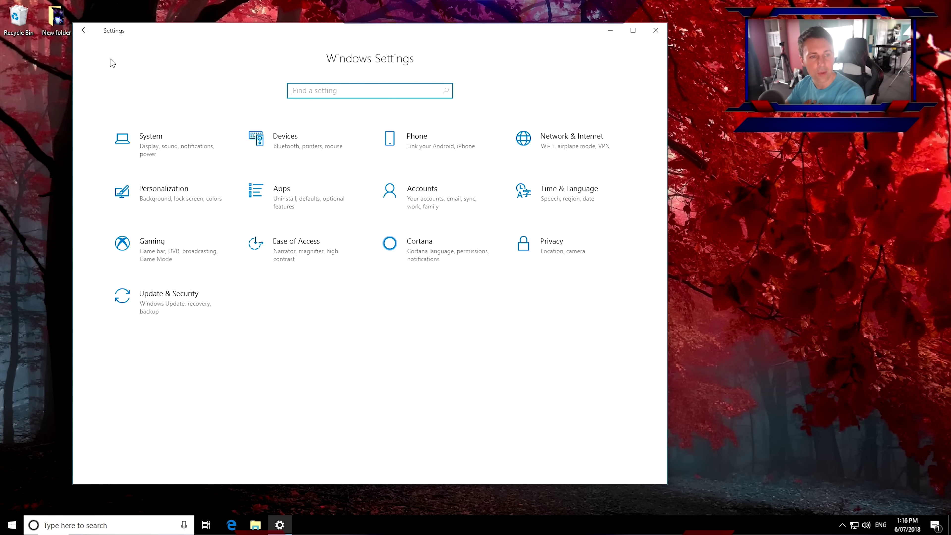
{"action": "left_click", "coordinate": [569, 207]}
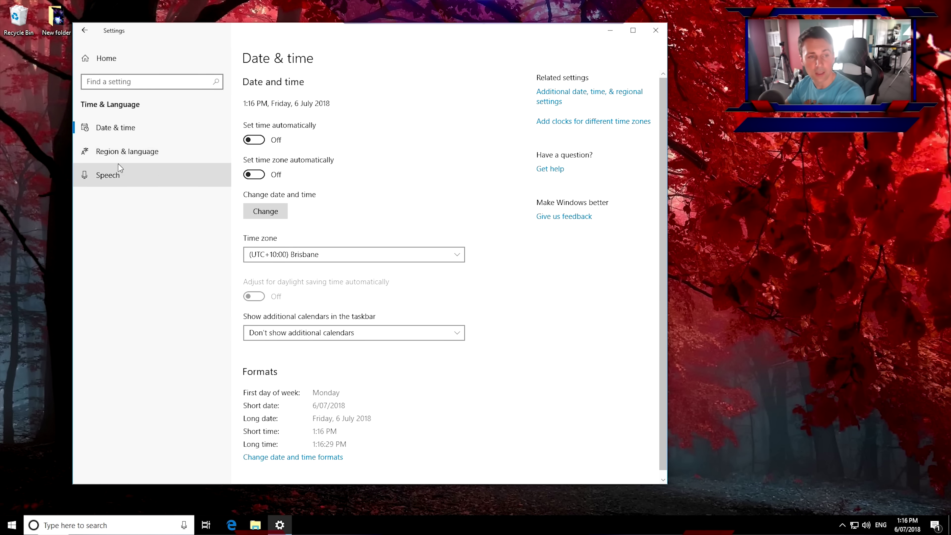
{"action": "left_click", "coordinate": [124, 151]}
{"action": "left_click", "coordinate": [128, 175]}
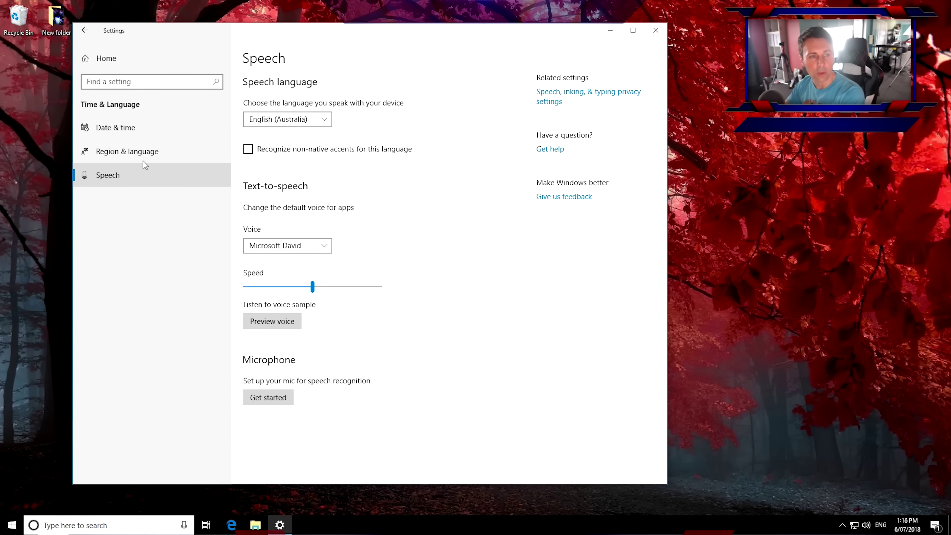
{"action": "left_click", "coordinate": [142, 161]}
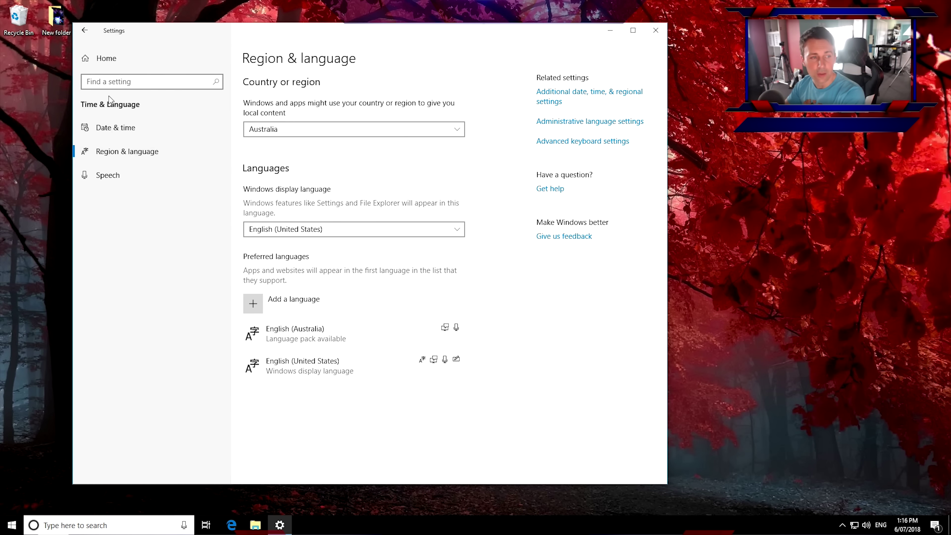
{"action": "left_click", "coordinate": [93, 62]}
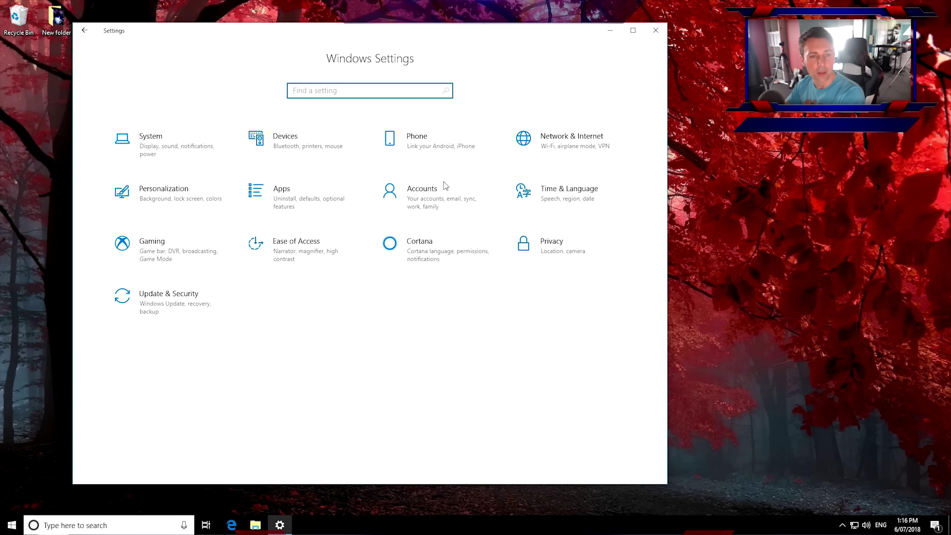
Step: Turn off Use my sign-in info to finish setup after updates in Accounts Sign-in options
{"action": "left_click", "coordinate": [436, 202]}
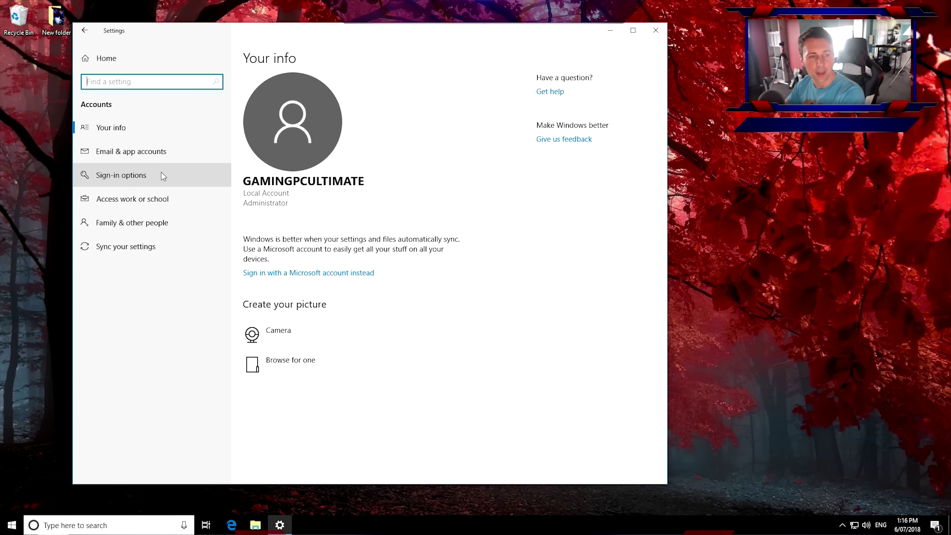
{"action": "left_click", "coordinate": [124, 153]}
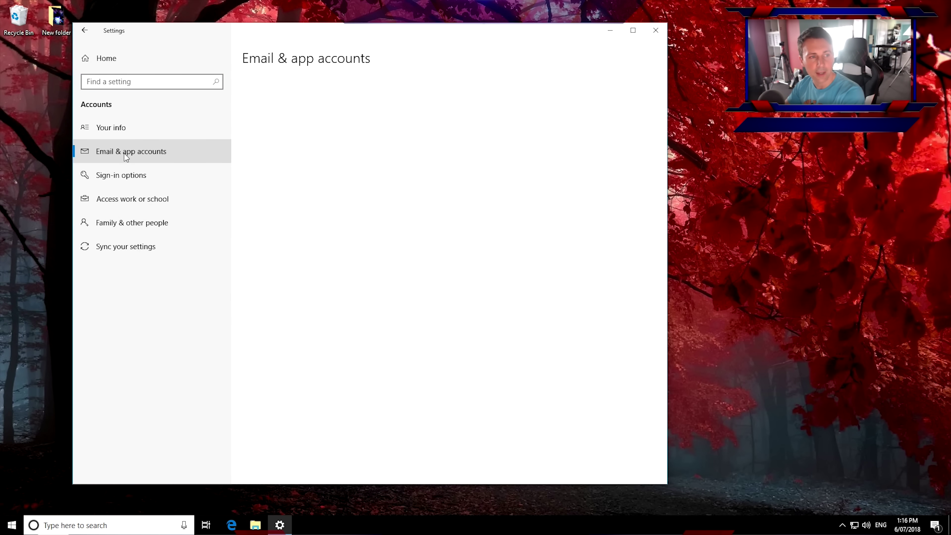
{"action": "left_click", "coordinate": [133, 176]}
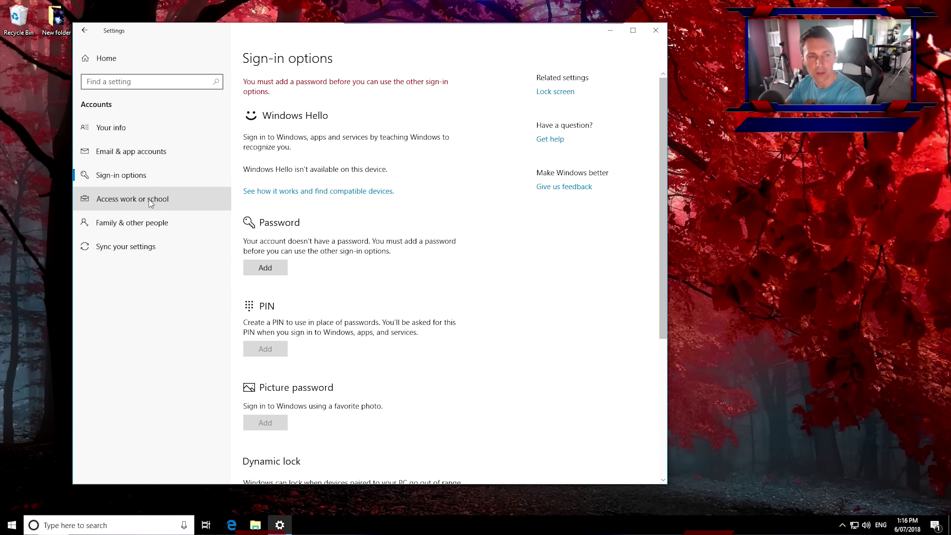
{"action": "scroll", "coordinate": [290, 212], "scroll_direction": "down", "scroll_amount": 5}
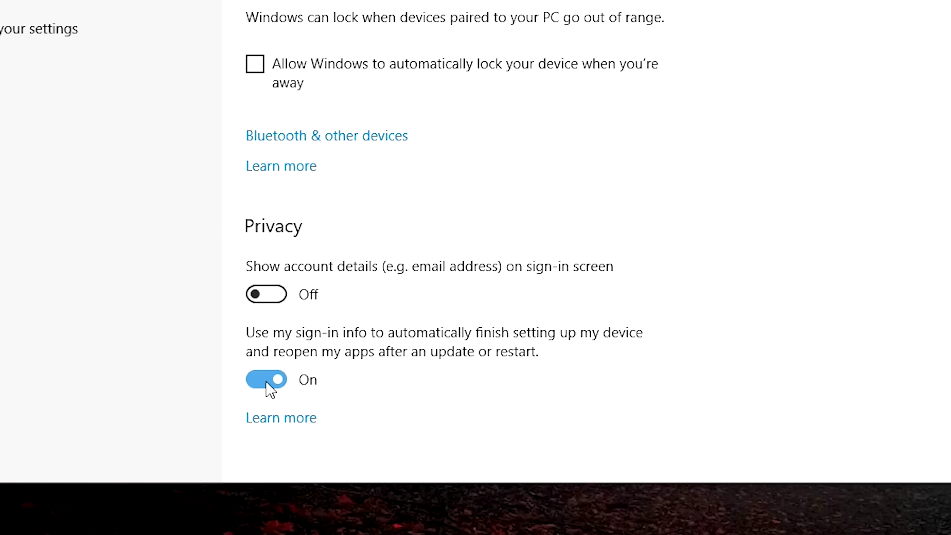
{"action": "left_click", "coordinate": [266, 383]}
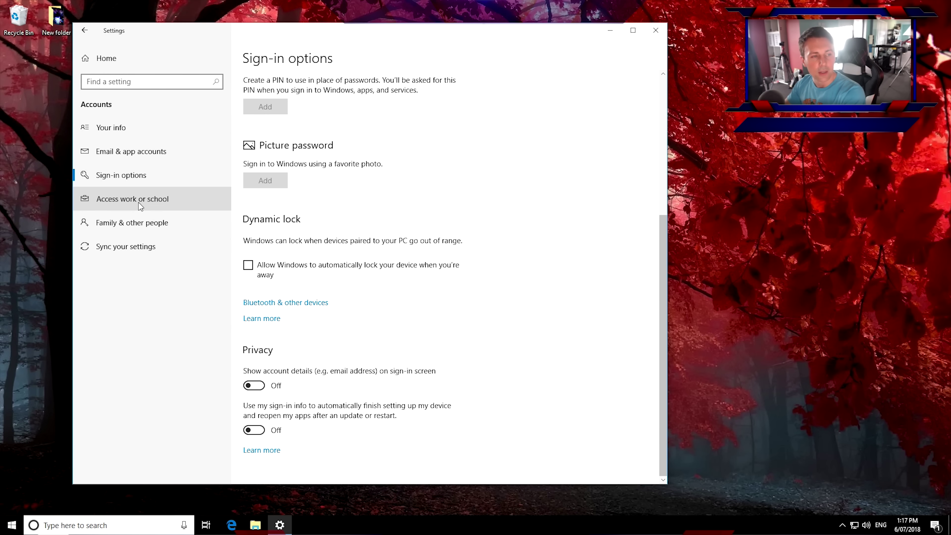
Step: Review the Access work or school, Family & other people and Sync pages, then go home
{"action": "left_click", "coordinate": [138, 203]}
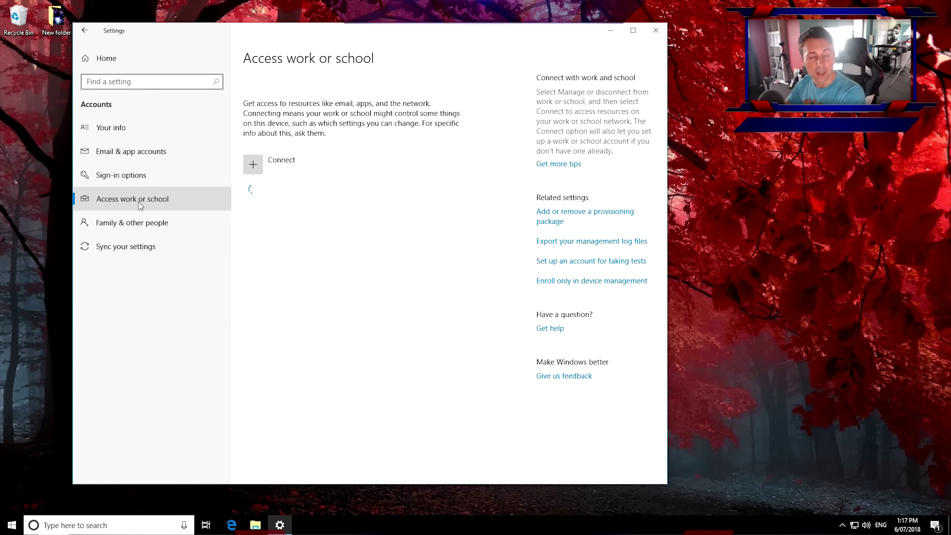
{"action": "left_click", "coordinate": [136, 224]}
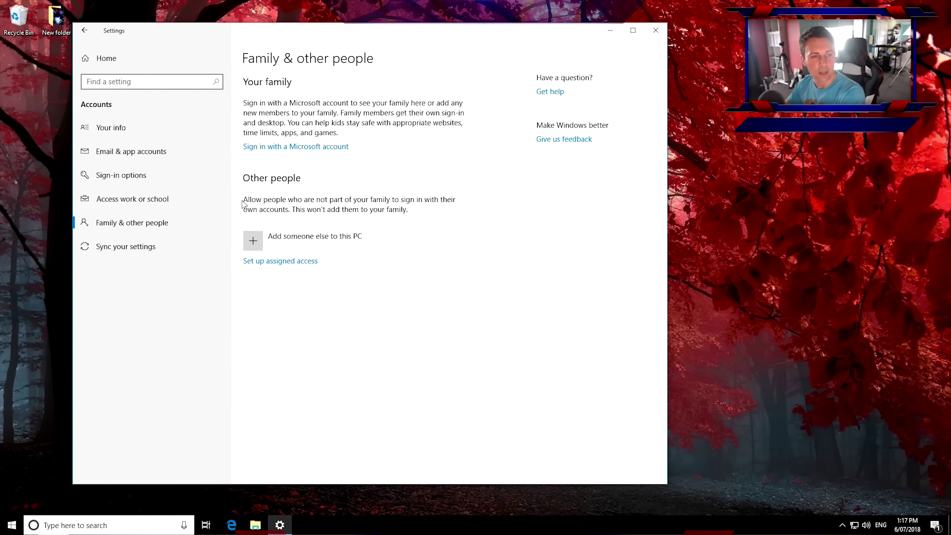
{"action": "left_click", "coordinate": [129, 249]}
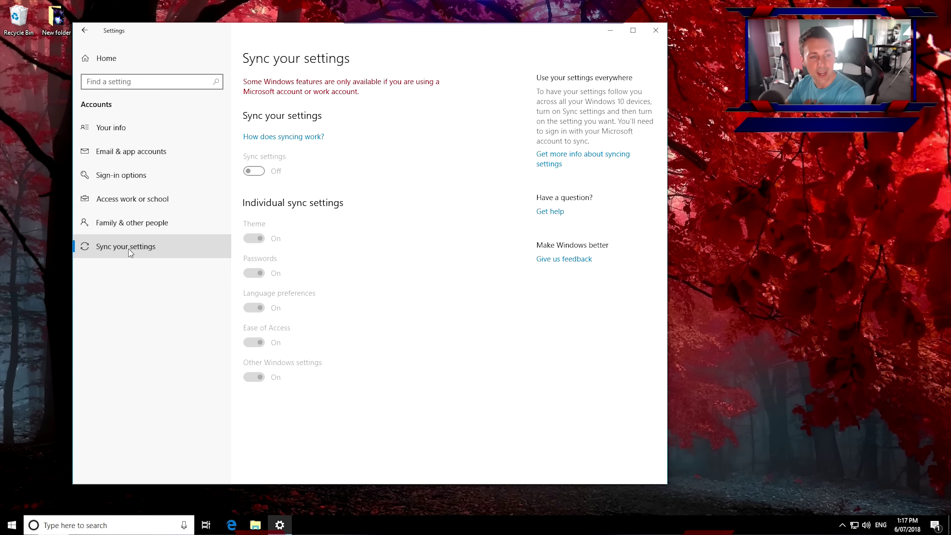
{"action": "left_click", "coordinate": [100, 60]}
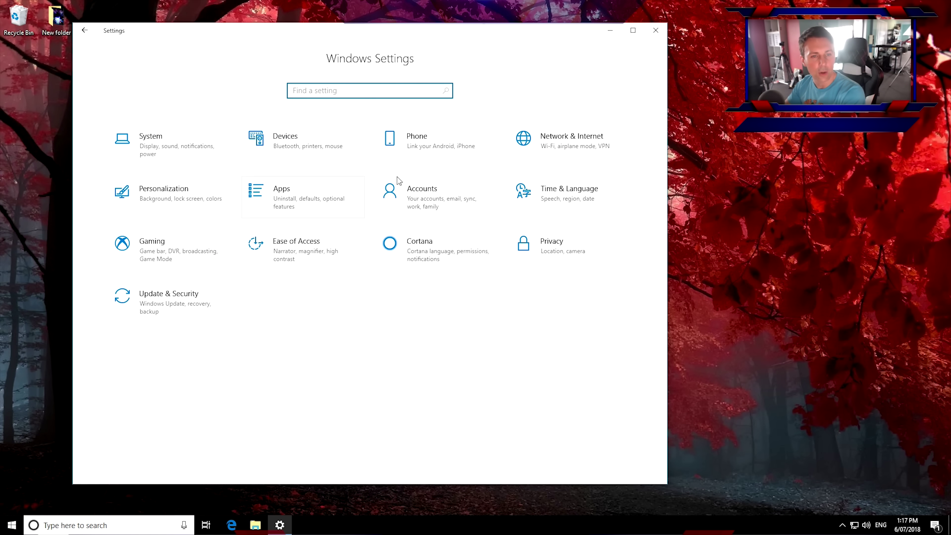
Step: Browse the installed apps list and uninstall App Installer
{"action": "left_click", "coordinate": [285, 201]}
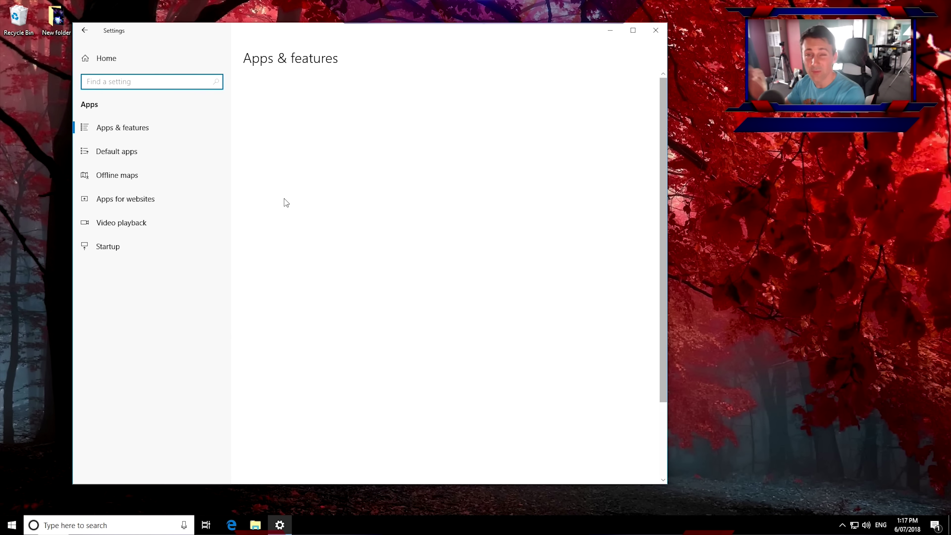
{"action": "scroll", "coordinate": [348, 251], "scroll_direction": "down", "scroll_amount": 2}
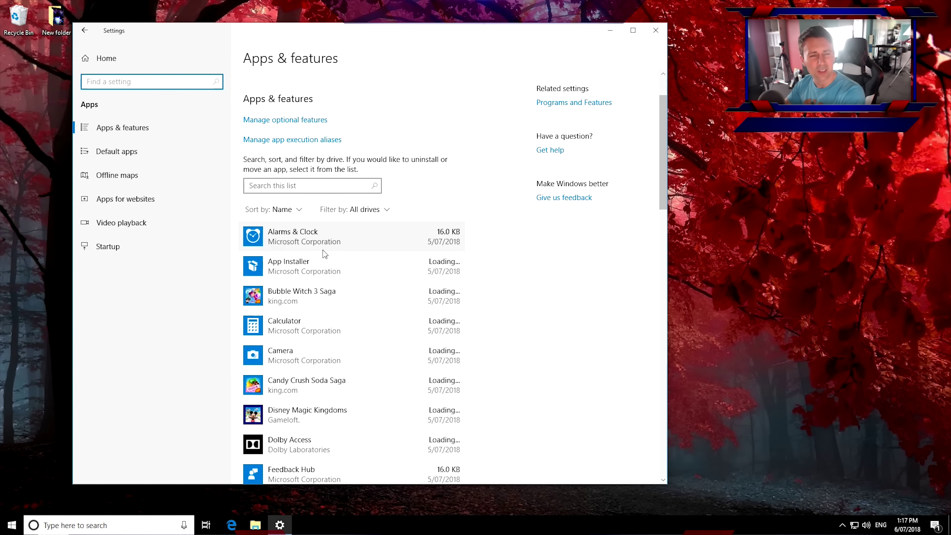
{"action": "scroll", "coordinate": [326, 248], "scroll_direction": "up", "scroll_amount": 2}
{"action": "left_click", "coordinate": [315, 313]}
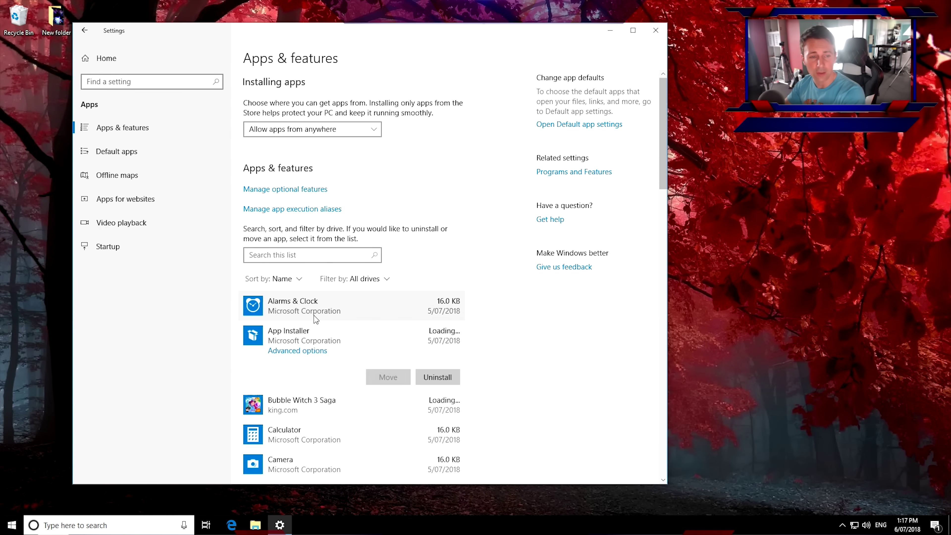
{"action": "scroll", "coordinate": [374, 315], "scroll_direction": "down", "scroll_amount": 1}
{"action": "scroll", "coordinate": [374, 316], "scroll_direction": "down", "scroll_amount": 1}
{"action": "left_click", "coordinate": [324, 310]}
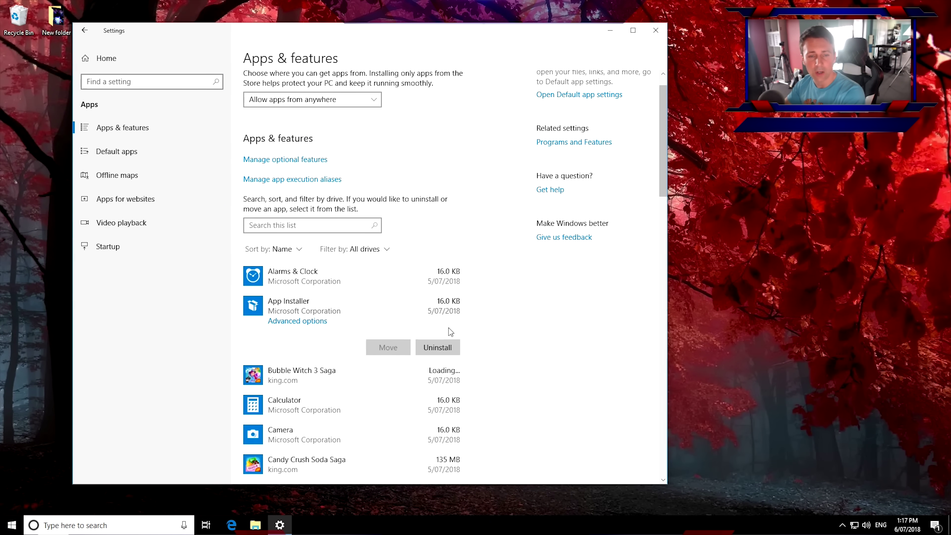
{"action": "left_click", "coordinate": [438, 345]}
{"action": "left_click", "coordinate": [481, 323]}
Step: Uninstall Bubble Witch 3 Saga and Candy Crush Soda Saga
{"action": "left_click", "coordinate": [329, 375]}
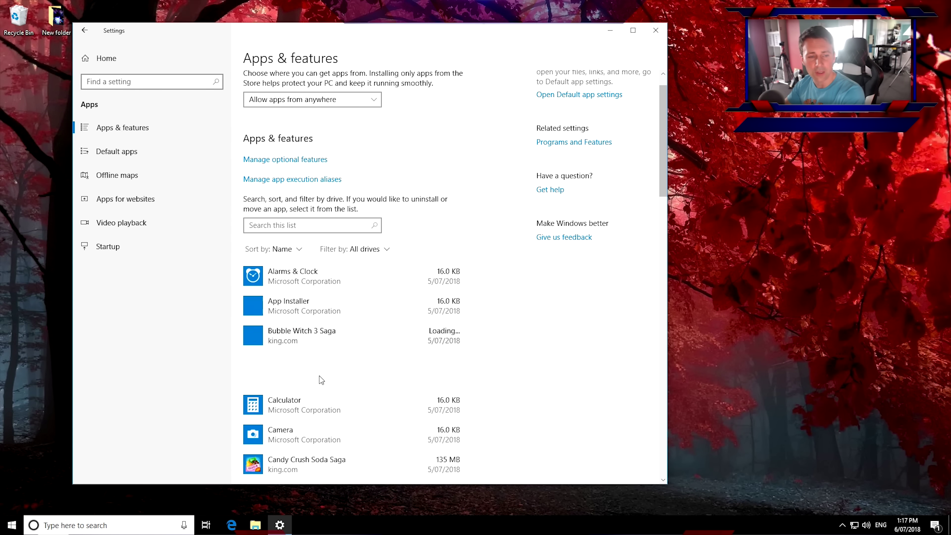
{"action": "scroll", "coordinate": [377, 363], "scroll_direction": "down", "scroll_amount": 2}
{"action": "left_click", "coordinate": [437, 307]}
{"action": "left_click", "coordinate": [474, 287]}
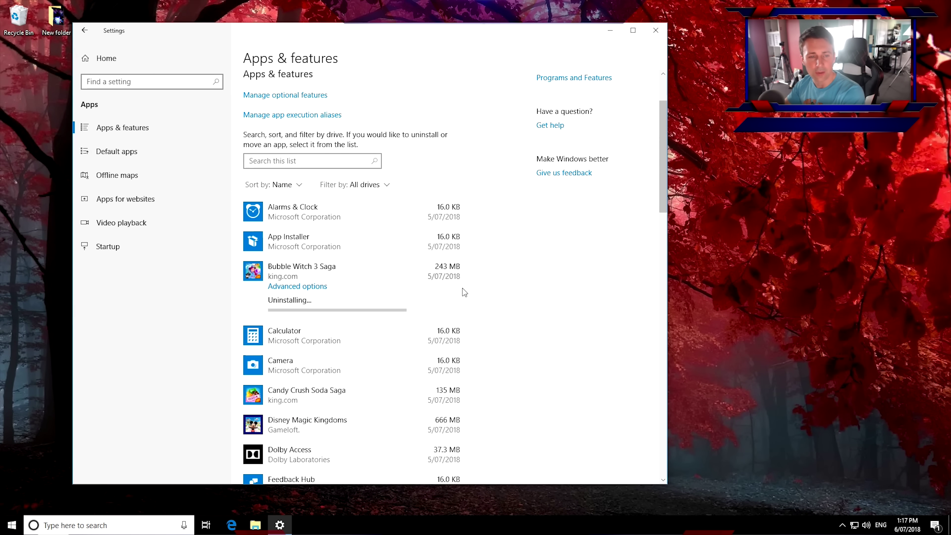
{"action": "left_click", "coordinate": [318, 279]}
{"action": "left_click", "coordinate": [354, 345]}
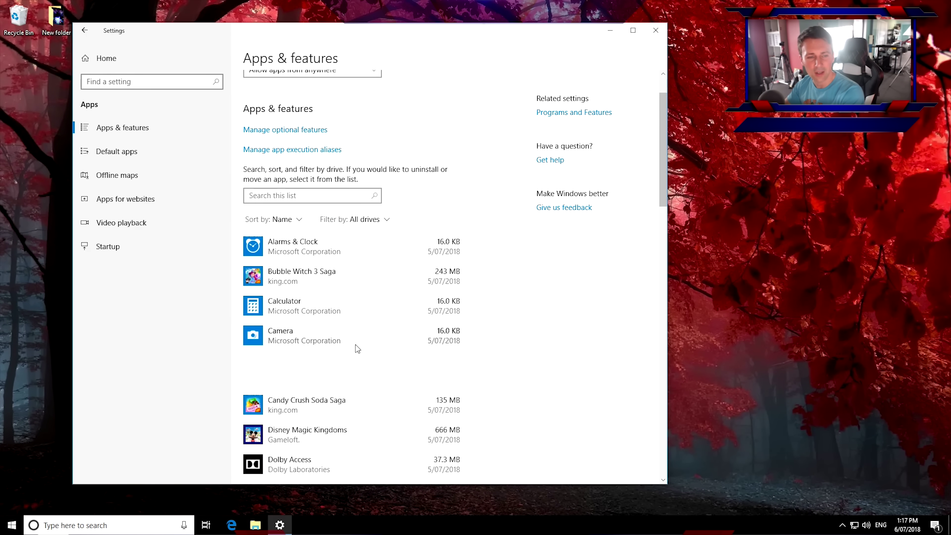
{"action": "left_click", "coordinate": [328, 398]}
{"action": "left_click", "coordinate": [435, 335]}
{"action": "left_click", "coordinate": [471, 315]}
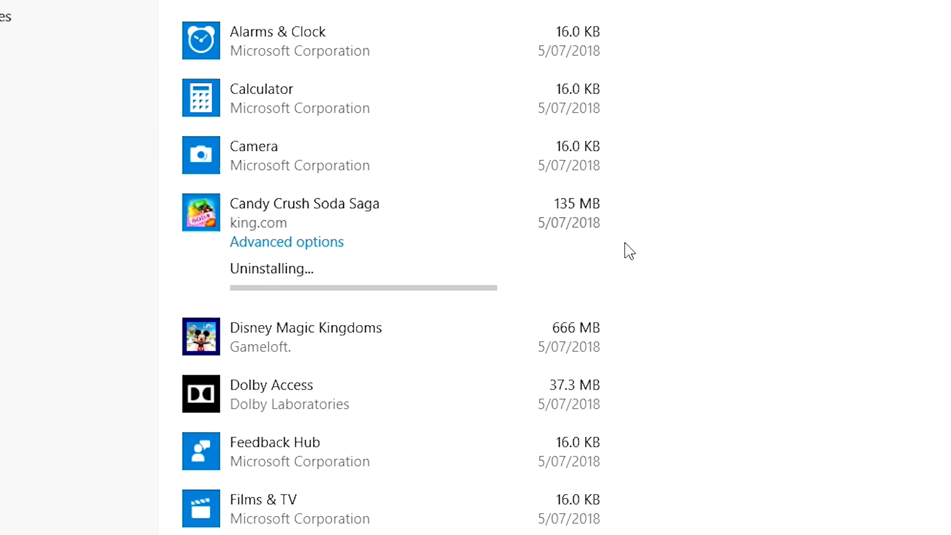
Step: Uninstall Disney Magic Kingdoms, Dolby Access and Feedback Hub
{"action": "scroll", "coordinate": [300, 262], "scroll_direction": "down", "scroll_amount": 3}
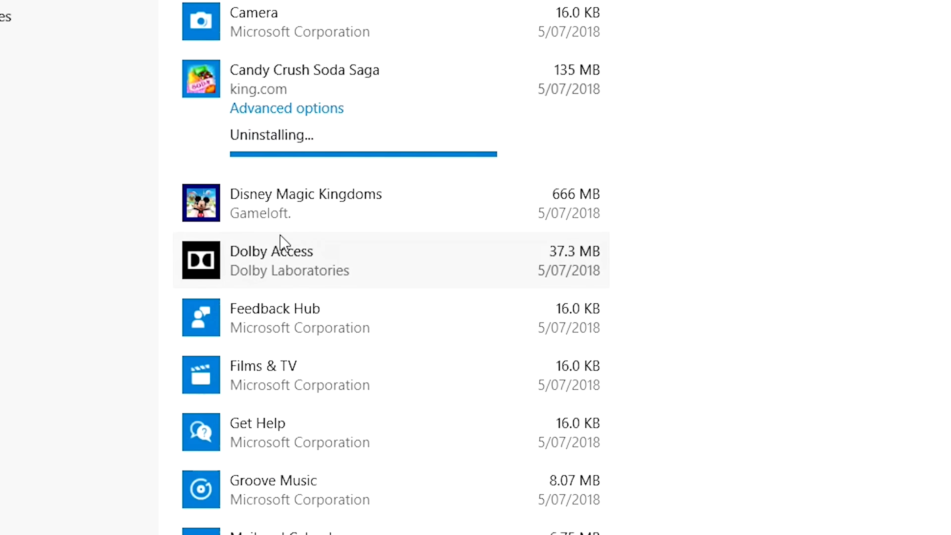
{"action": "left_click", "coordinate": [297, 225]}
{"action": "left_click", "coordinate": [558, 217]}
{"action": "left_click", "coordinate": [625, 161]}
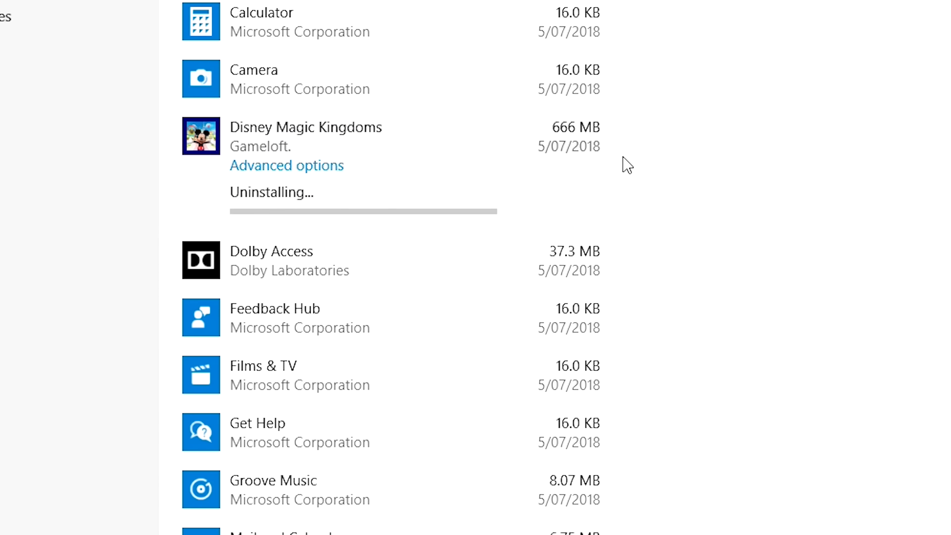
{"action": "left_click", "coordinate": [339, 272]}
{"action": "left_click", "coordinate": [557, 339]}
{"action": "left_click", "coordinate": [621, 296]}
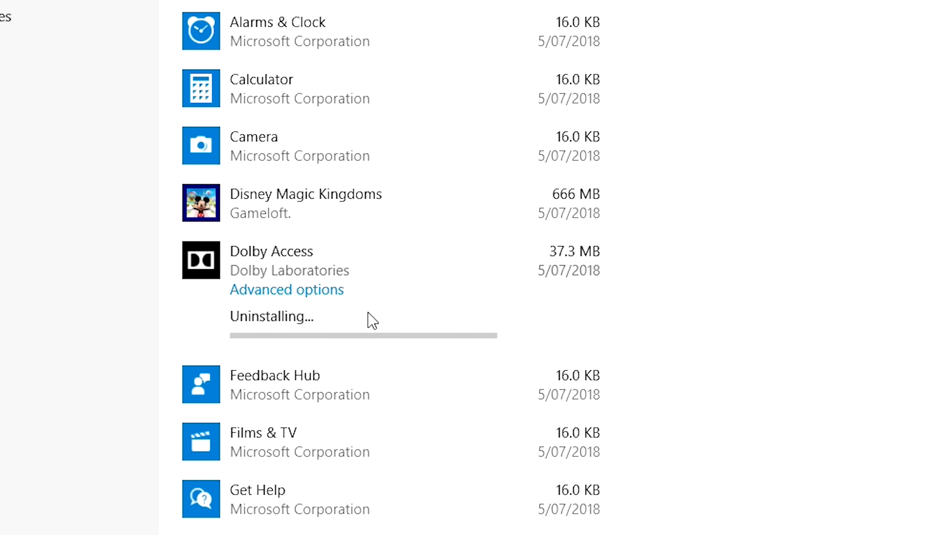
{"action": "scroll", "coordinate": [355, 292], "scroll_direction": "down", "scroll_amount": 1}
{"action": "left_click", "coordinate": [329, 266]}
{"action": "left_click", "coordinate": [553, 329]}
{"action": "left_click", "coordinate": [591, 300]}
Step: Start removing OneNote and uninstall Xbox Live after checking Films & TV, Get Help and Groove Music
{"action": "left_click", "coordinate": [356, 365]}
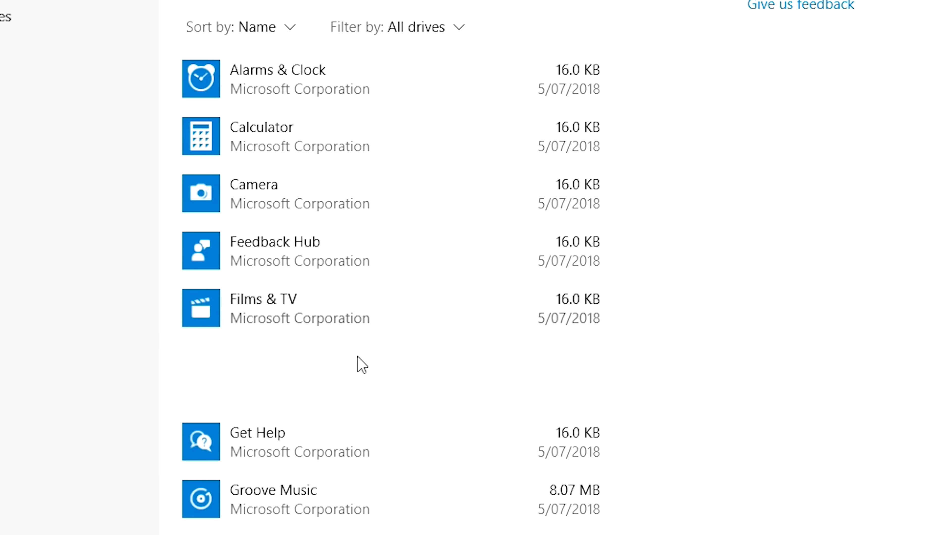
{"action": "left_click", "coordinate": [352, 324]}
{"action": "left_click", "coordinate": [329, 414]}
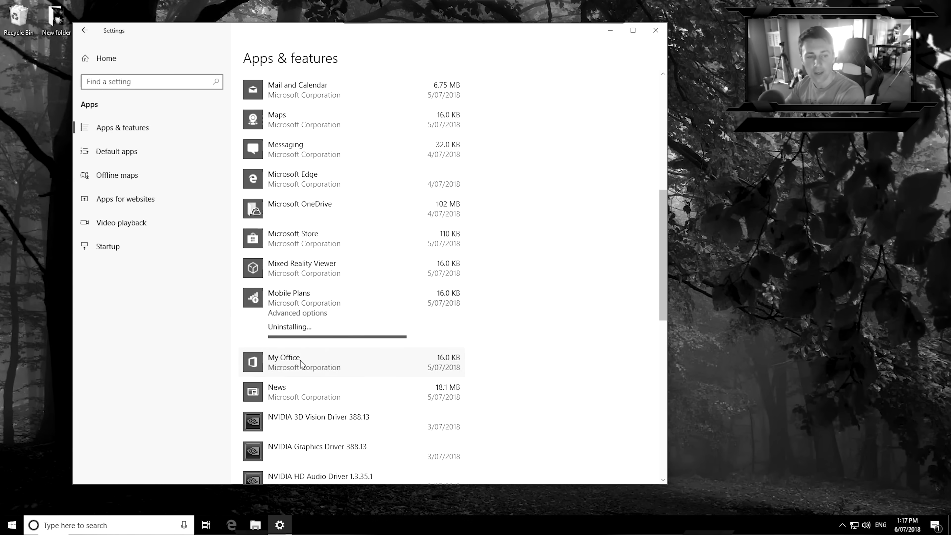
{"action": "left_click", "coordinate": [304, 278]}
{"action": "left_click", "coordinate": [437, 320]}
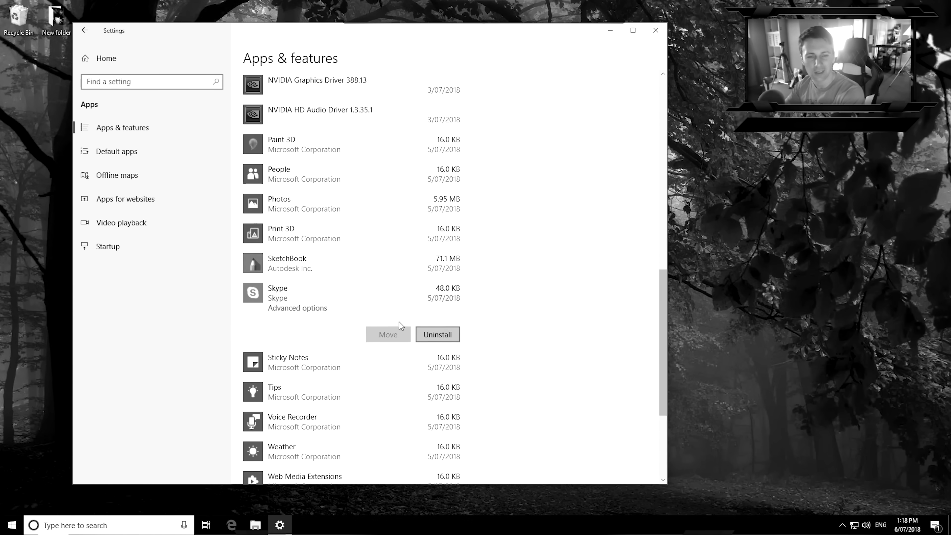
{"action": "left_click", "coordinate": [406, 380]}
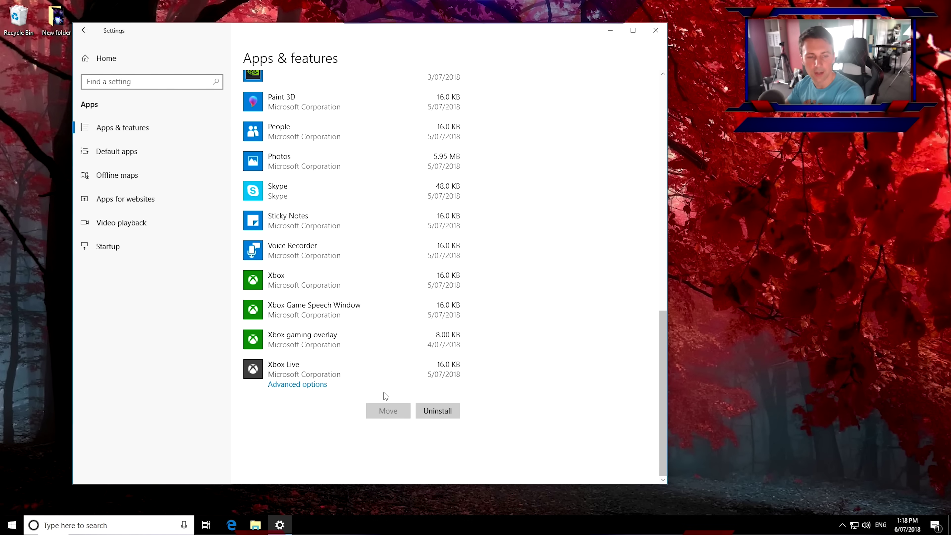
{"action": "left_click", "coordinate": [437, 412]}
{"action": "left_click", "coordinate": [488, 393]}
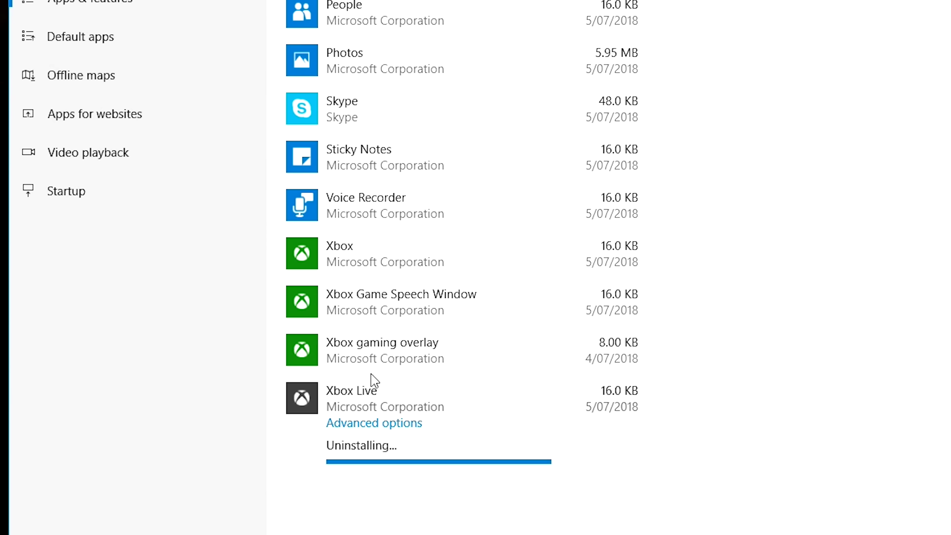
{"action": "left_click", "coordinate": [92, 41]}
Step: Delete all offline maps and turn off automatic map updates
{"action": "scroll", "coordinate": [430, 248], "scroll_direction": "down", "scroll_amount": 3}
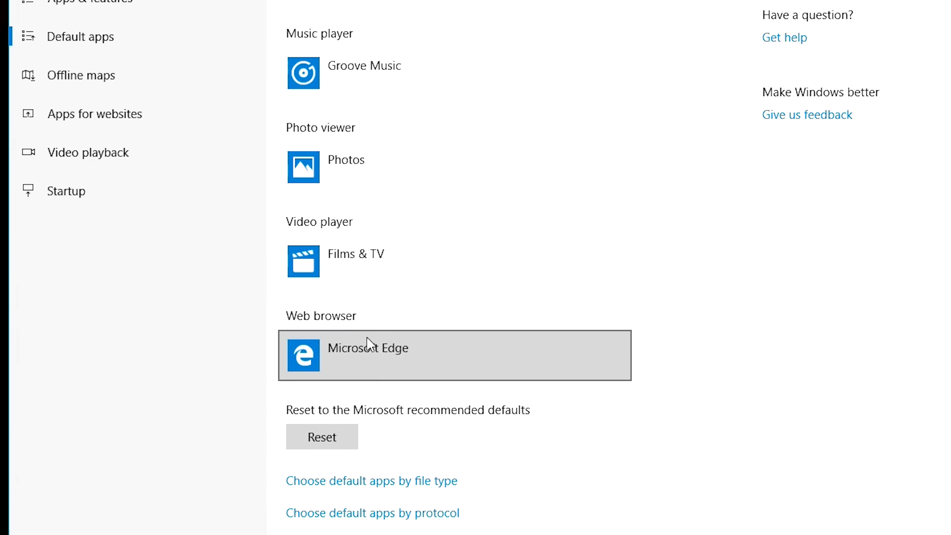
{"action": "left_click", "coordinate": [388, 345]}
{"action": "left_click", "coordinate": [386, 354]}
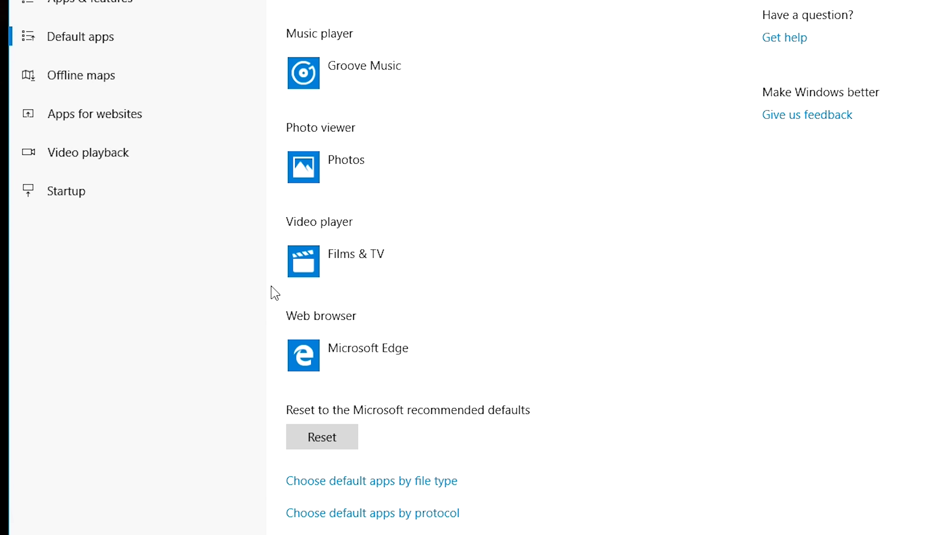
{"action": "left_click", "coordinate": [83, 87]}
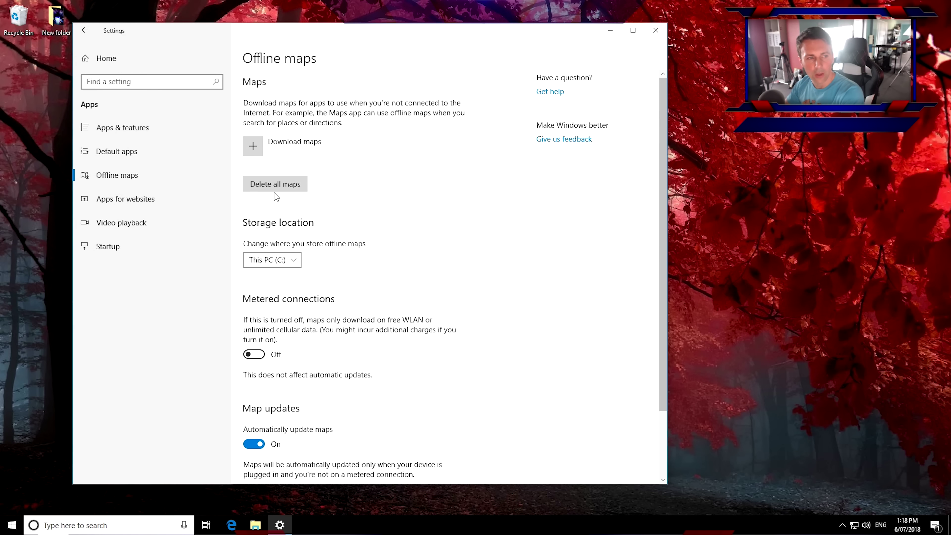
{"action": "left_click", "coordinate": [335, 90]}
{"action": "left_click", "coordinate": [322, 159]}
{"action": "scroll", "coordinate": [251, 446], "scroll_direction": "down", "scroll_amount": 2}
{"action": "left_click", "coordinate": [253, 376]}
{"action": "scroll", "coordinate": [253, 375], "scroll_direction": "up", "scroll_amount": 2}
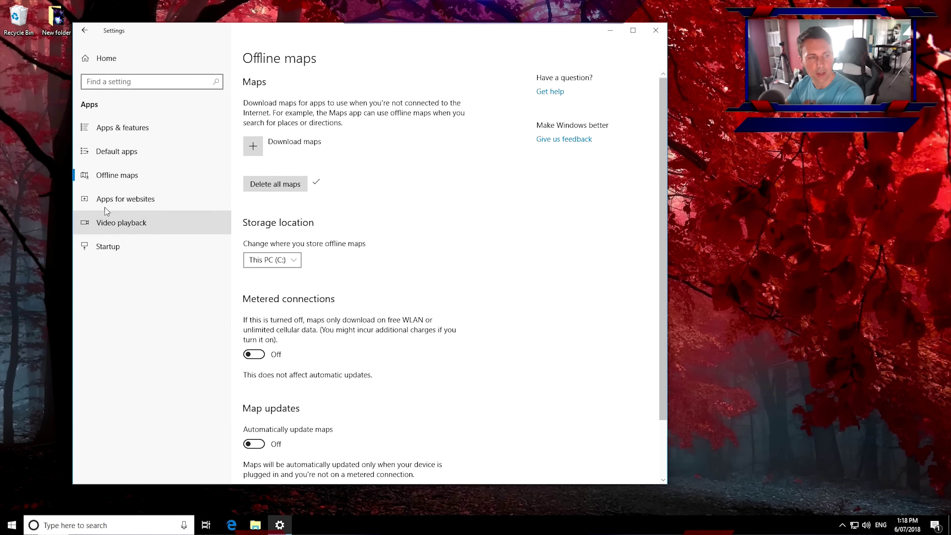
Step: Switch off the Maps and Microsoft Edge app-for-website links, then return to Settings home
{"action": "left_click", "coordinate": [115, 199]}
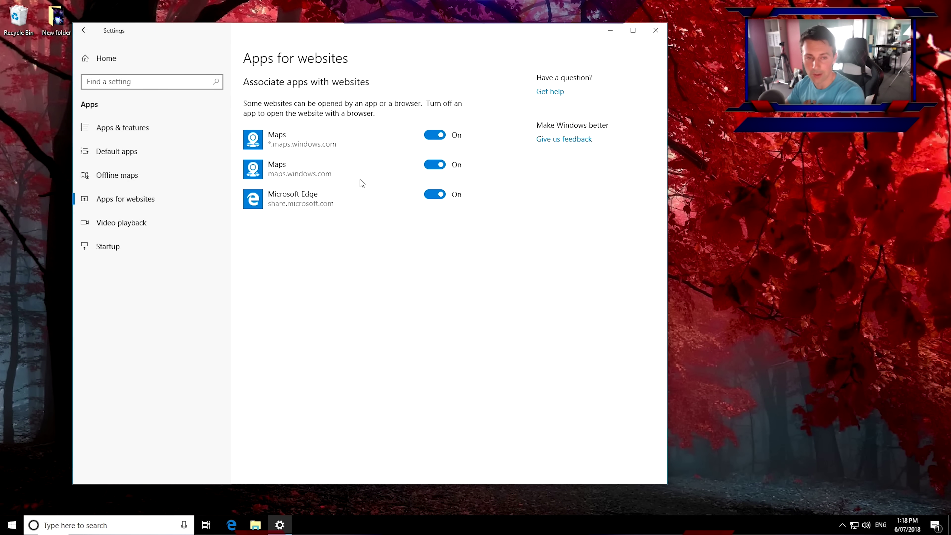
{"action": "left_click", "coordinate": [435, 135]}
{"action": "left_click", "coordinate": [434, 164]}
{"action": "left_click", "coordinate": [435, 194]}
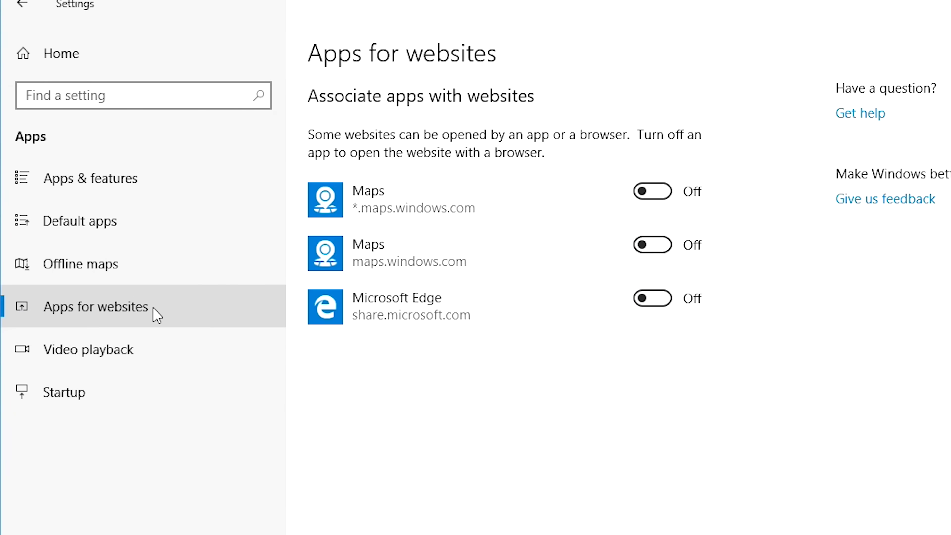
{"action": "left_click", "coordinate": [93, 346]}
{"action": "left_click", "coordinate": [117, 246]}
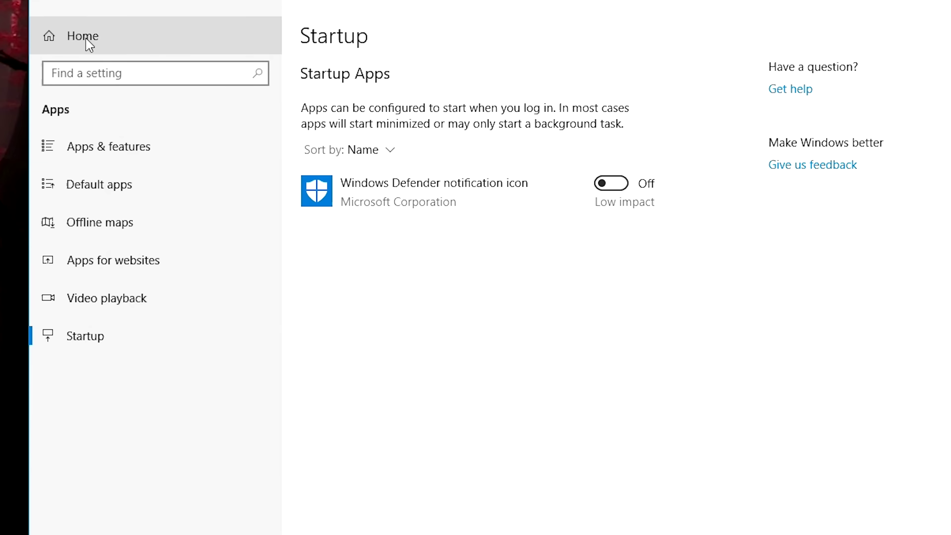
{"action": "left_click", "coordinate": [103, 58]}
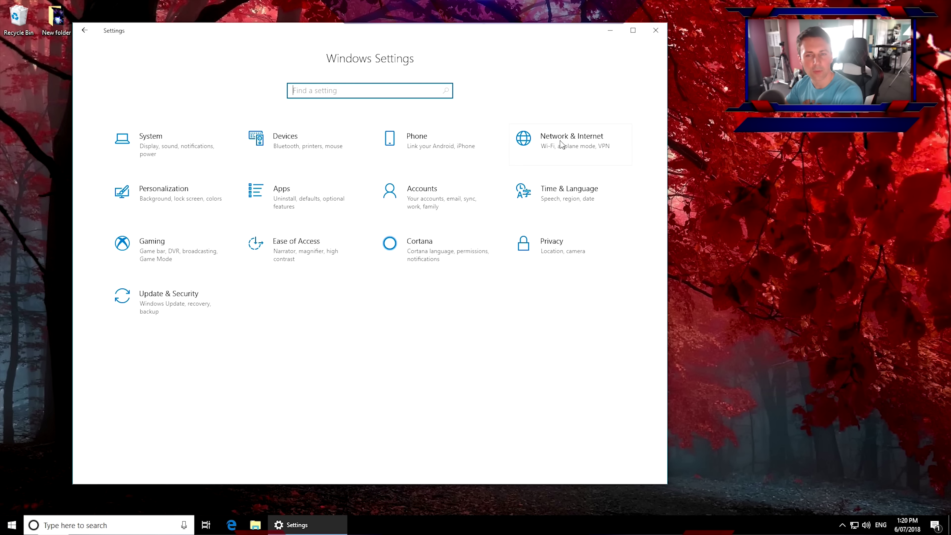
{"action": "left_click", "coordinate": [561, 145]}
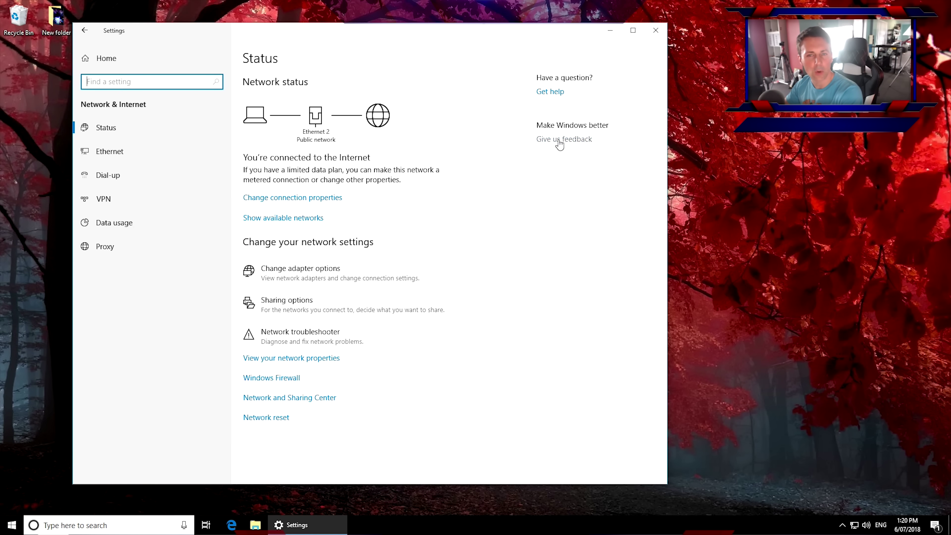
{"action": "left_click", "coordinate": [114, 201]}
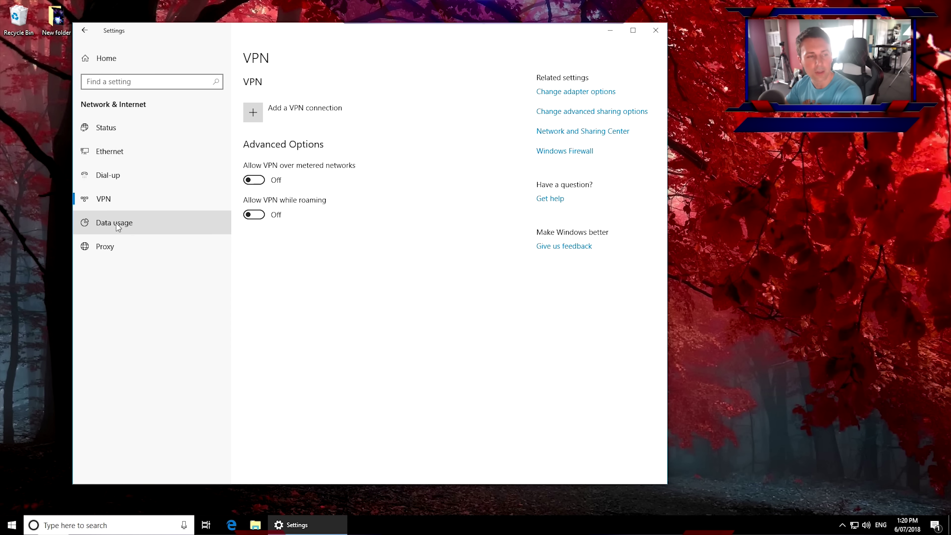
{"action": "left_click", "coordinate": [116, 223]}
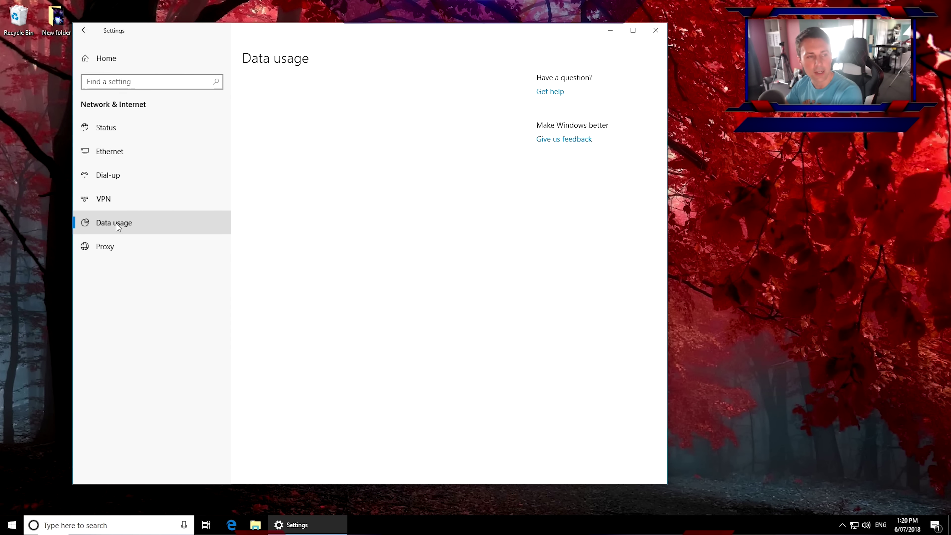
{"action": "left_click", "coordinate": [113, 247]}
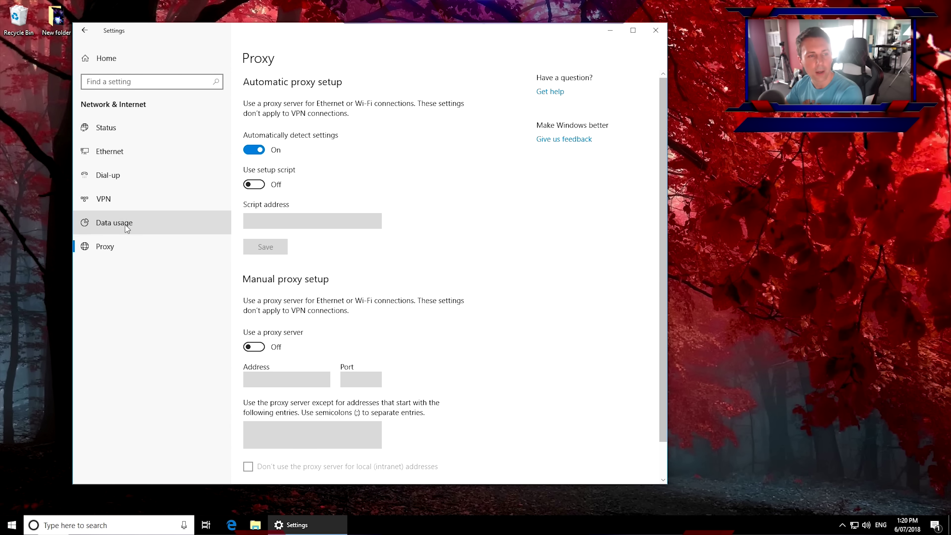
{"action": "left_click", "coordinate": [107, 59]}
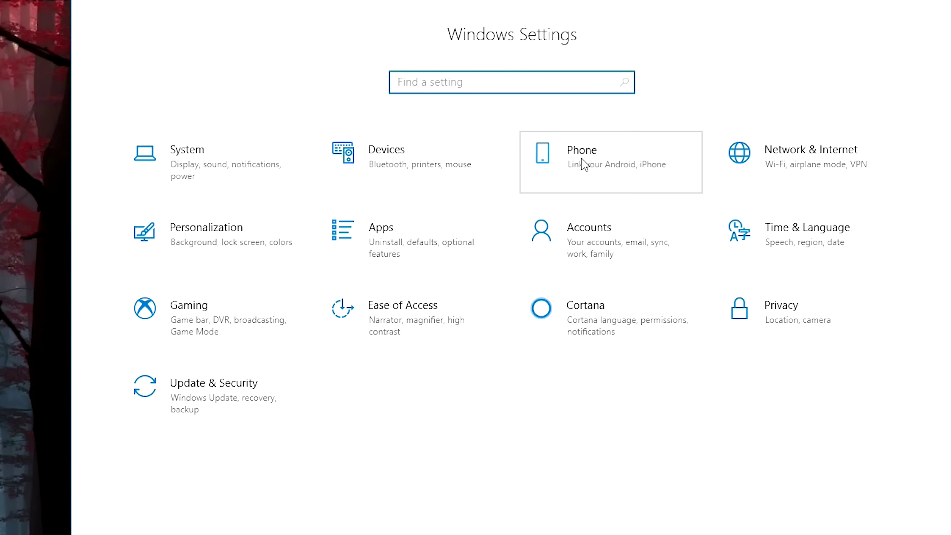
{"action": "left_click", "coordinate": [576, 161]}
Step: Turn off notifications from apps and other senders in Notifications & actions
{"action": "left_click", "coordinate": [86, 36]}
{"action": "left_click", "coordinate": [424, 160]}
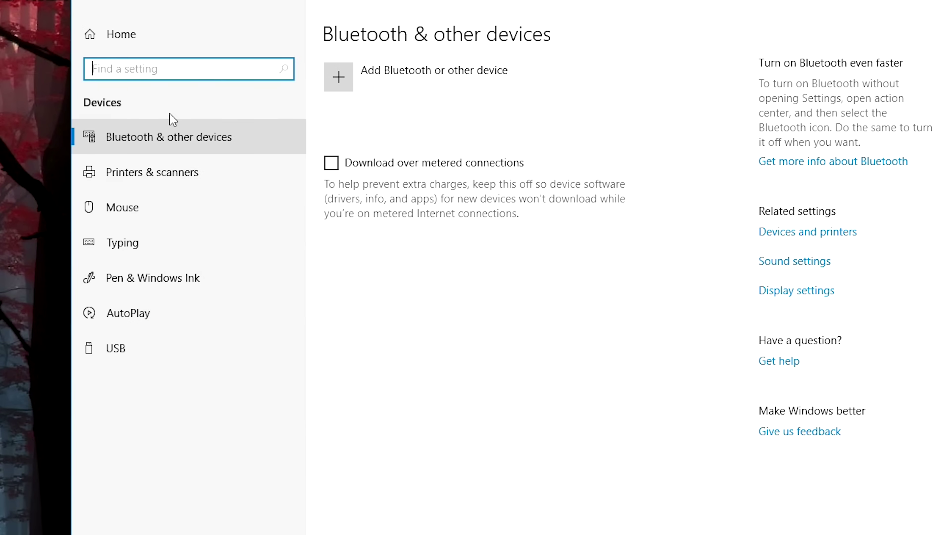
{"action": "left_click", "coordinate": [109, 35]}
{"action": "left_click", "coordinate": [202, 165]}
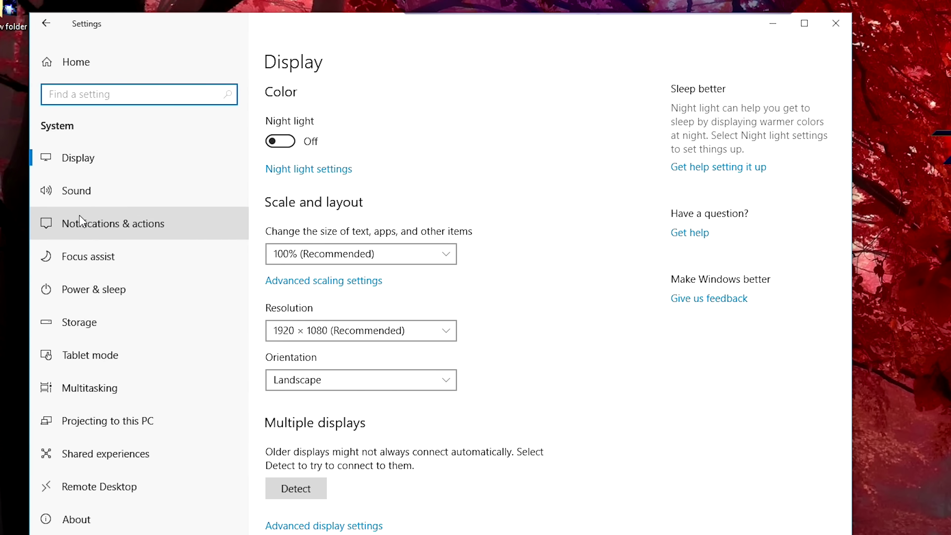
{"action": "left_click", "coordinate": [85, 204]}
{"action": "left_click", "coordinate": [94, 231]}
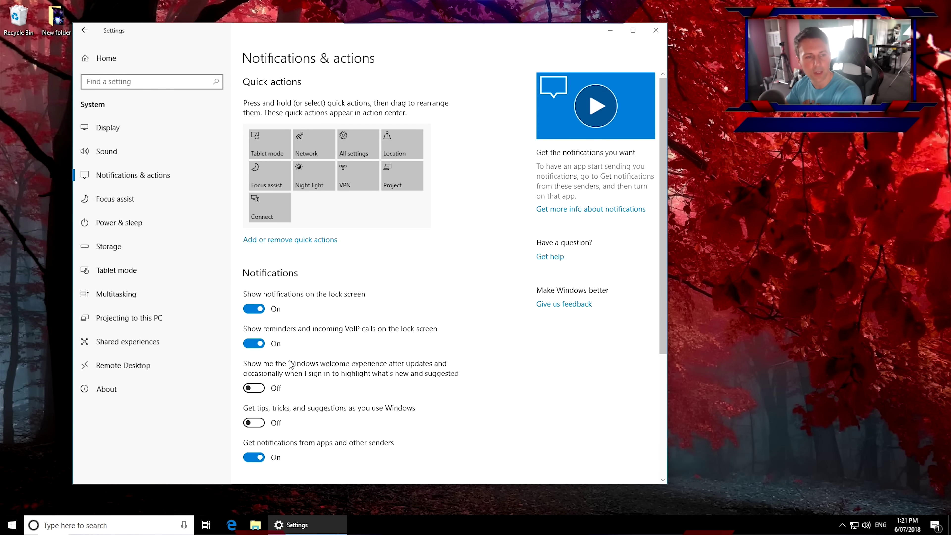
{"action": "scroll", "coordinate": [262, 250], "scroll_direction": "down", "scroll_amount": 2}
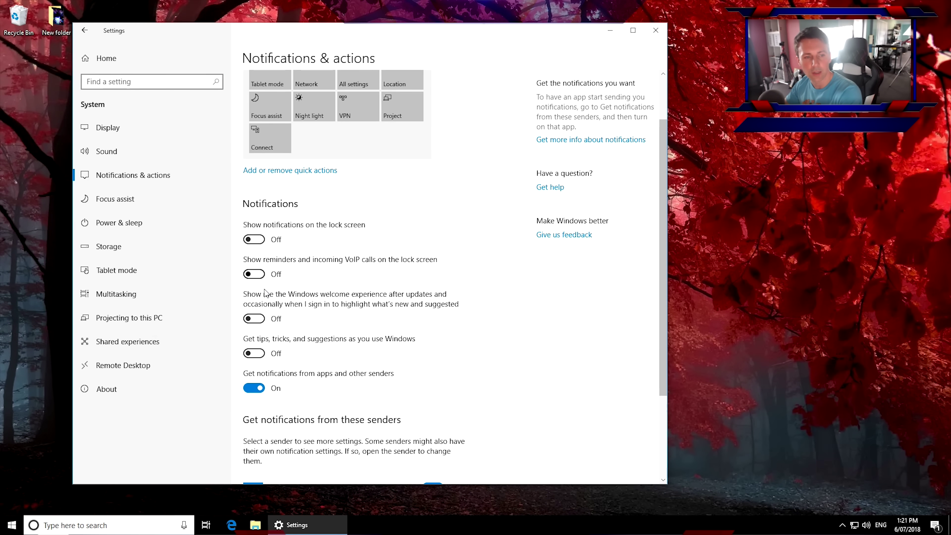
{"action": "scroll", "coordinate": [247, 397], "scroll_direction": "down", "scroll_amount": 4}
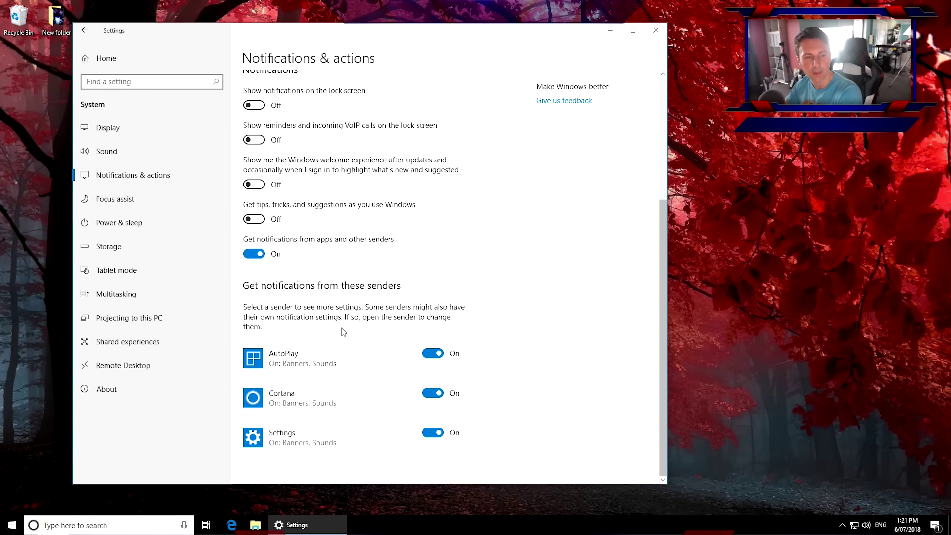
{"action": "left_click", "coordinate": [254, 253]}
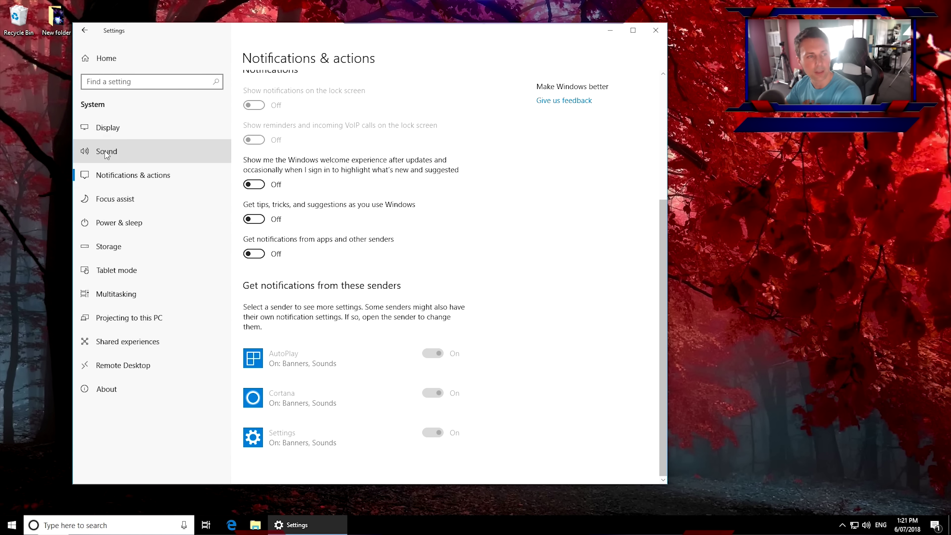
Step: Stop Focus assist turning on while gaming and bring up Power & sleep
{"action": "left_click", "coordinate": [119, 199]}
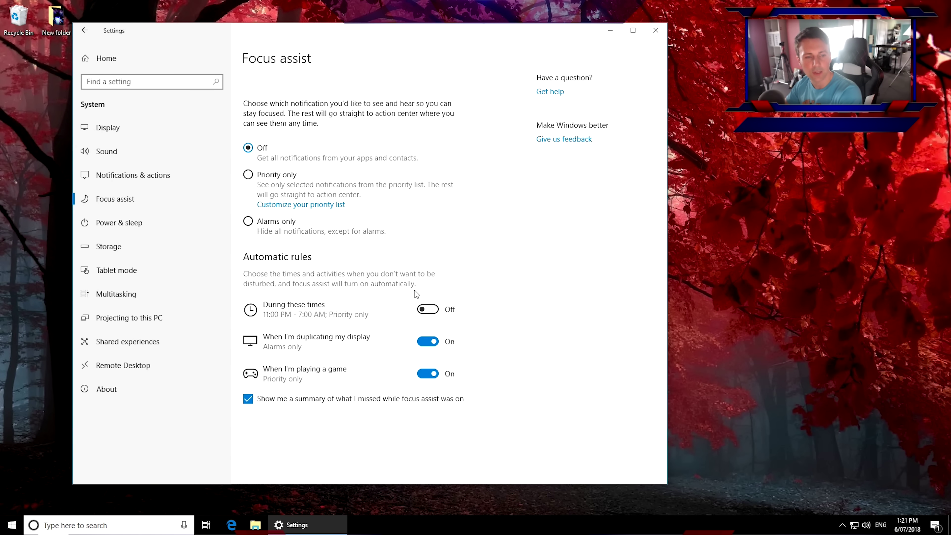
{"action": "left_click", "coordinate": [430, 373]}
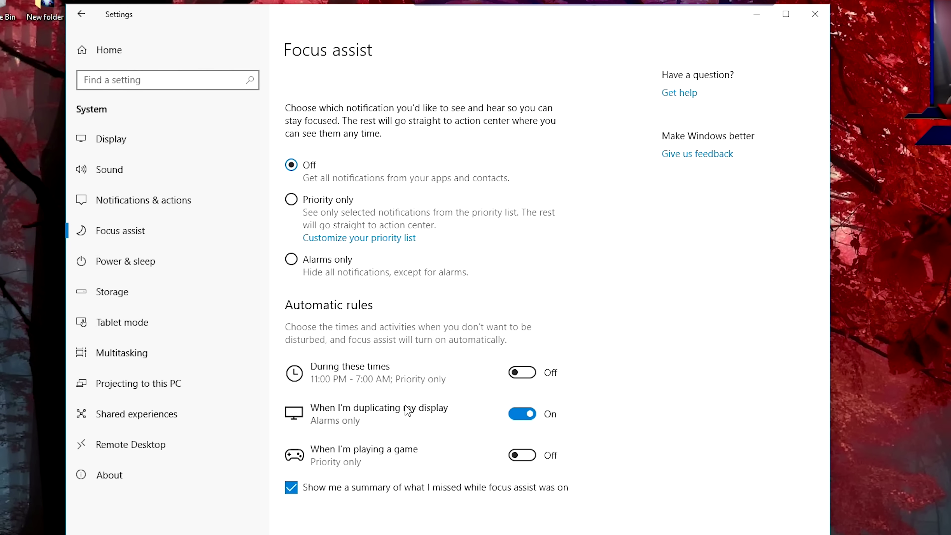
{"action": "left_click", "coordinate": [134, 261]}
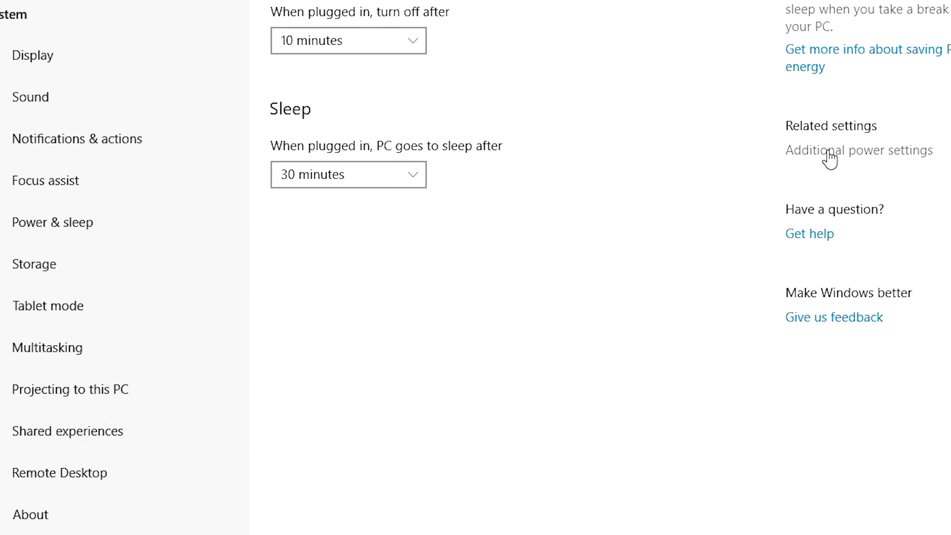
Step: Choose the High performance plan and set its hard disk turn-off to 0 (never)
{"action": "left_click", "coordinate": [830, 152]}
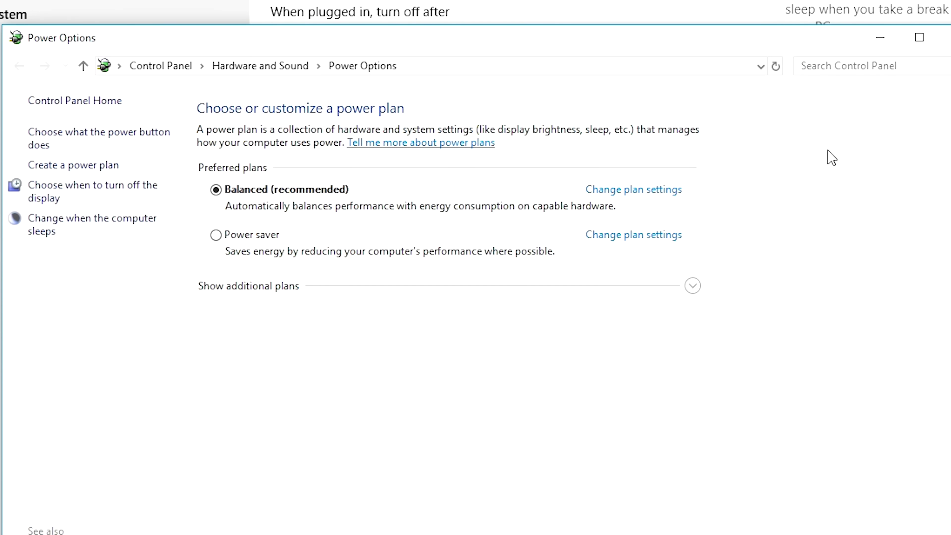
{"action": "left_click", "coordinate": [245, 291]}
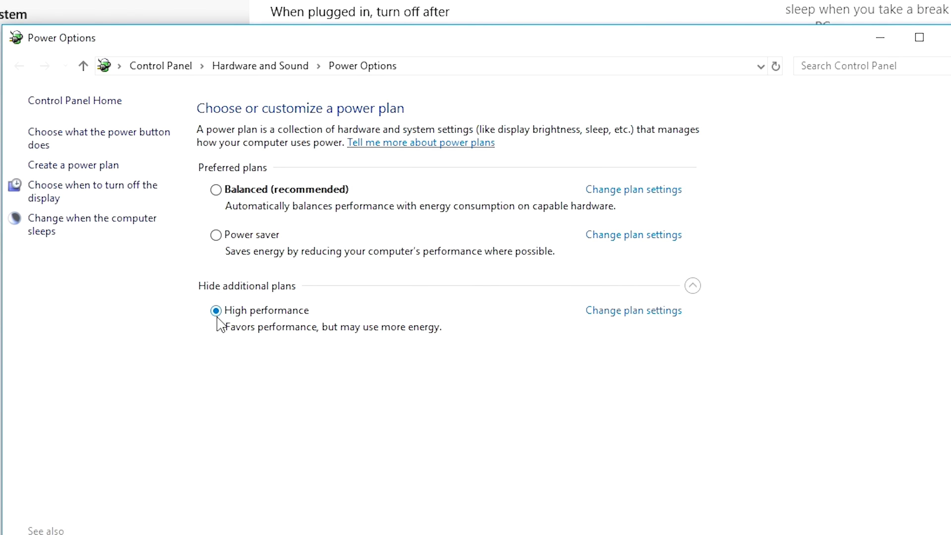
{"action": "left_click", "coordinate": [607, 317]}
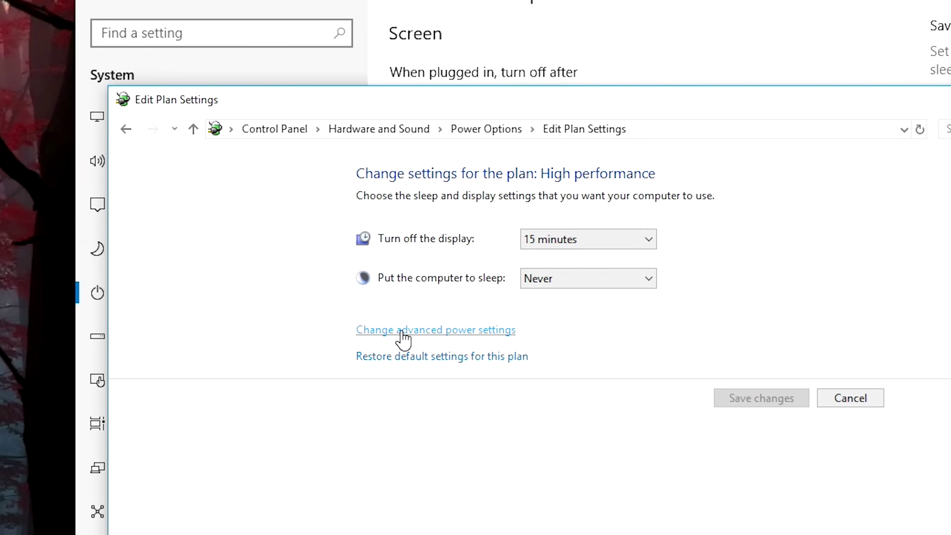
{"action": "left_click", "coordinate": [409, 337]}
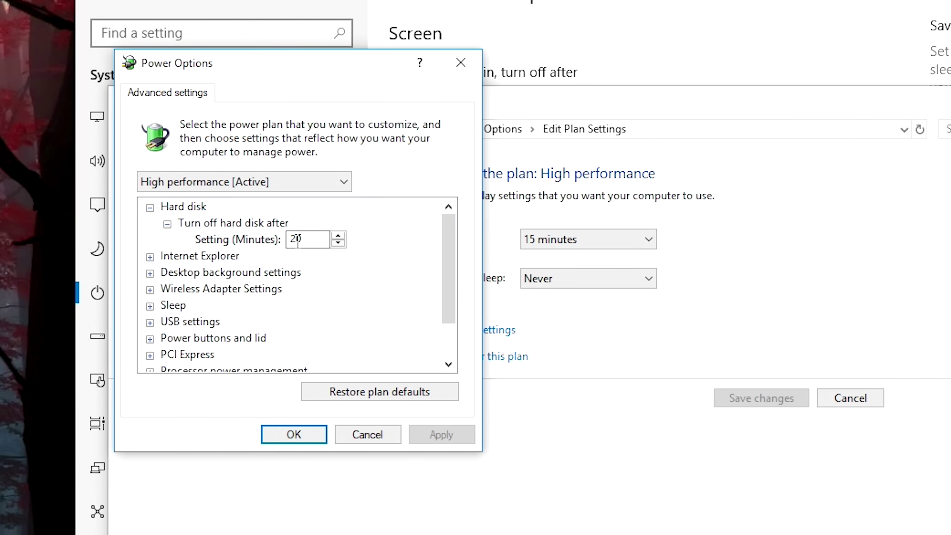
{"action": "type", "text": "0"}
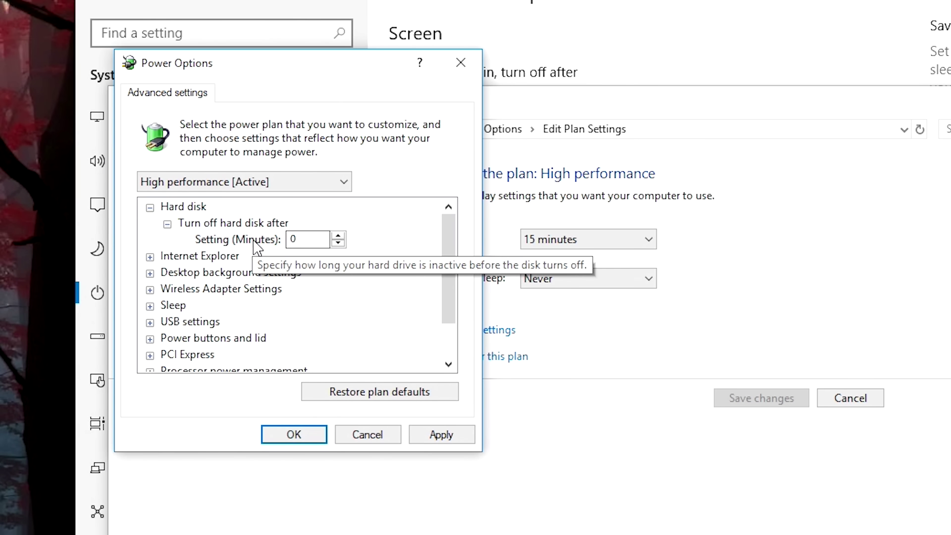
{"action": "left_click", "coordinate": [441, 434]}
Step: Set the desktop background slide show to Paused and close the power settings
{"action": "left_click", "coordinate": [149, 273]}
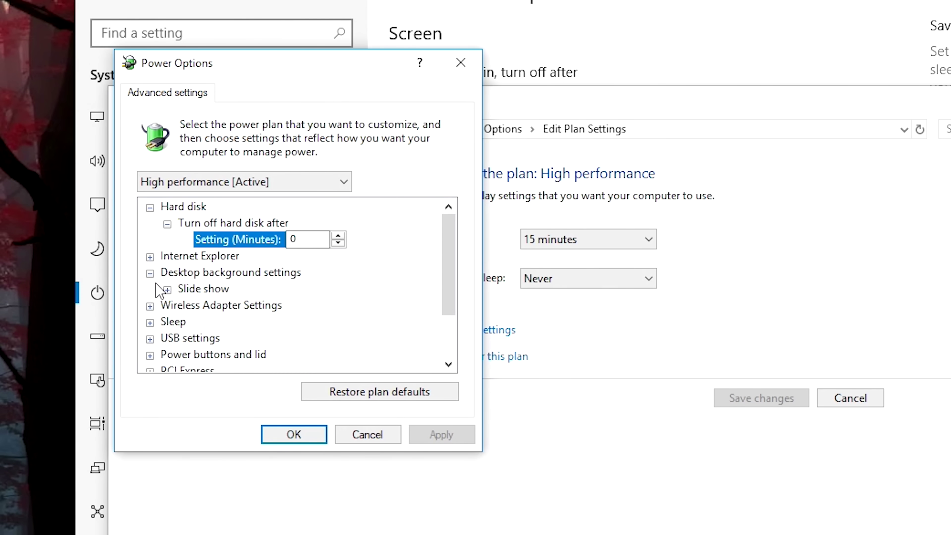
{"action": "left_click", "coordinate": [168, 289]}
{"action": "left_click", "coordinate": [225, 305]}
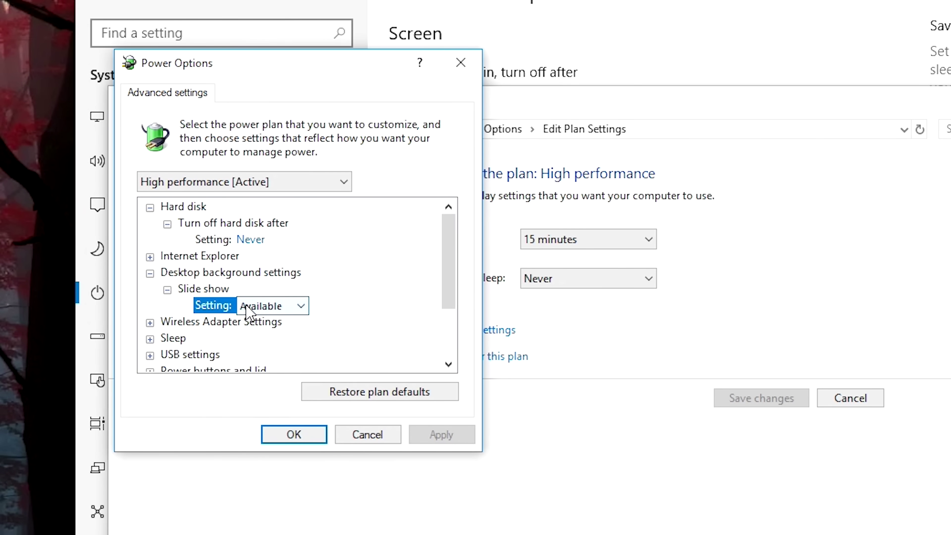
{"action": "left_click", "coordinate": [262, 305]}
{"action": "left_click", "coordinate": [267, 333]}
{"action": "left_click", "coordinate": [441, 434]}
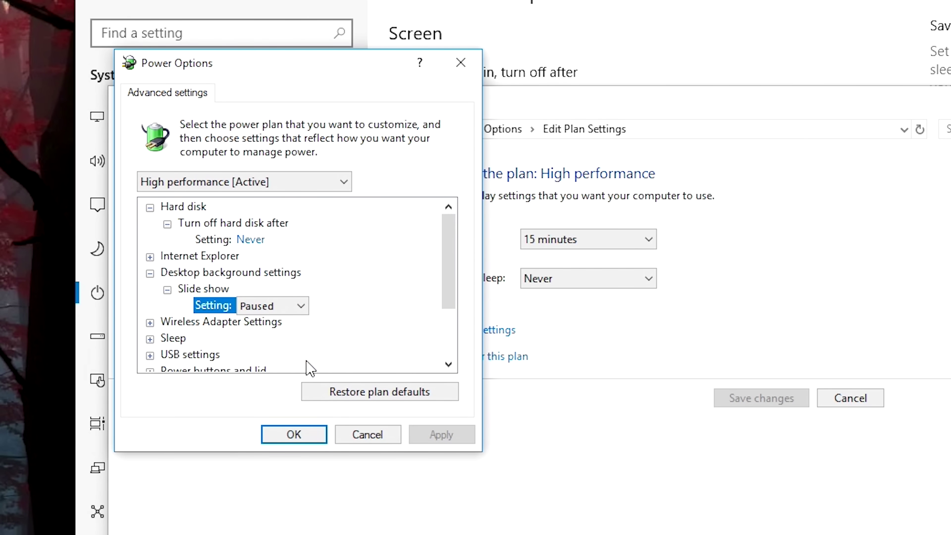
{"action": "scroll", "coordinate": [208, 319], "scroll_direction": "down", "scroll_amount": 2}
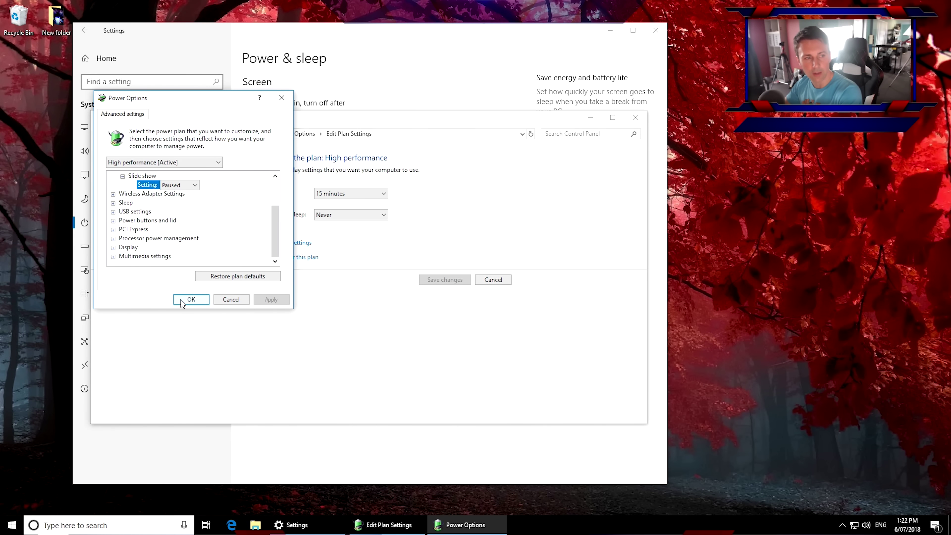
{"action": "left_click", "coordinate": [185, 300]}
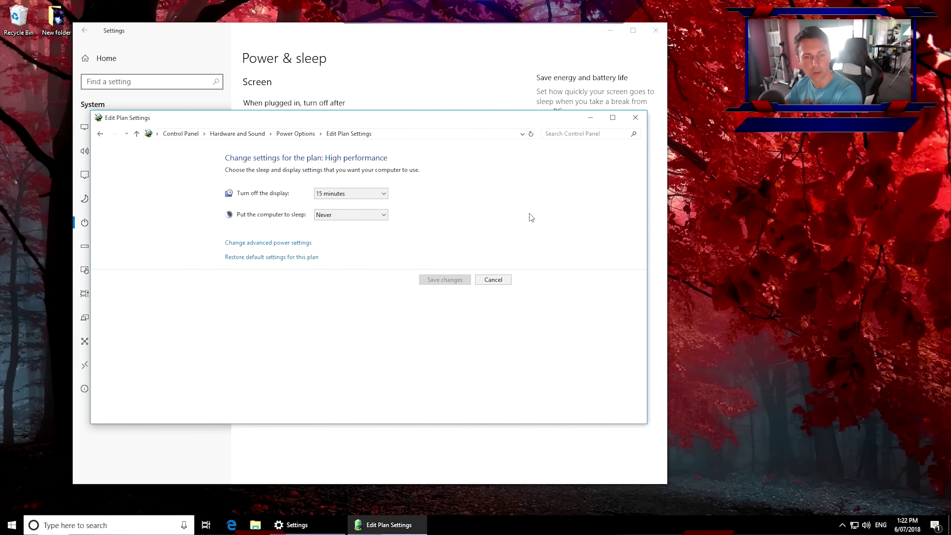
{"action": "left_click", "coordinate": [636, 117]}
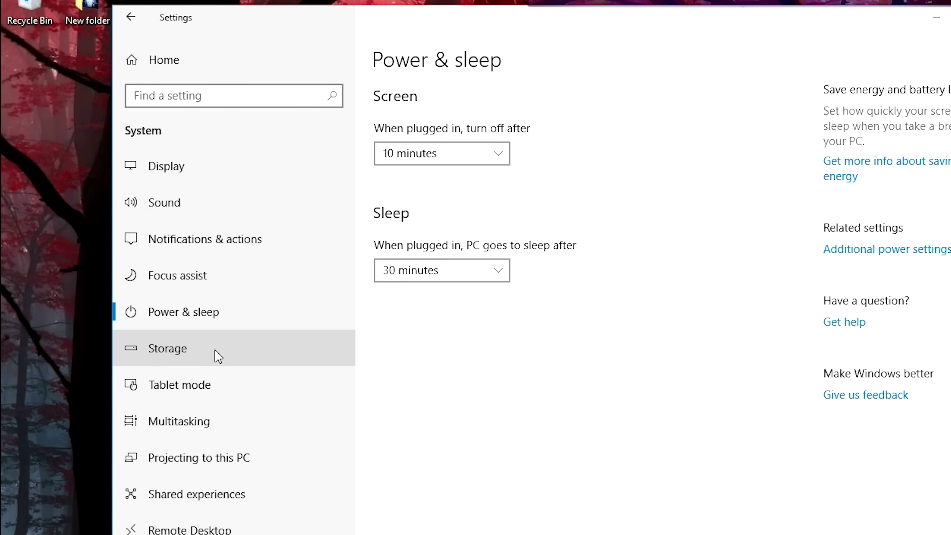
Step: Set Tablet mode to use desktop mode at sign-in and always switch without asking
{"action": "left_click", "coordinate": [128, 250]}
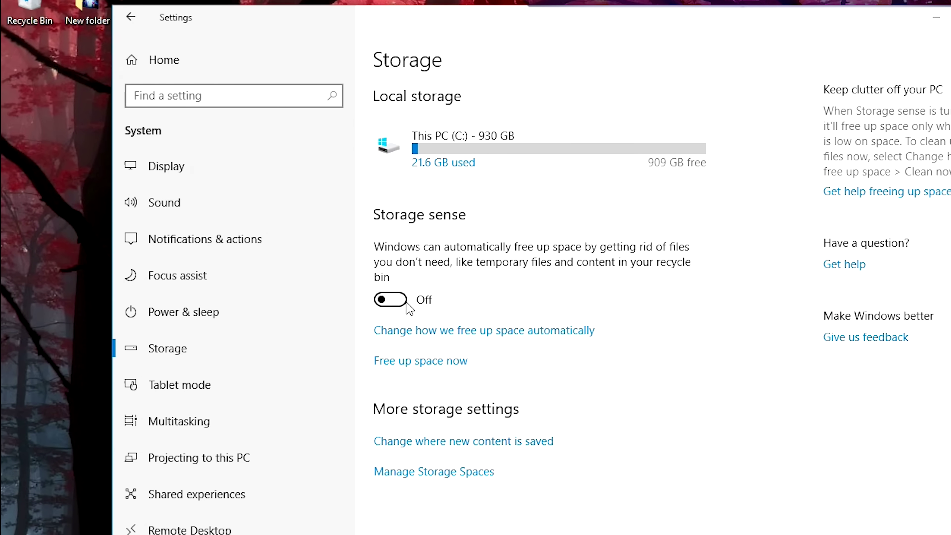
{"action": "left_click", "coordinate": [196, 384]}
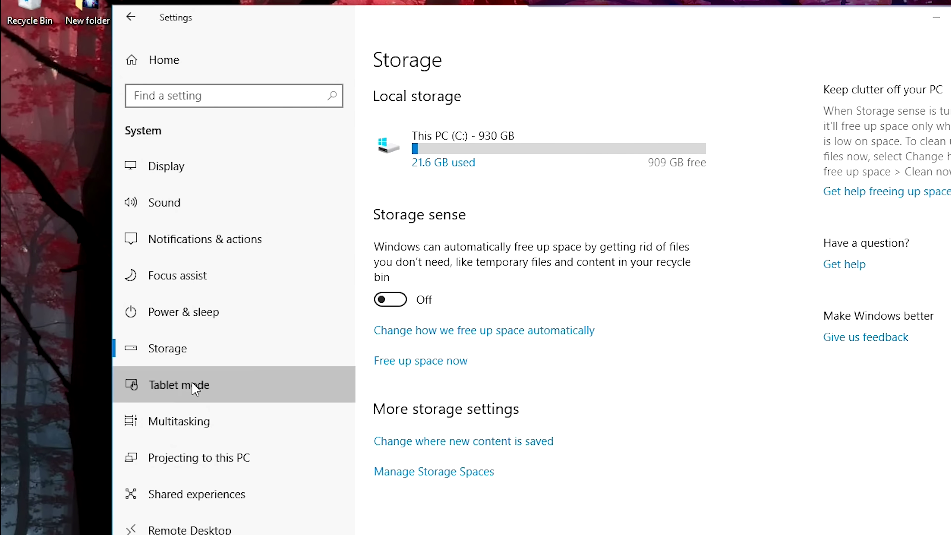
{"action": "left_click", "coordinate": [396, 290]}
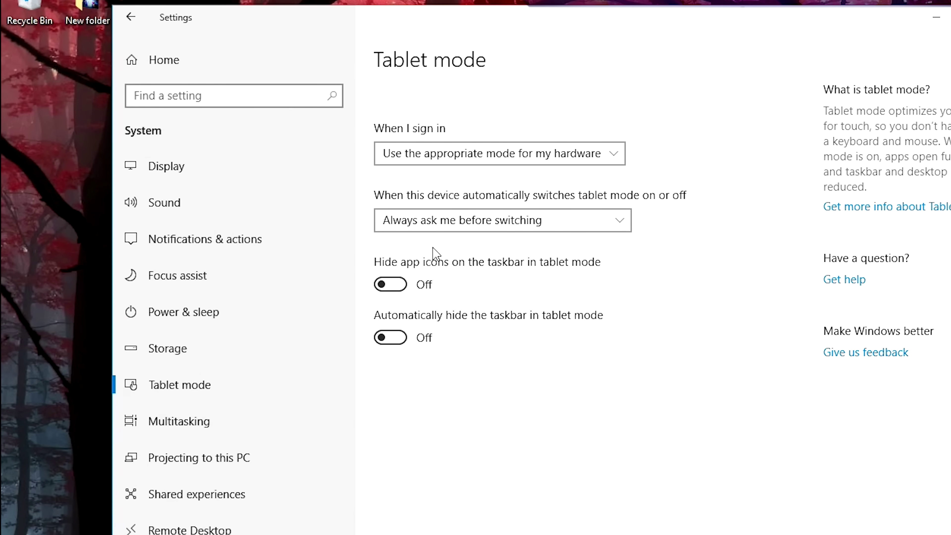
{"action": "left_click", "coordinate": [453, 161]}
{"action": "left_click", "coordinate": [436, 129]}
{"action": "left_click", "coordinate": [444, 221]}
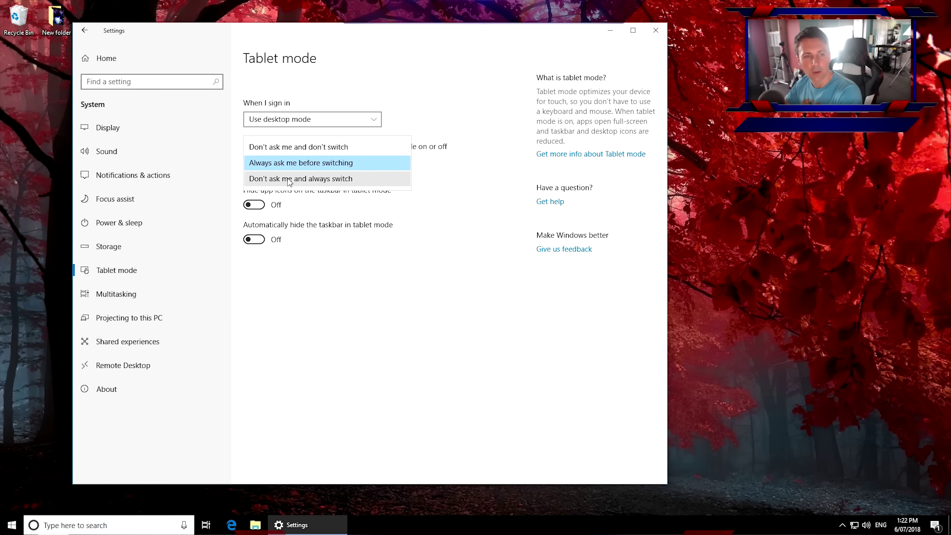
{"action": "left_click", "coordinate": [440, 246]}
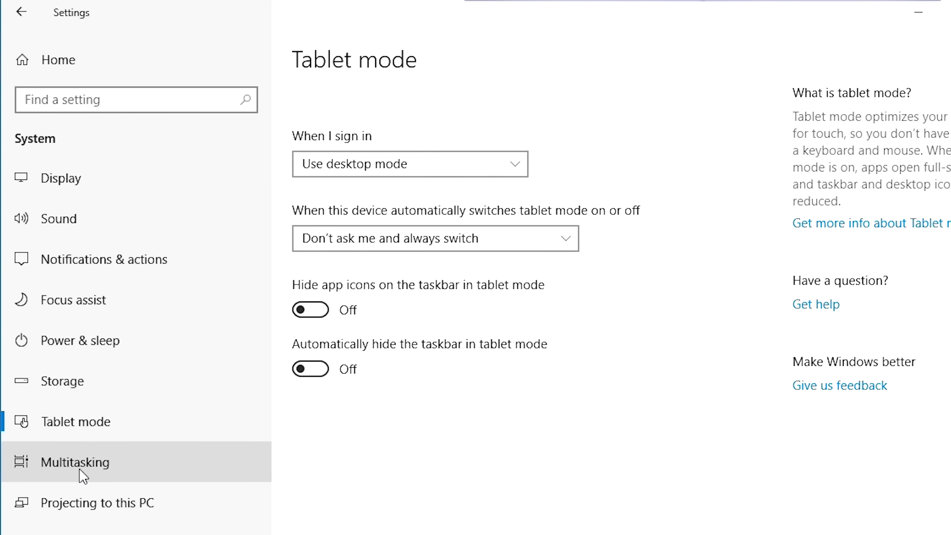
Step: Turn off window snapping in Multitasking and Share across devices in Shared experiences
{"action": "left_click", "coordinate": [117, 295]}
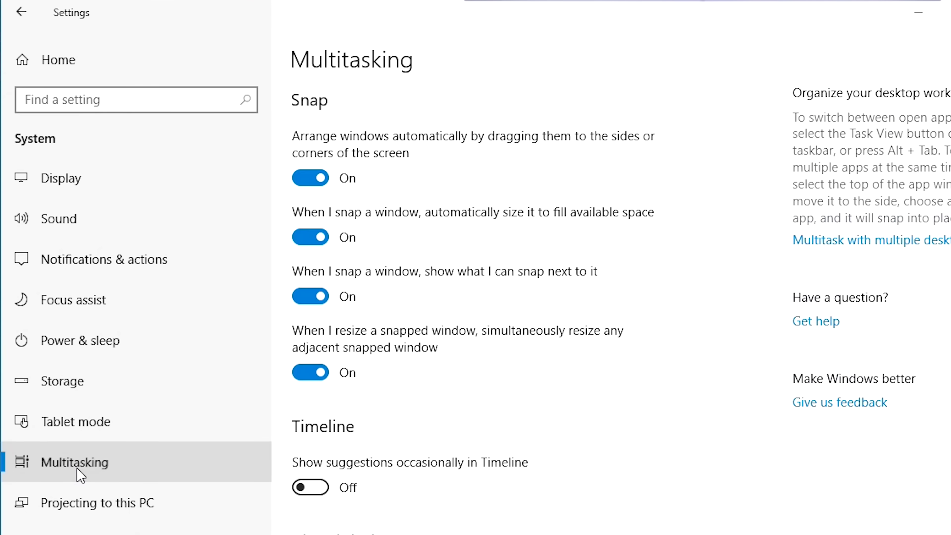
{"action": "left_click", "coordinate": [318, 178]}
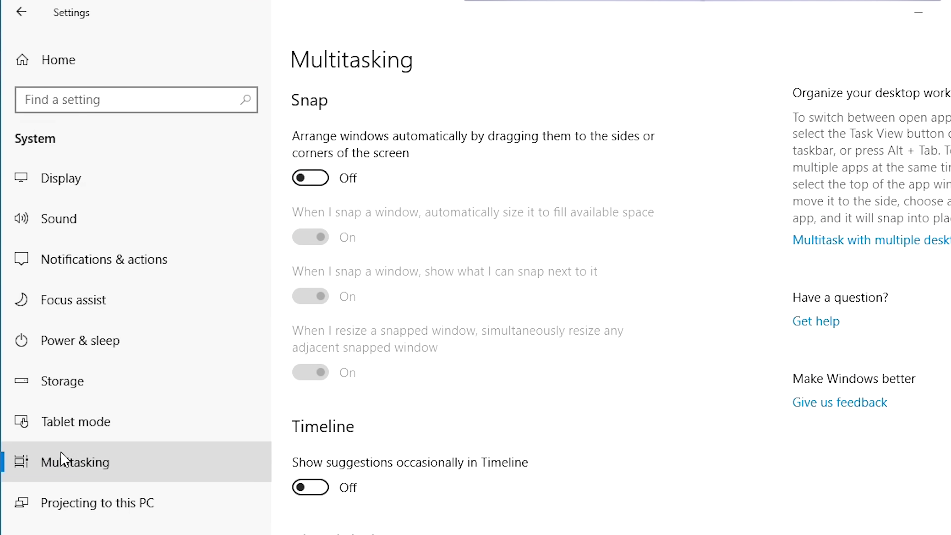
{"action": "left_click", "coordinate": [313, 178]}
{"action": "left_click", "coordinate": [320, 180]}
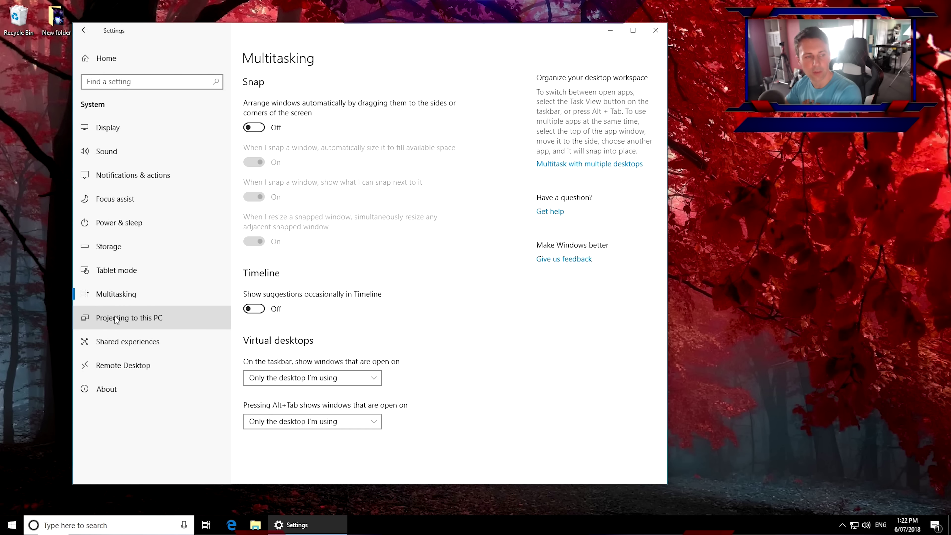
{"action": "left_click", "coordinate": [91, 506]}
{"action": "left_click", "coordinate": [135, 345]}
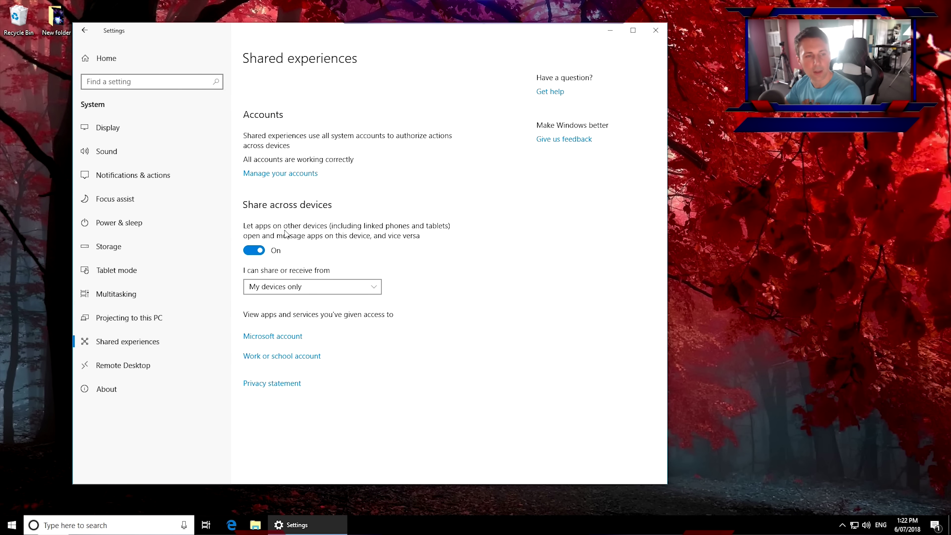
{"action": "left_click", "coordinate": [255, 250]}
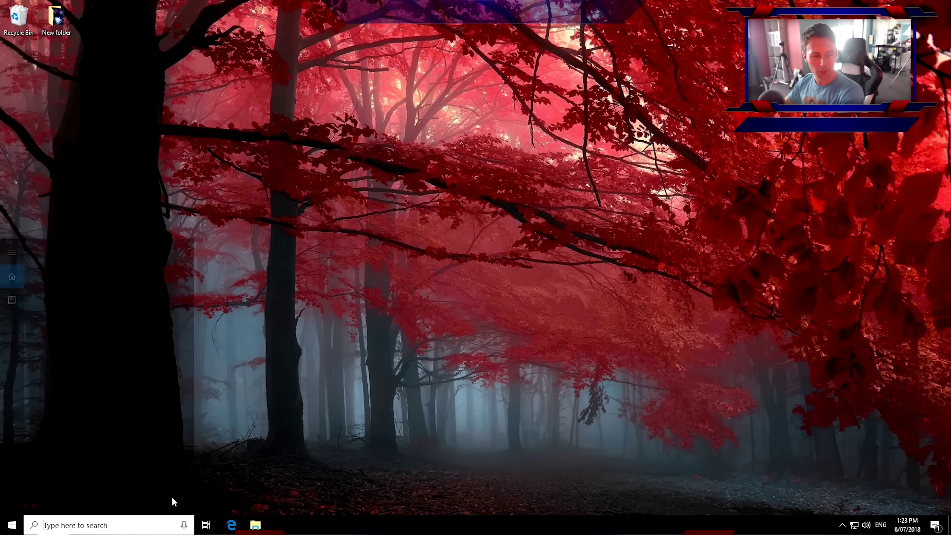
Step: Run powercfg -h off in an administrator Command Prompt, then close it
{"action": "left_click", "coordinate": [128, 521]}
{"action": "type", "text": "cmd"}
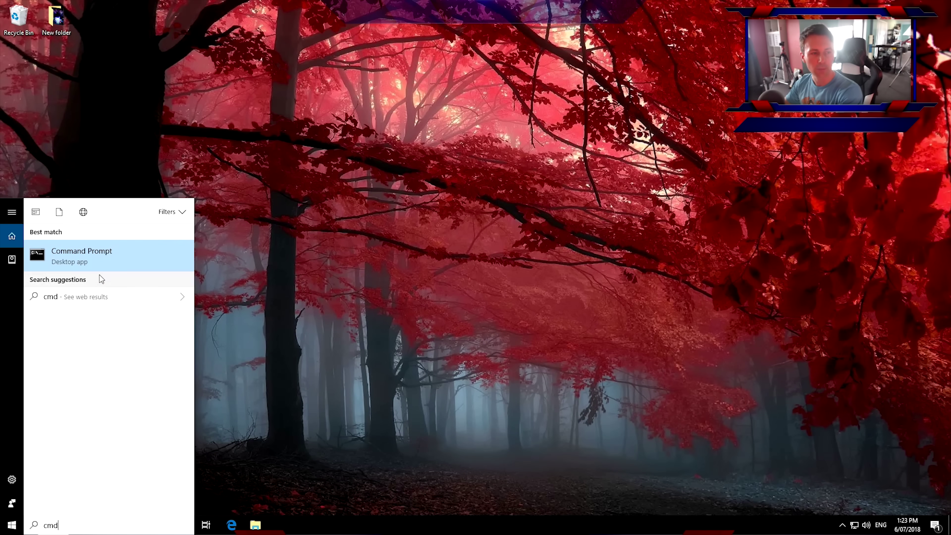
{"action": "right_click", "coordinate": [88, 255]}
{"action": "left_click", "coordinate": [114, 260]}
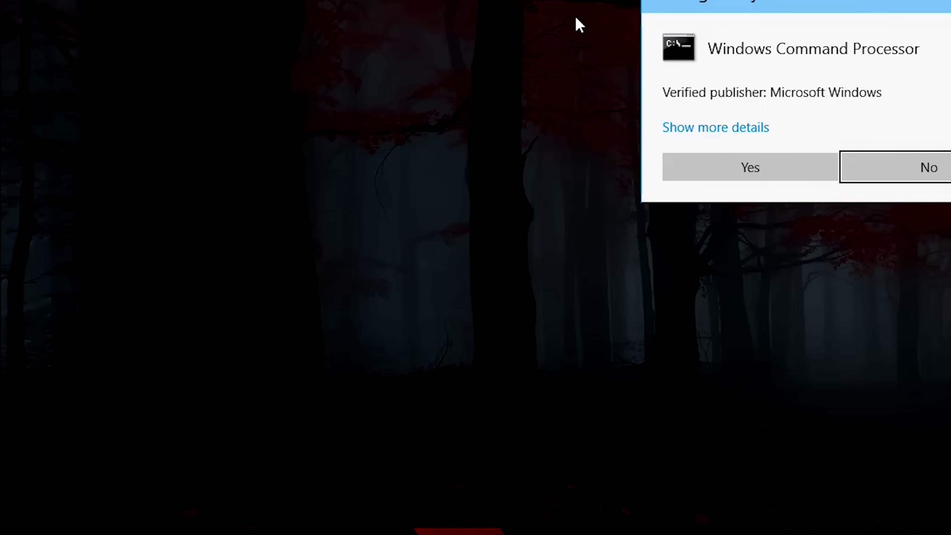
{"action": "left_click", "coordinate": [745, 167]}
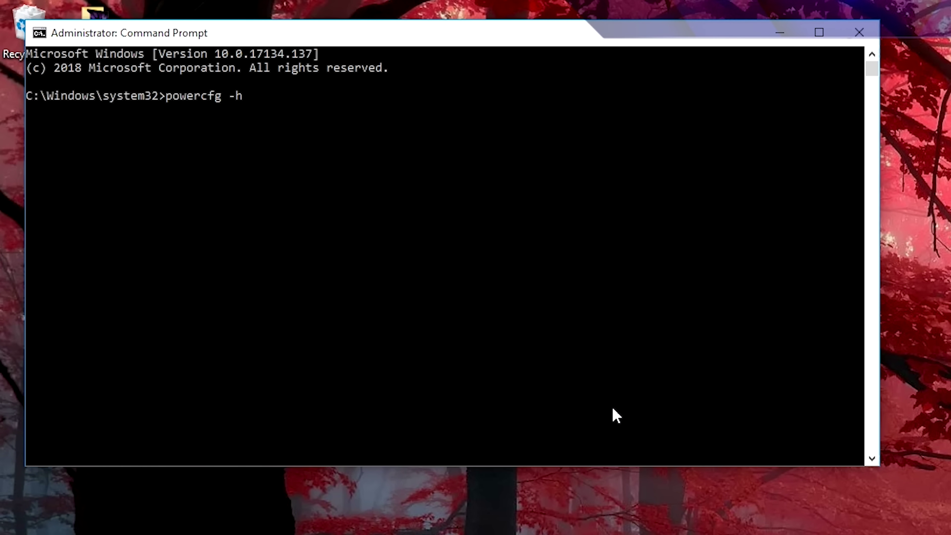
{"action": "key", "text": "Return"}
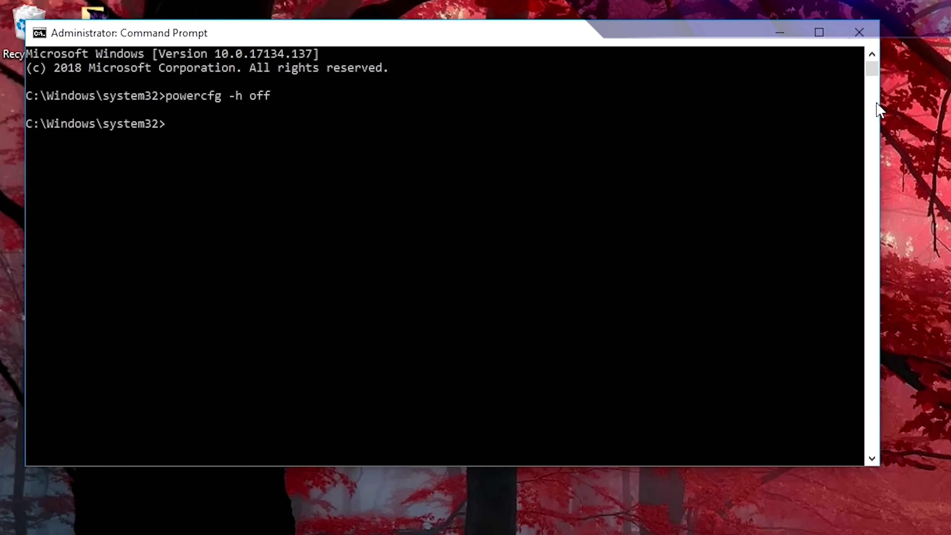
{"action": "left_click", "coordinate": [858, 39]}
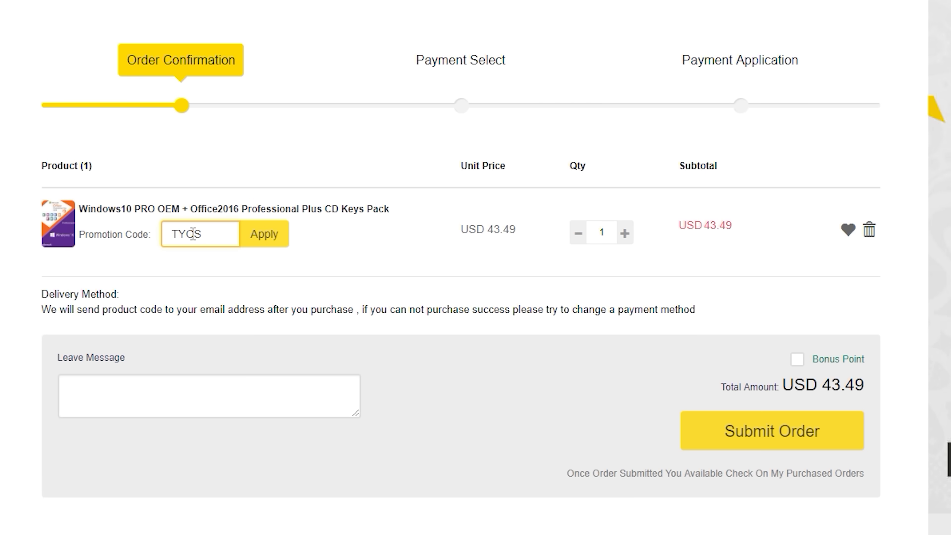
Step: Apply the promotion code, taking USD 5.22 off for a USD 38.27 total
{"action": "left_click", "coordinate": [277, 233]}
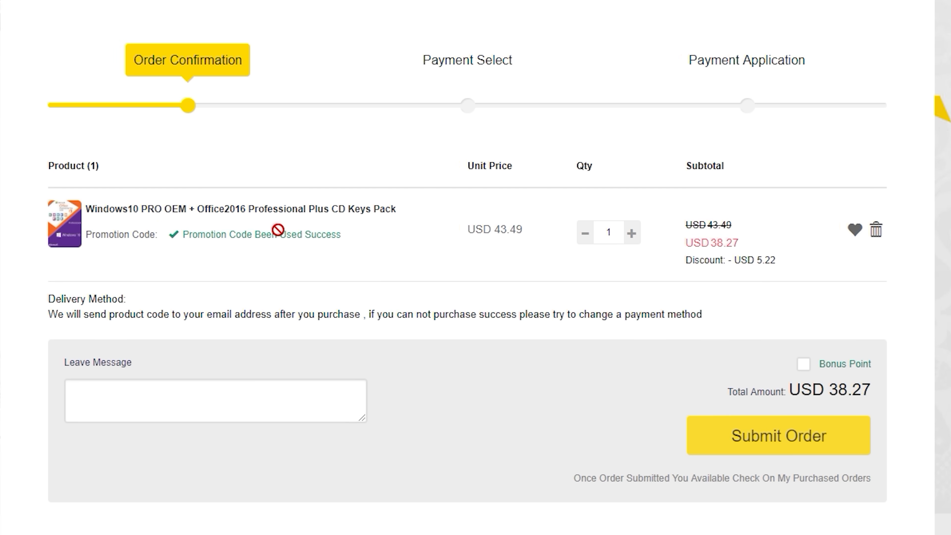